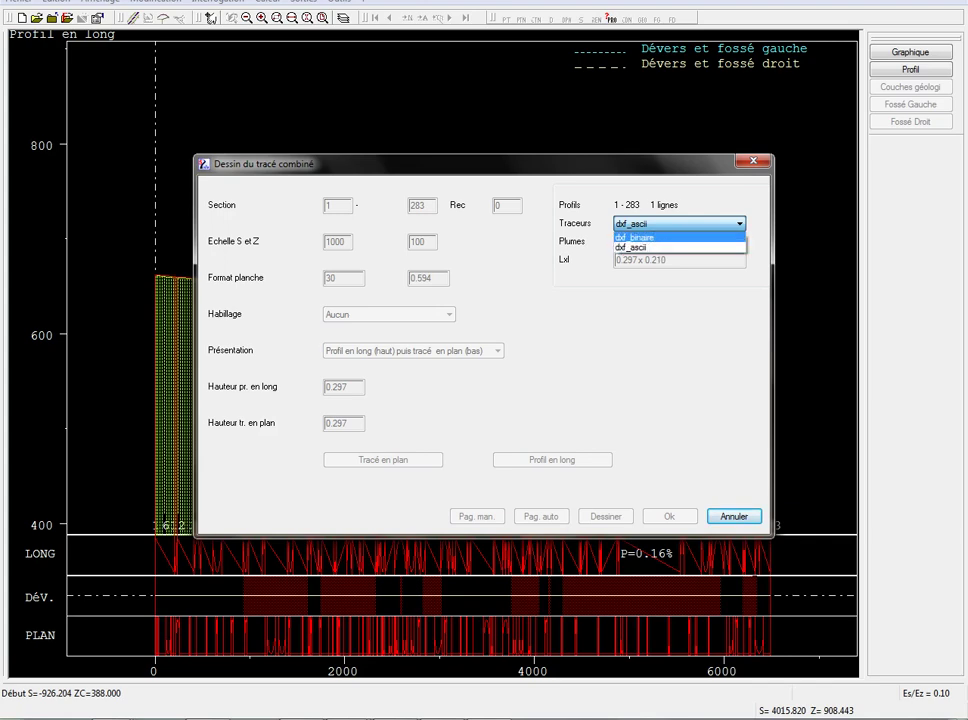
Cancel the combined drawing setup and set the dxf_binaire plotter's custom page format to 10000 mm wide by 10000 mm high.
key("Escape")
key("Escape")
left_click(340, 2)
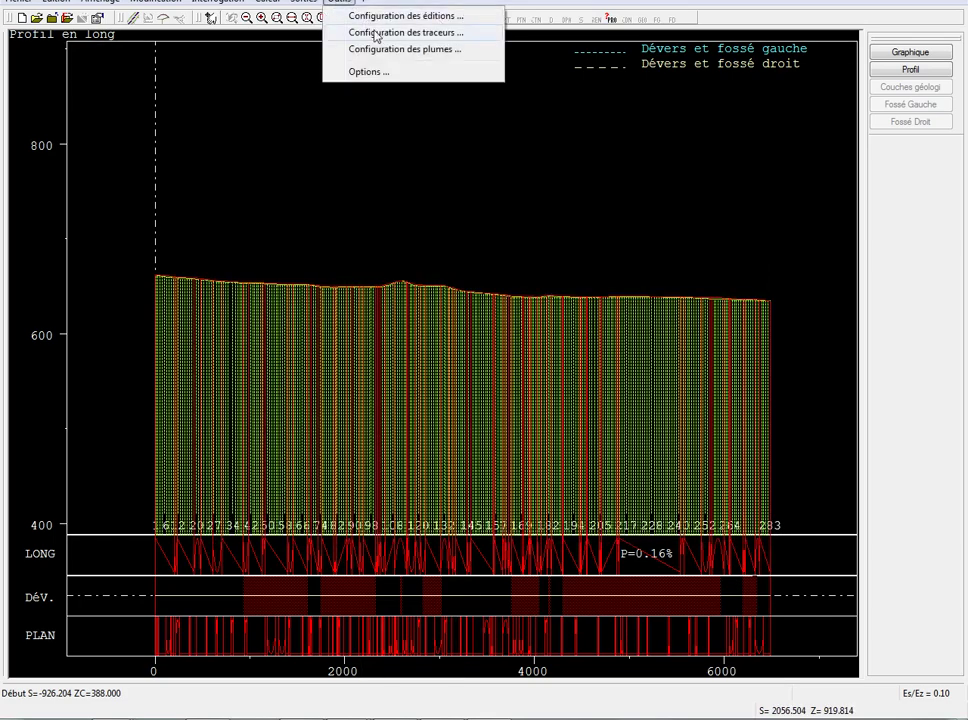
left_click(376, 37)
double_click(409, 281)
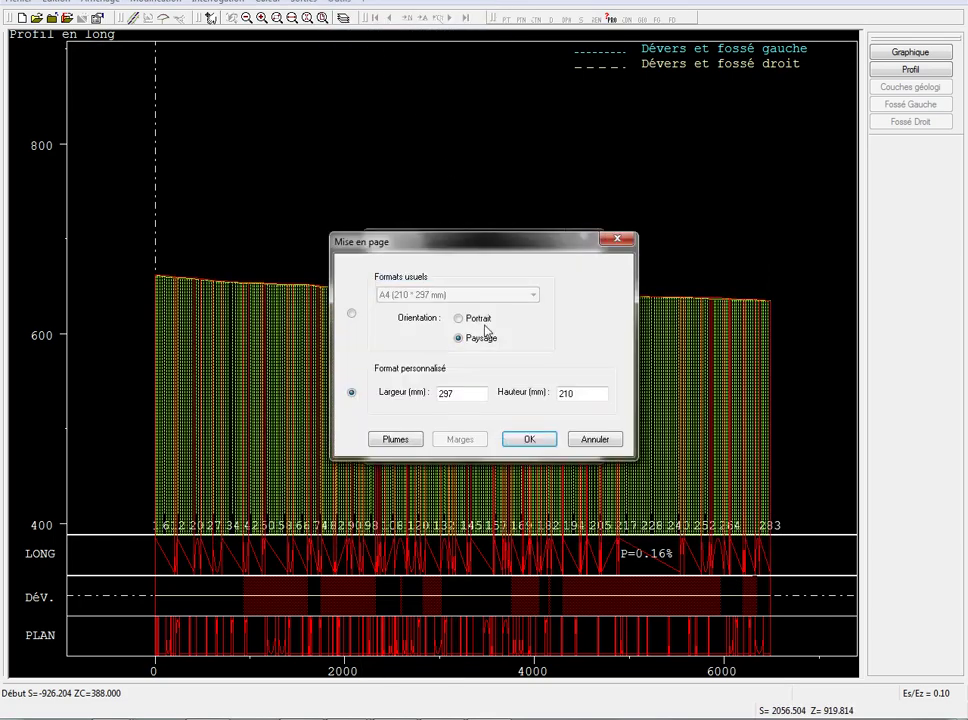
double_click(458, 393)
type("10000")
key("Tab")
type("1000")
left_click(400, 650)
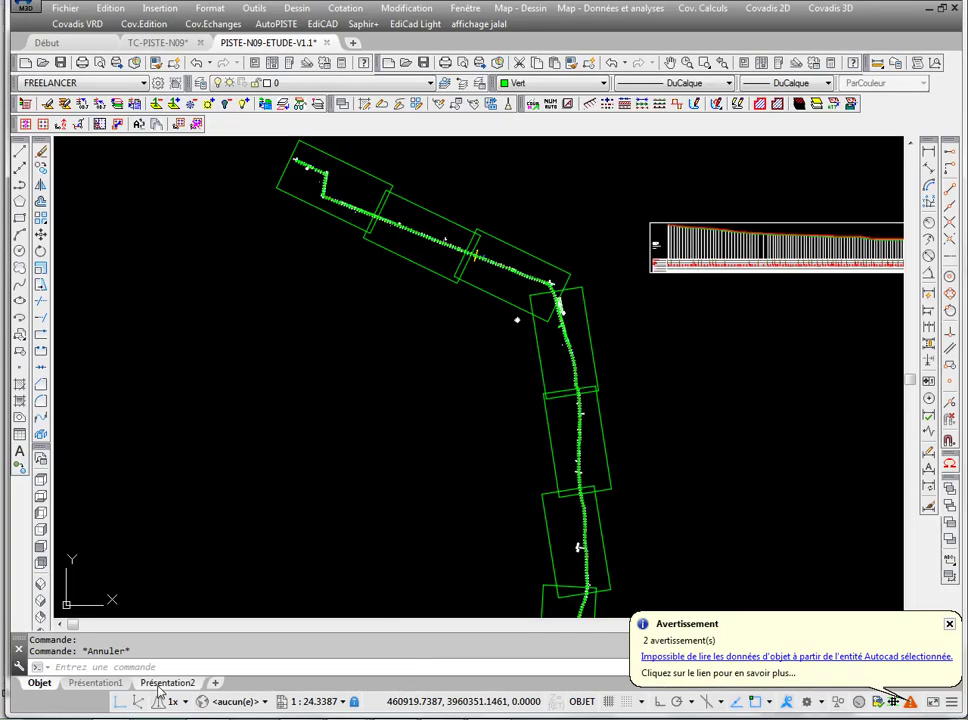
mouse_move(157, 688)
left_click(165, 610)
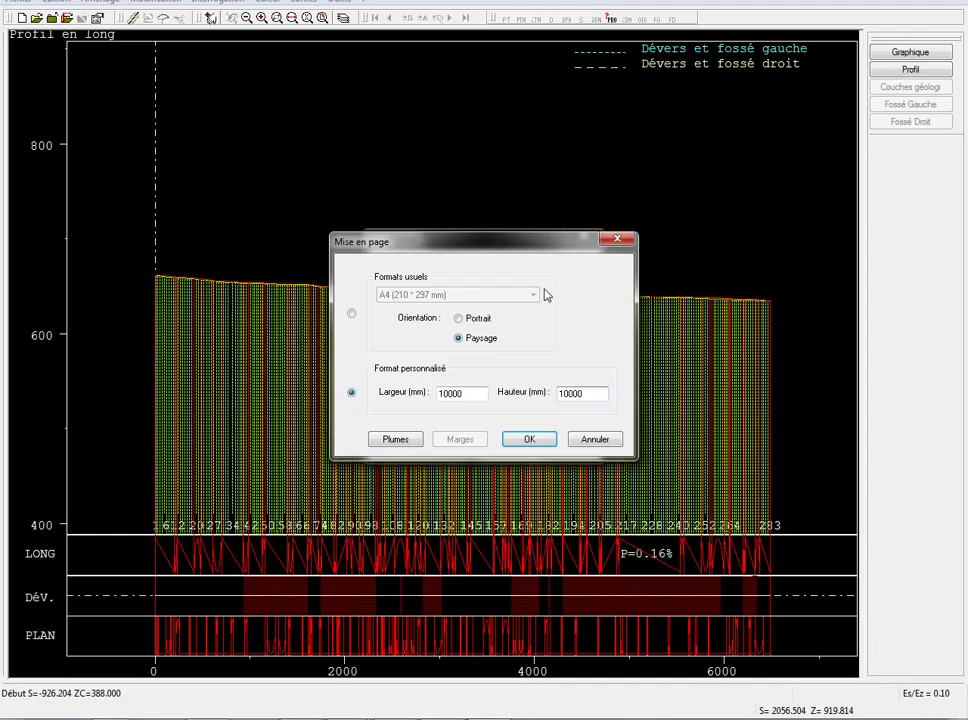
left_click(531, 442)
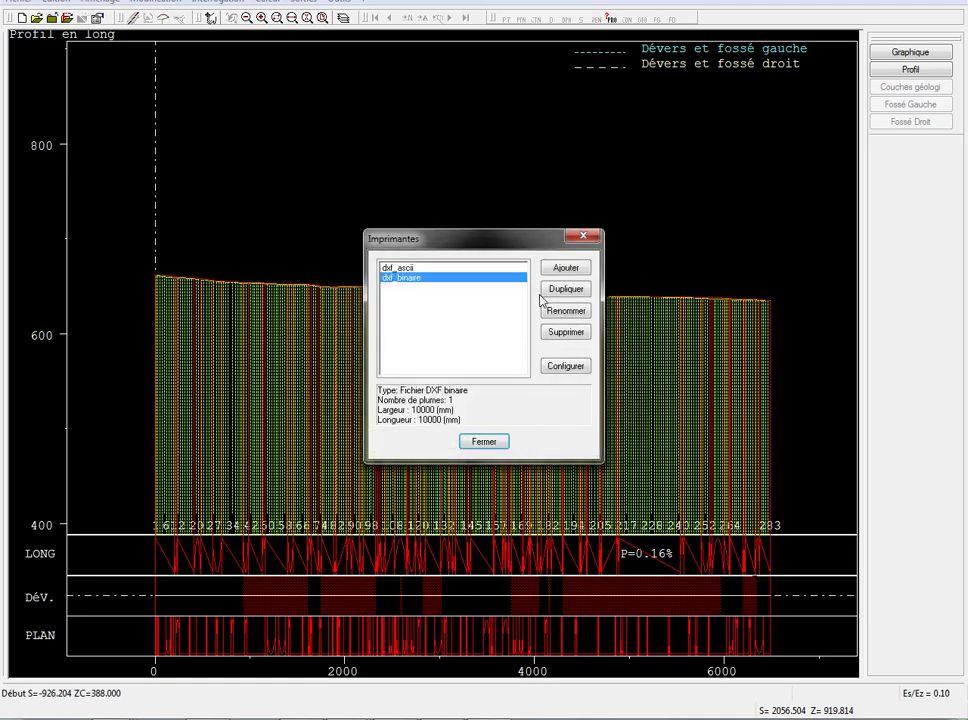
Add six pens to the dxf_binaire plotter for a total of seven, and close the plotter configuration.
double_click(402, 279)
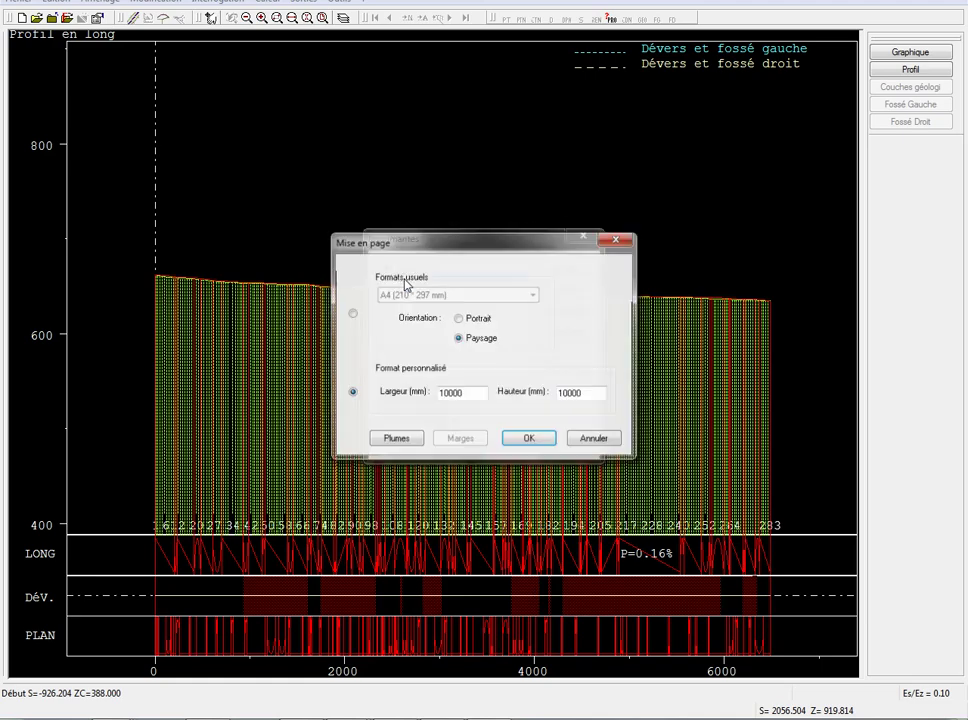
left_click(395, 440)
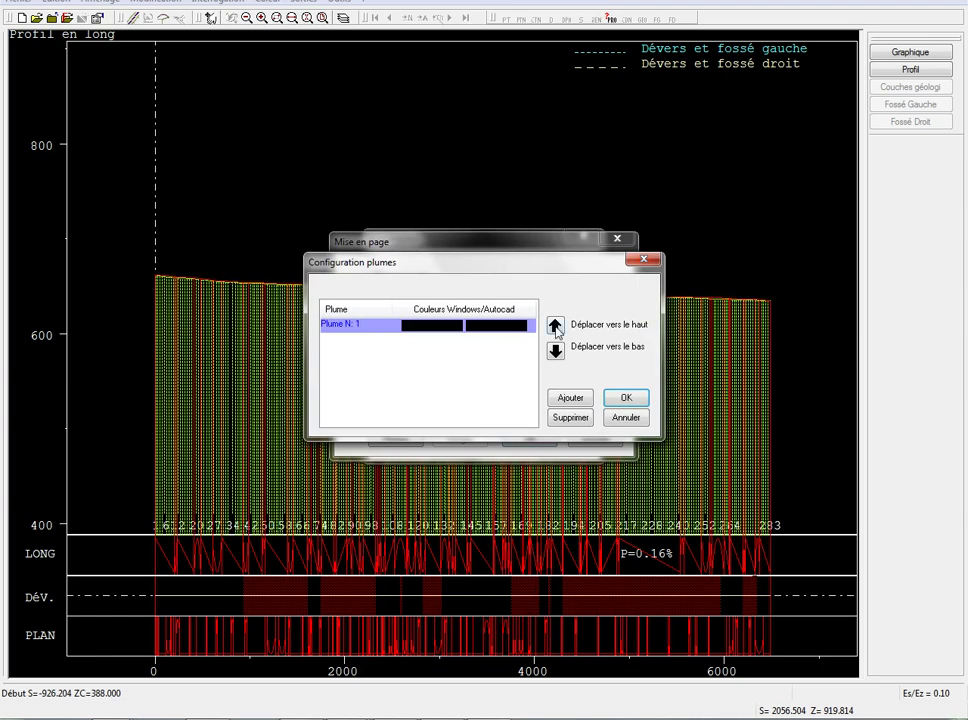
left_click(577, 398)
left_click(577, 398)
left_click(577, 398)
left_click(577, 398)
left_click(577, 398)
left_click(577, 398)
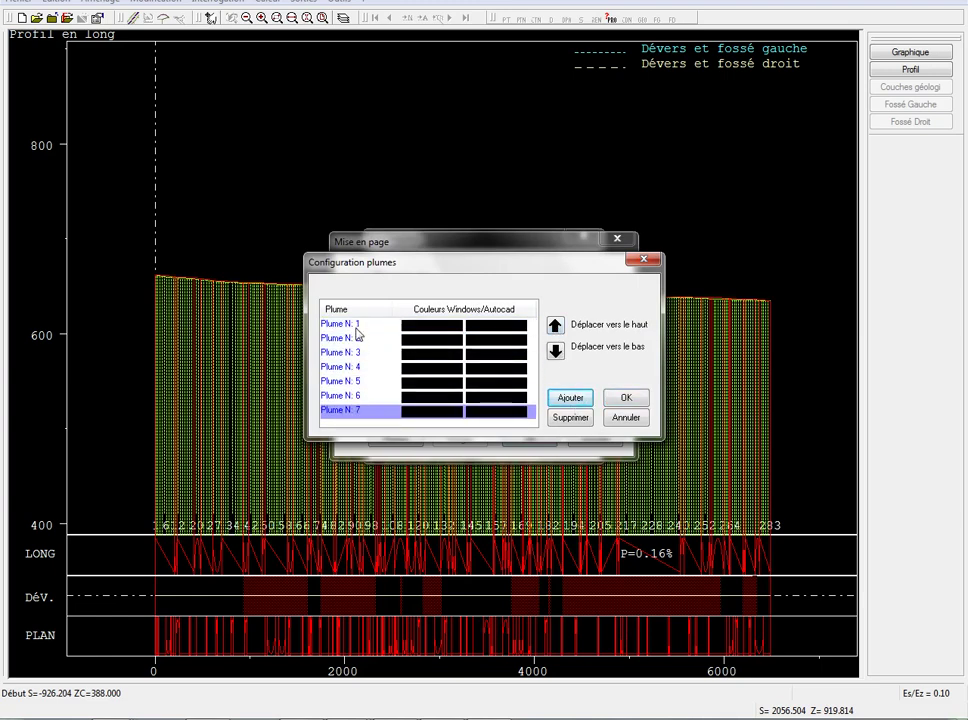
left_click(356, 337)
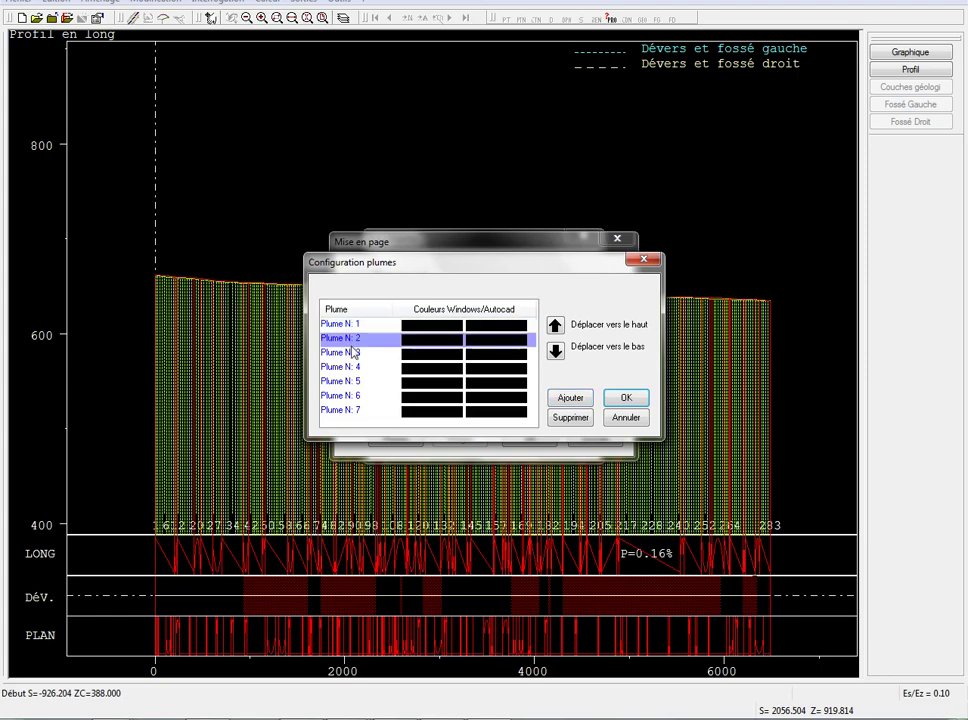
left_click(626, 398)
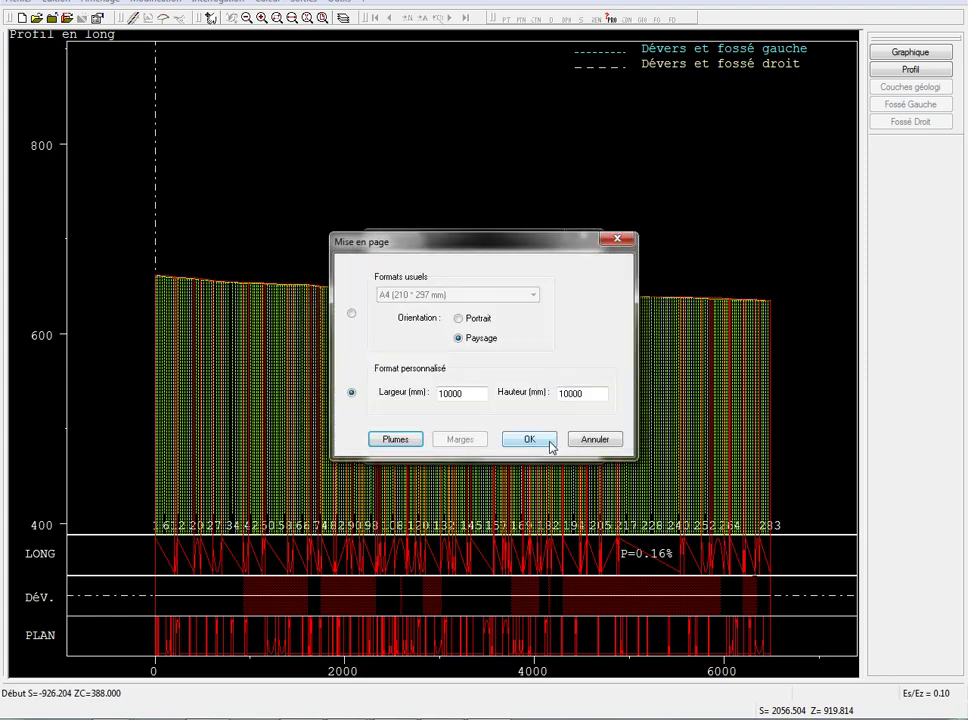
left_click(548, 440)
left_click(484, 441)
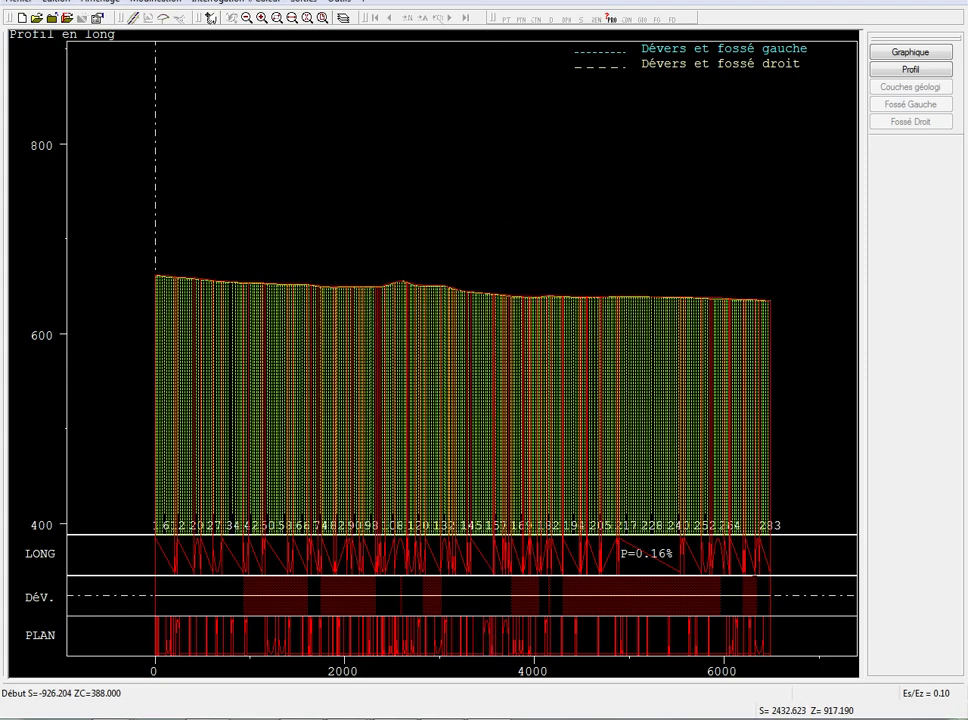
Start the combined plan and profile drawing (Tracé combiné) with dxf_binaire as the plotter.
left_click(305, 3)
mouse_move(330, 48)
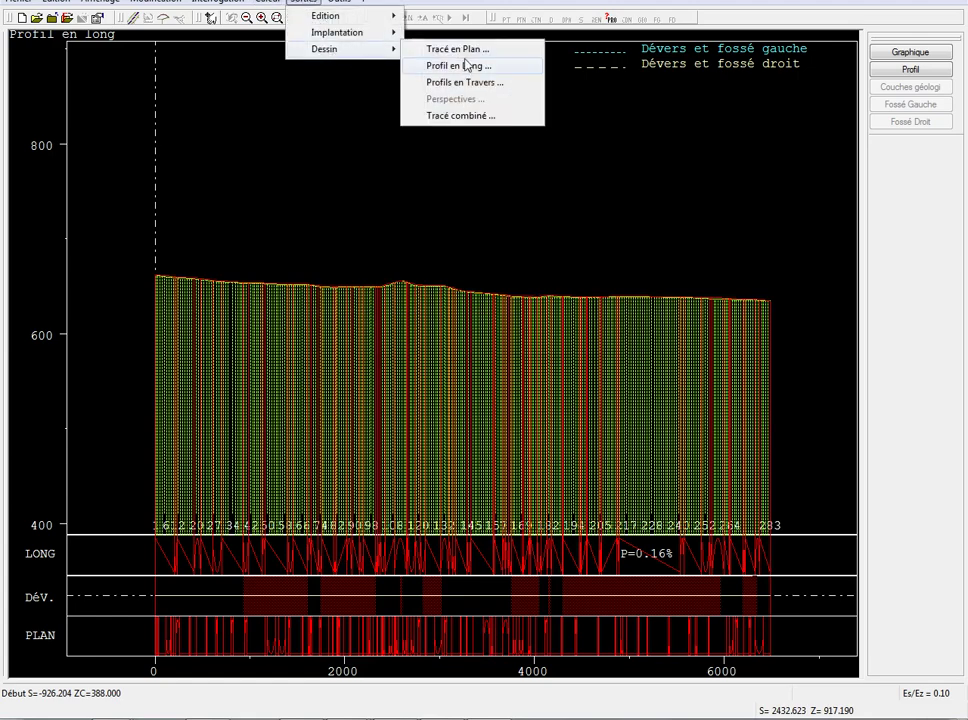
left_click(460, 115)
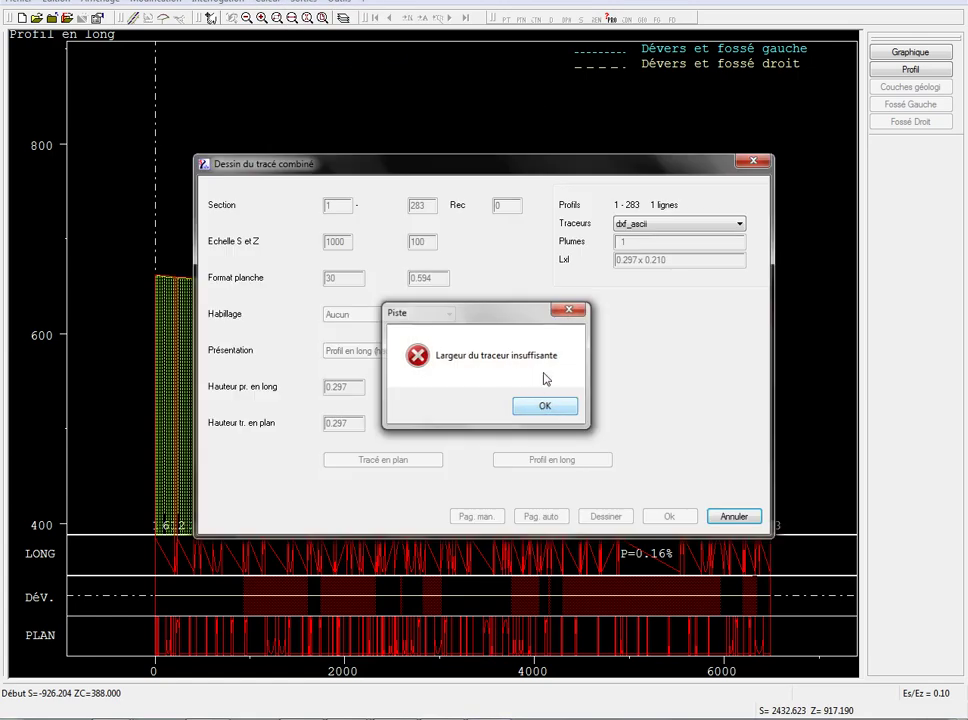
left_click(548, 404)
left_click(674, 224)
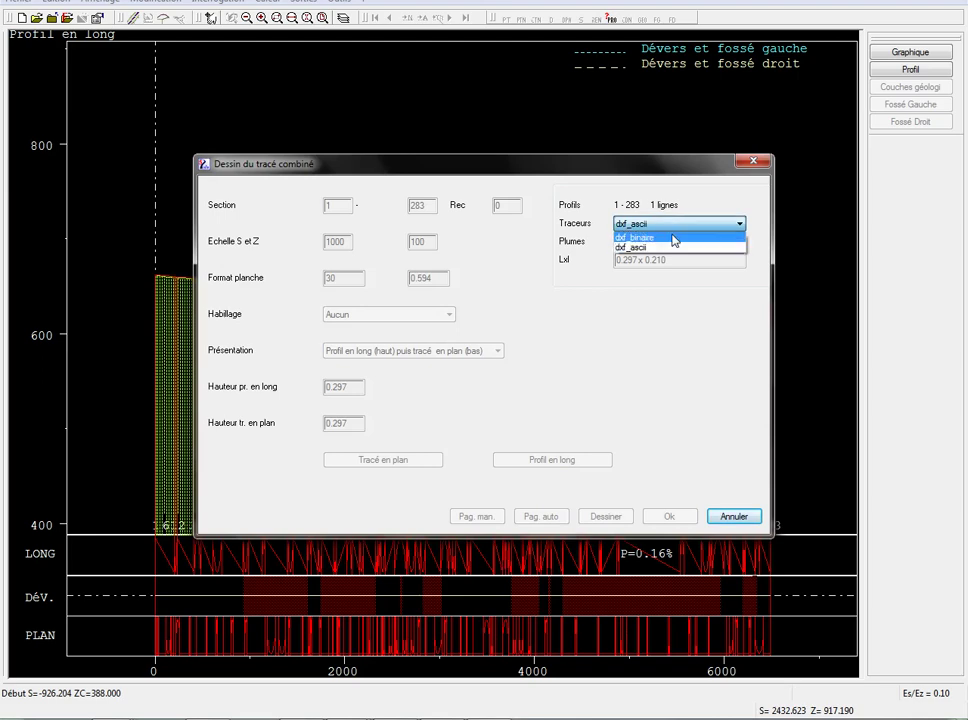
left_click(673, 241)
left_click_drag(553, 166, 564, 124)
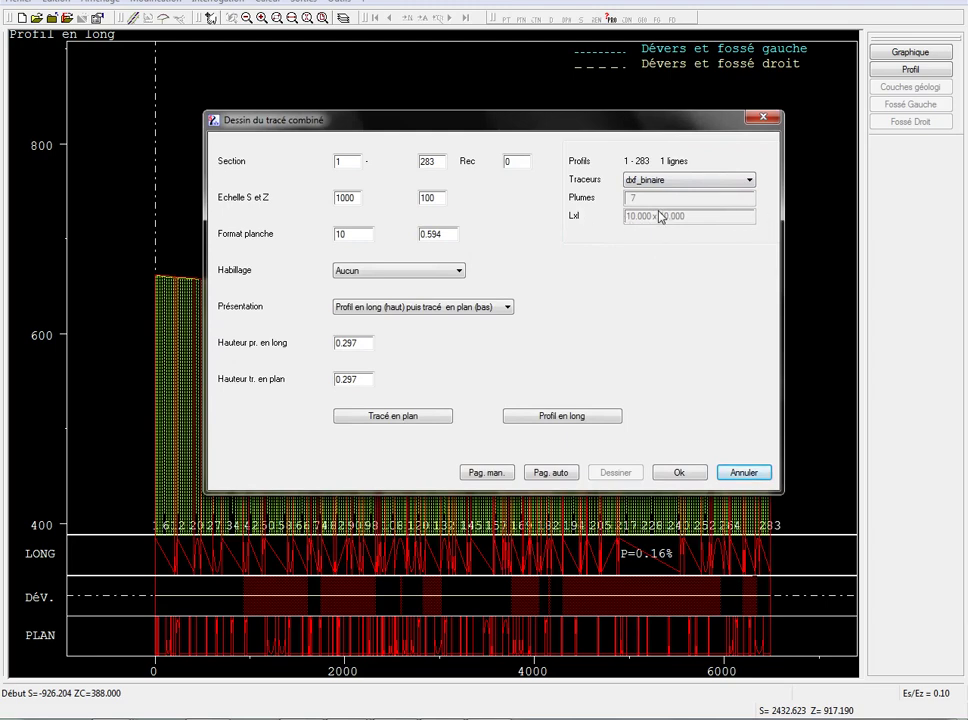
Set the combined drawing's Habillage to Cadre et titre, keeping the longitudinal profile above the plan layout.
double_click(350, 199)
double_click(422, 198)
left_click(434, 198)
double_click(428, 163)
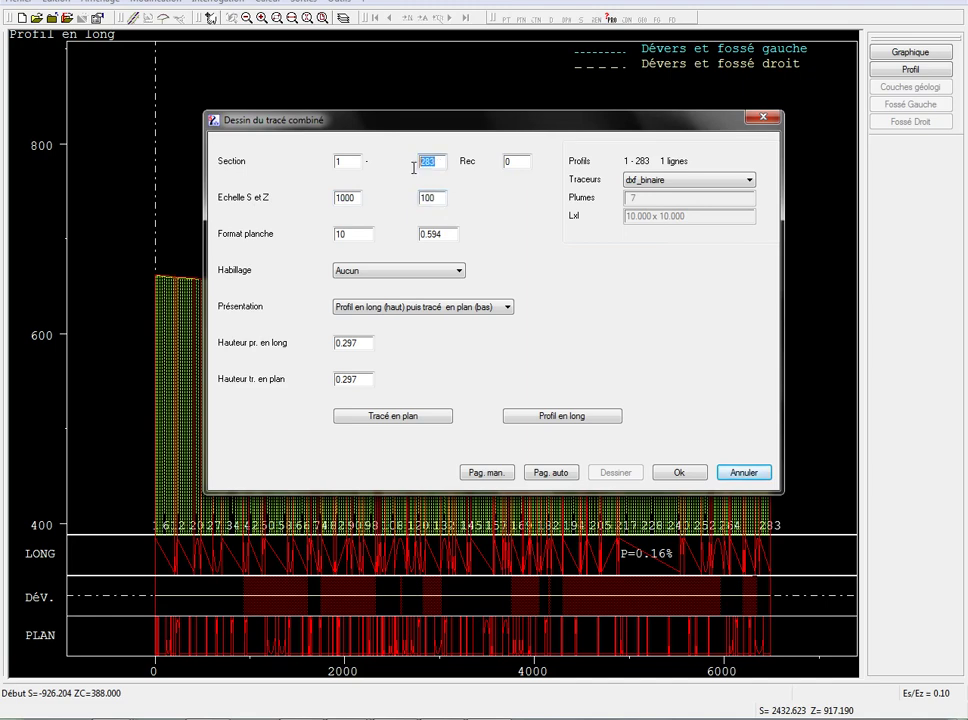
left_click(362, 271)
left_click(360, 294)
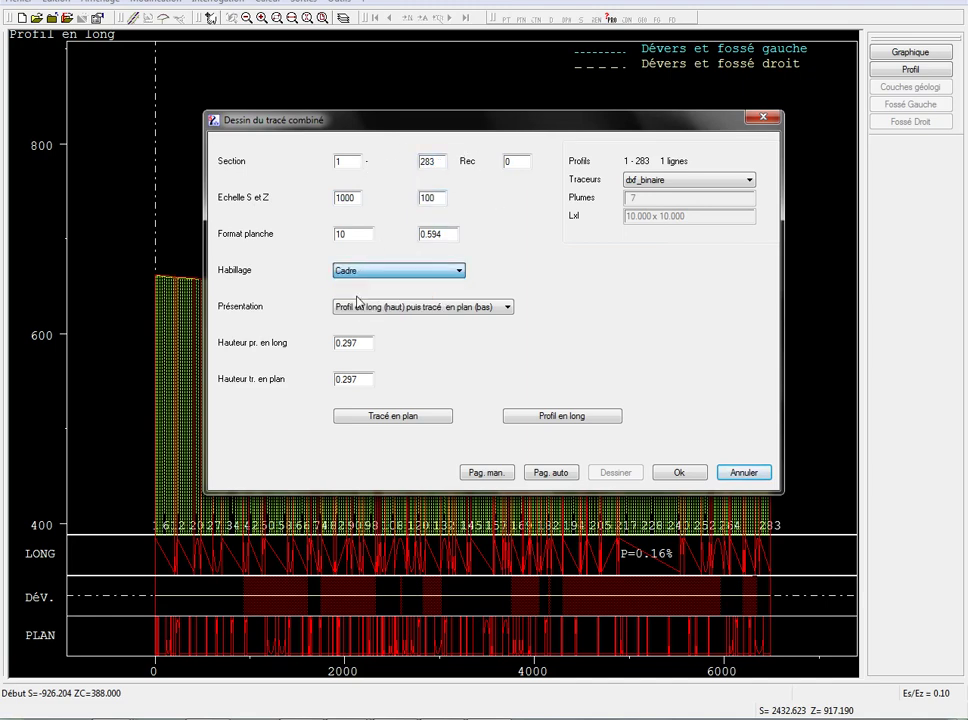
left_click(378, 271)
left_click(378, 304)
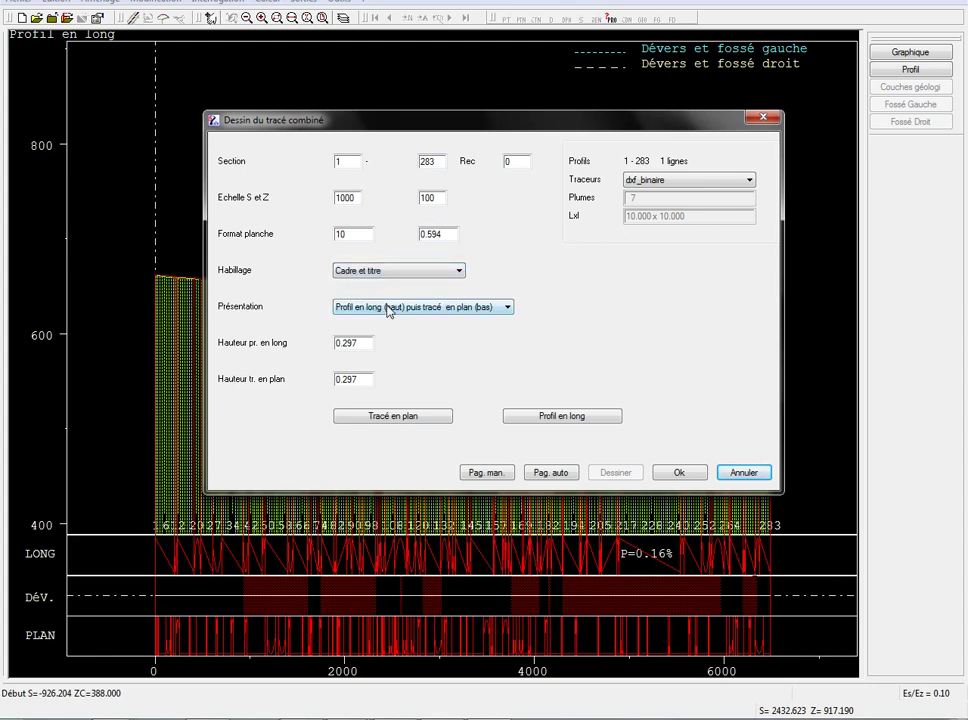
left_click(385, 309)
left_click(389, 311)
double_click(338, 343)
Switch to the AutoCAD drawing and examine the sheet frames laid out along the road alignment.
left_click(411, 580)
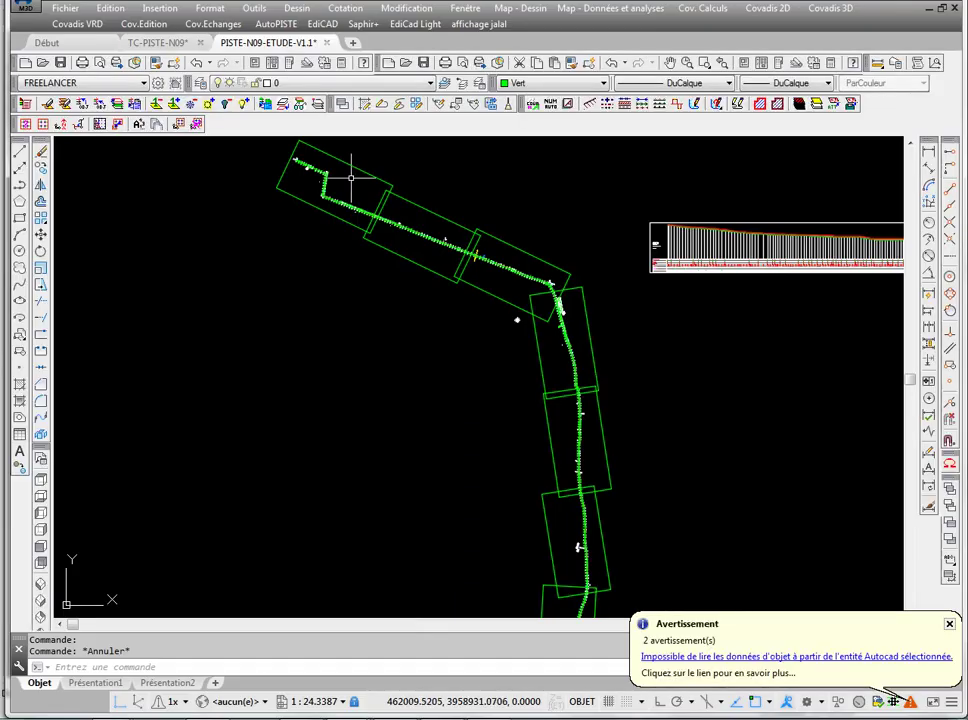
scroll(305, 220, "up", 2)
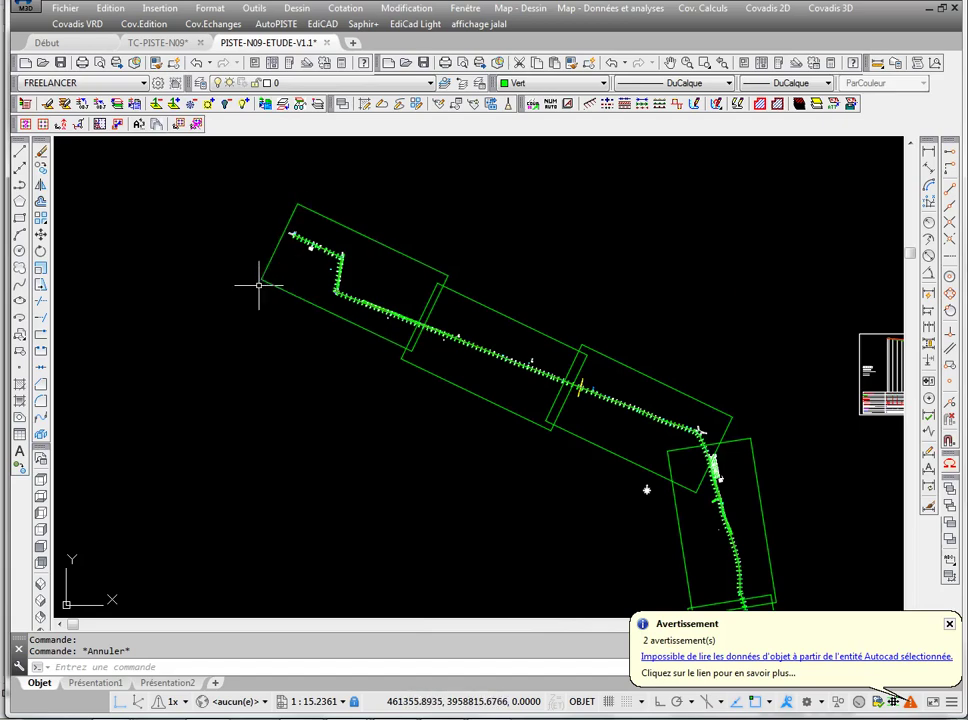
scroll(258, 285, "down", 4)
scroll(256, 287, "up", 4)
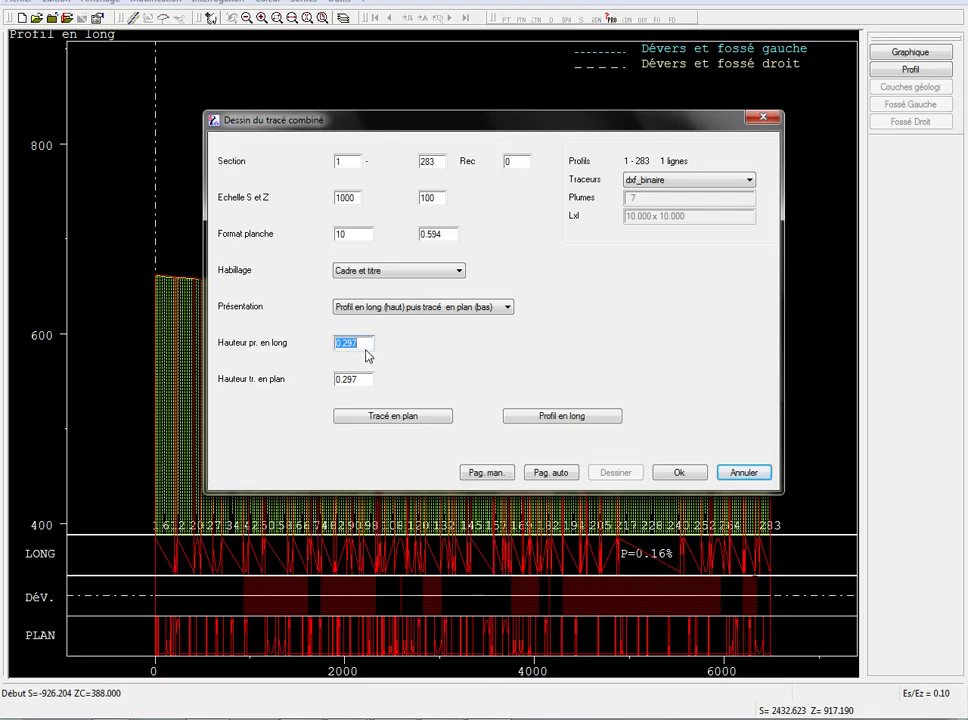
key("Tab")
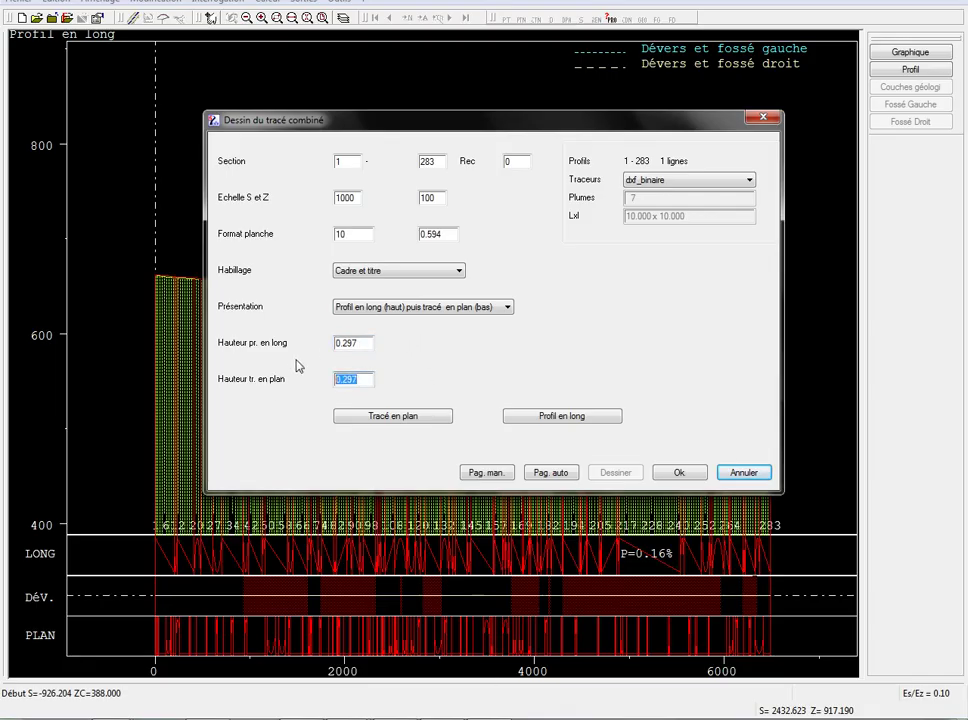
key("shift+Tab")
key("Tab")
key("shift+Tab")
key("Tab")
key("shift+Tab")
key("Tab")
key("shift+Tab")
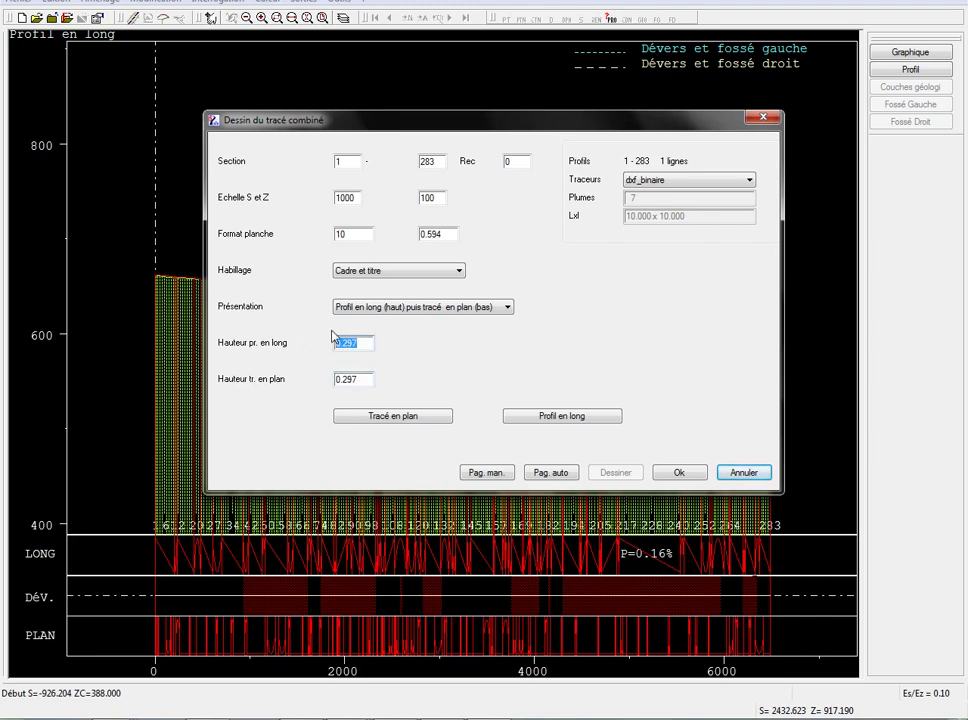
key("Tab")
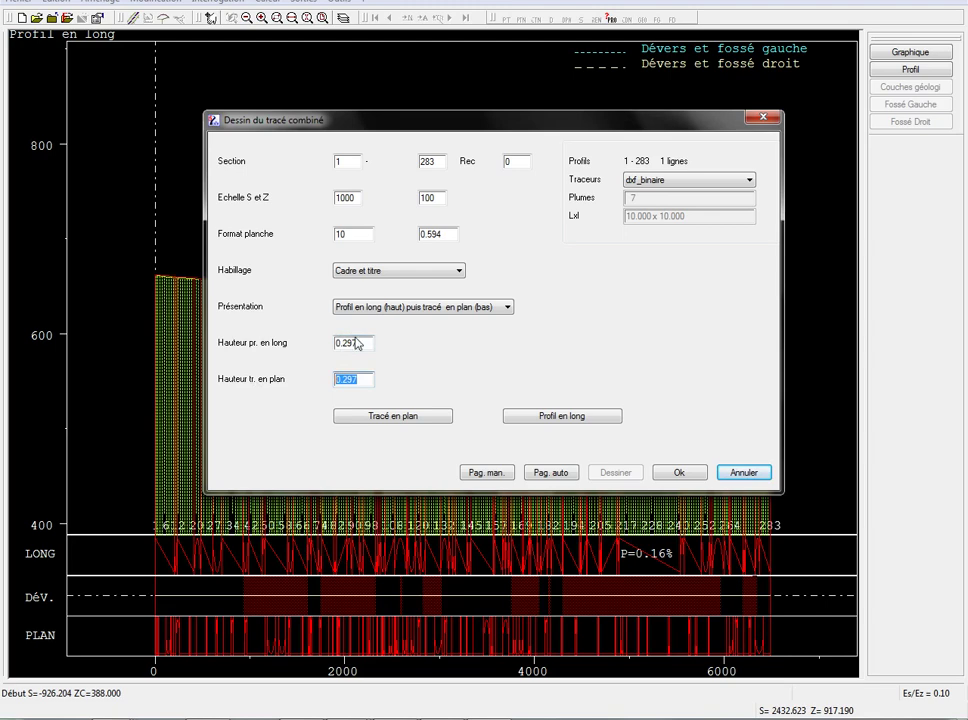
key("shift+Tab")
key("Tab")
key("shift+Tab")
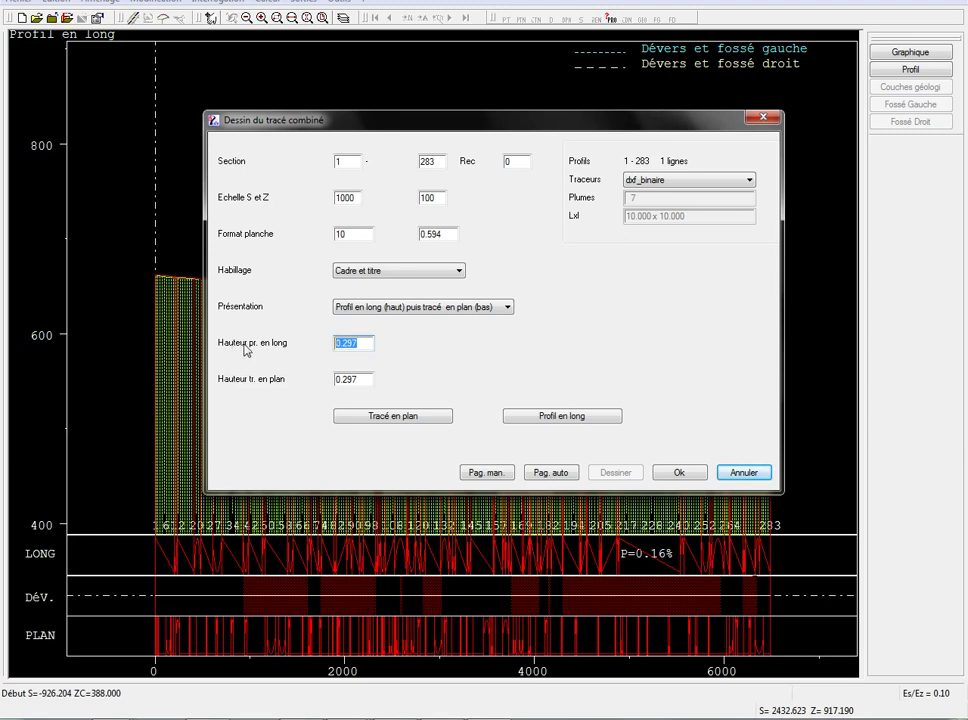
Set the plan layout height to 0.4 and the longitudinal profile height to 0.194.
type("0")
left_click(369, 381)
double_click(369, 382)
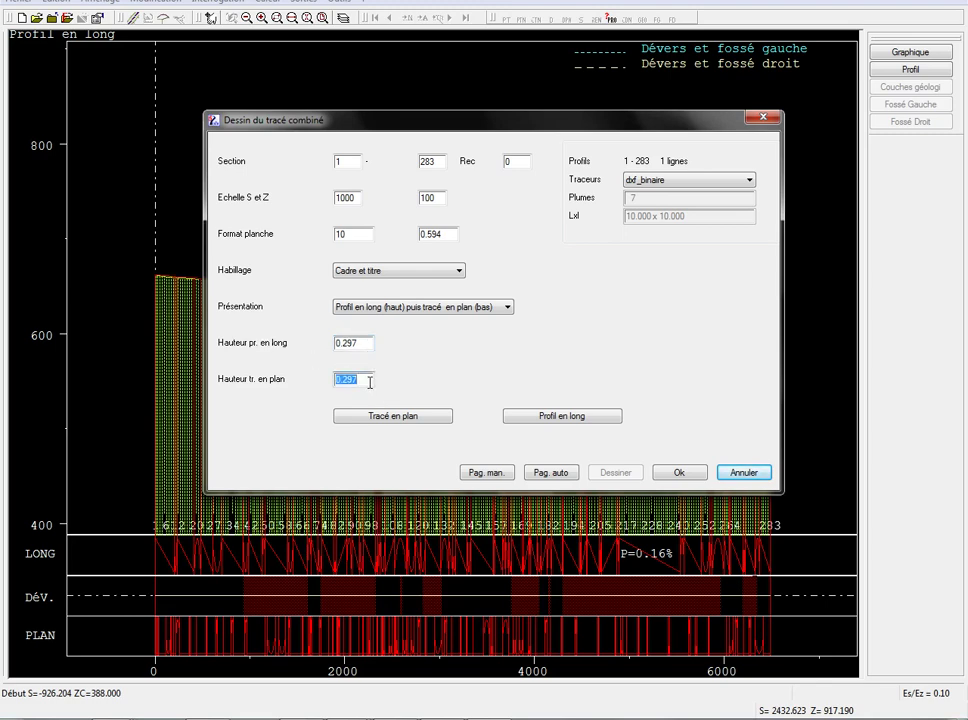
type("0.4")
double_click(362, 344)
type("0.5")
key("shift+Home")
type("0.194")
double_click(368, 343)
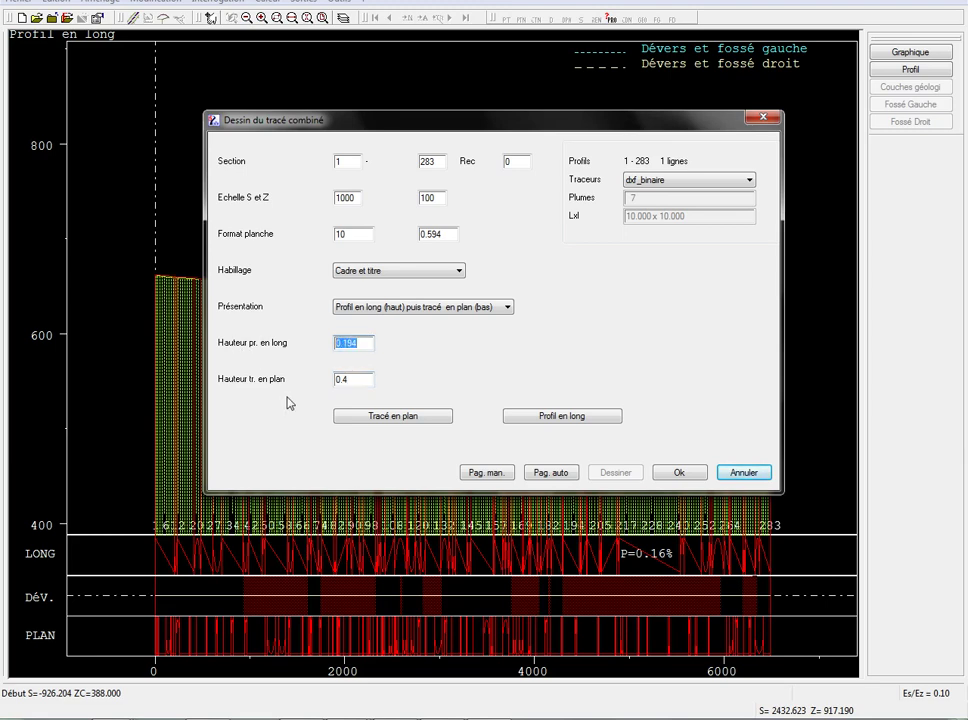
Try to set the sheet format to 1.2 by 0.9 and the longitudinal profile height to 0.5.
double_click(445, 231)
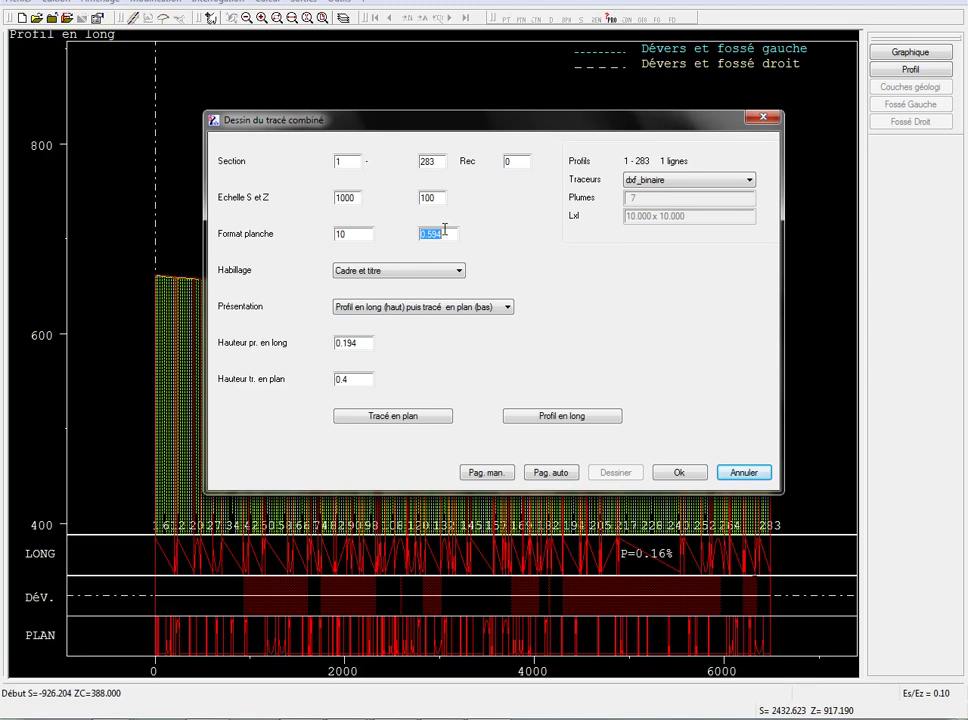
type("0")
double_click(340, 233)
type("1")
double_click(362, 342)
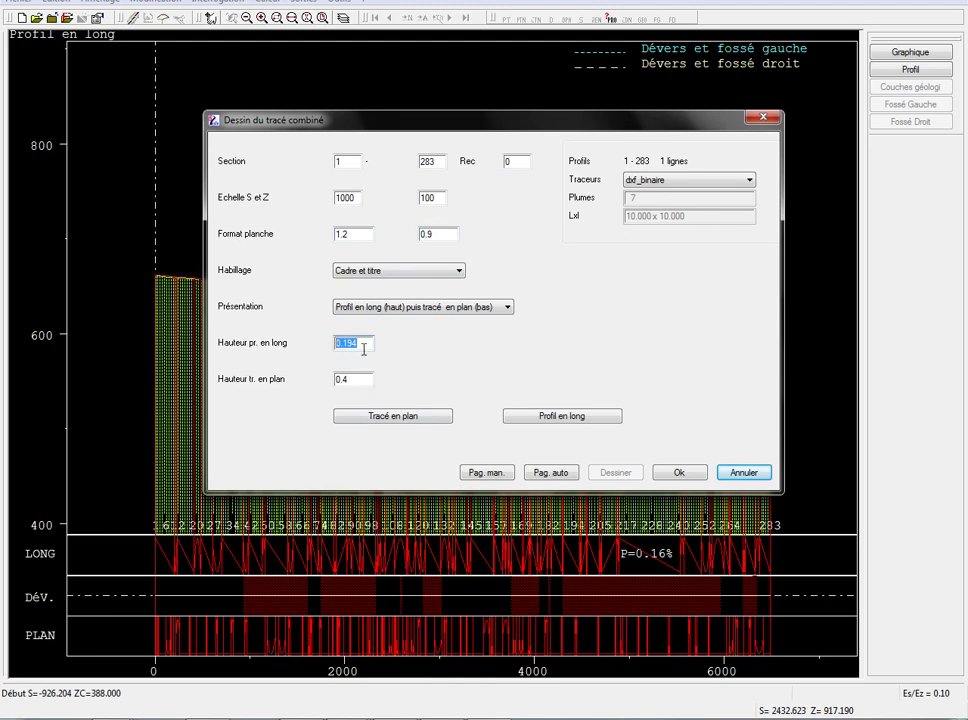
type("0.5")
double_click(369, 376)
type("0.")
key("Return")
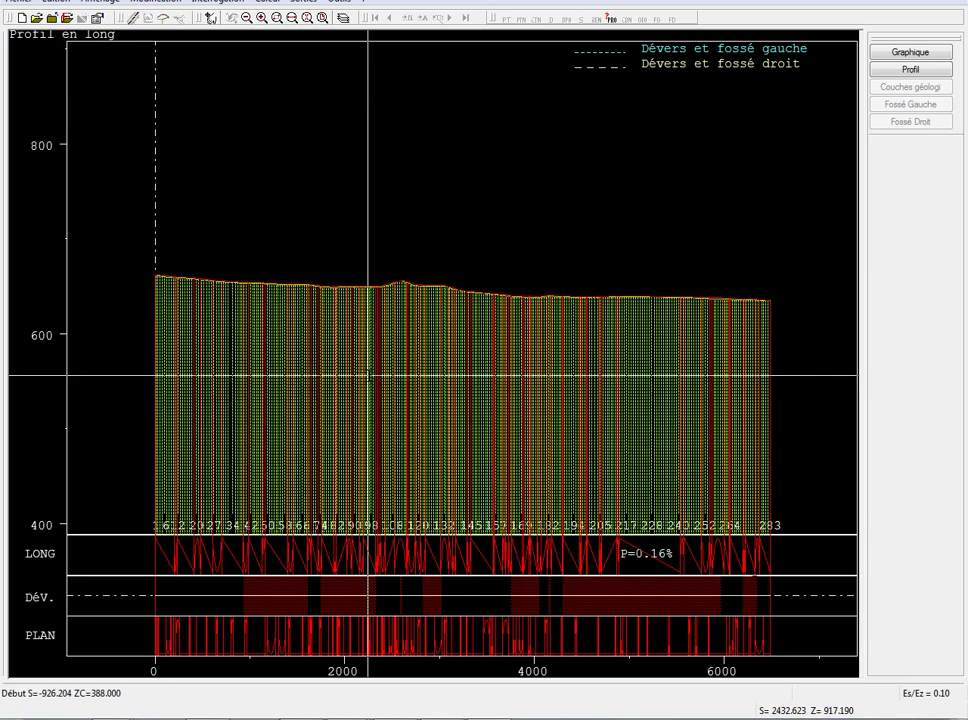
Reopen the Tracé combiné drawing setup and choose the dxf_binaire plotter.
left_click(302, 2)
mouse_move(326, 50)
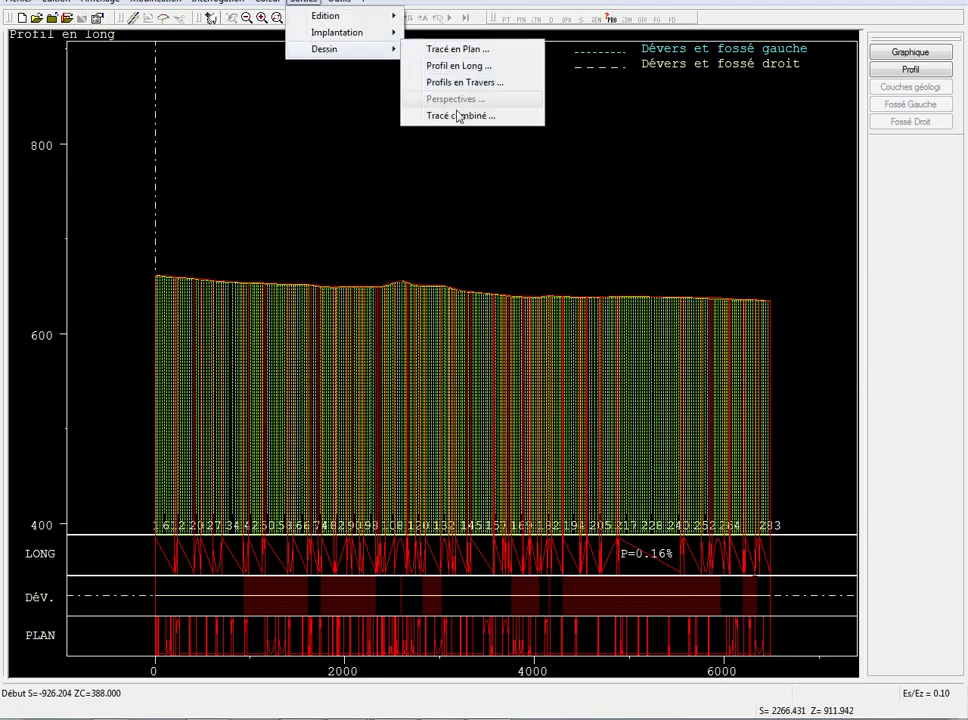
left_click(458, 115)
left_click(540, 403)
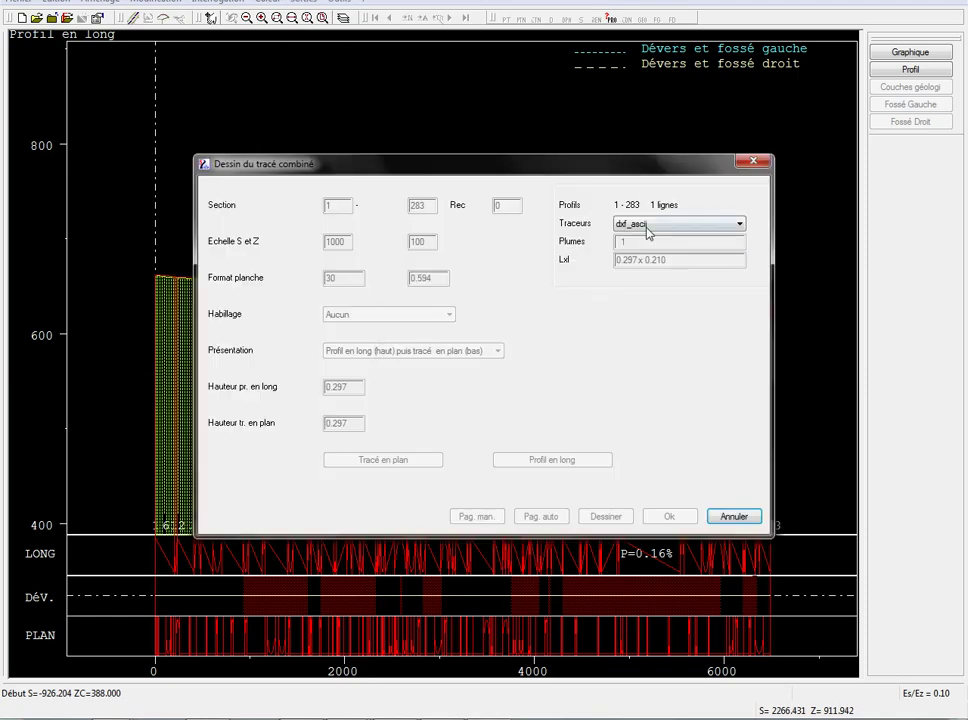
left_click(715, 224)
left_click(700, 244)
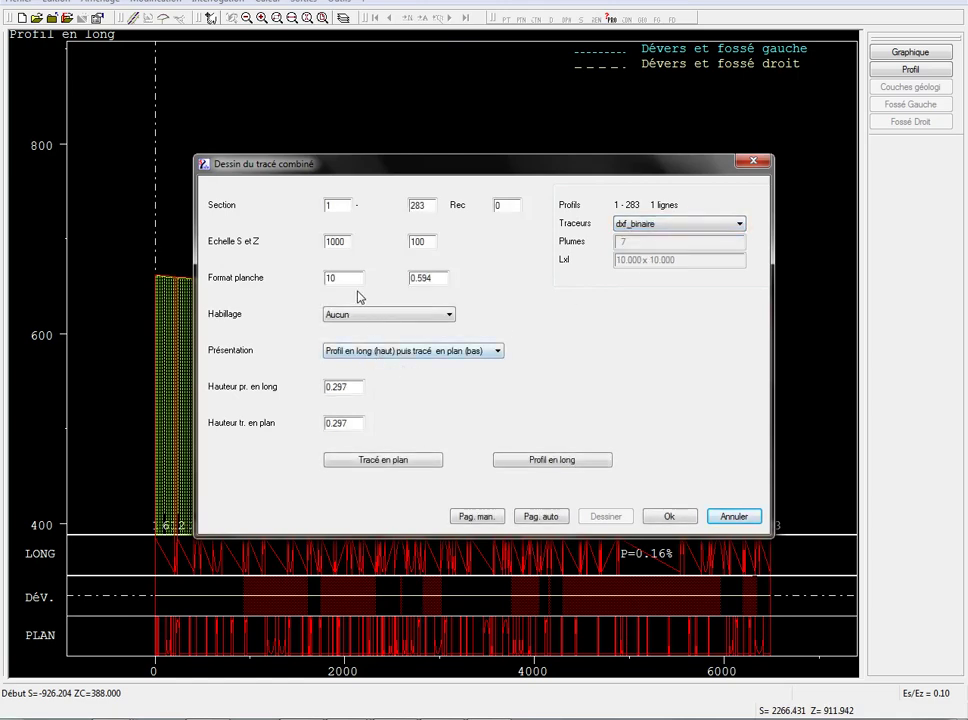
Set the sheet height to 0.9, the longitudinal profile height to 0.5 and the plan layout height to 0.4.
double_click(425, 278)
type("0")
key("Tab")
type("0.5")
key("Tab")
left_click(346, 424)
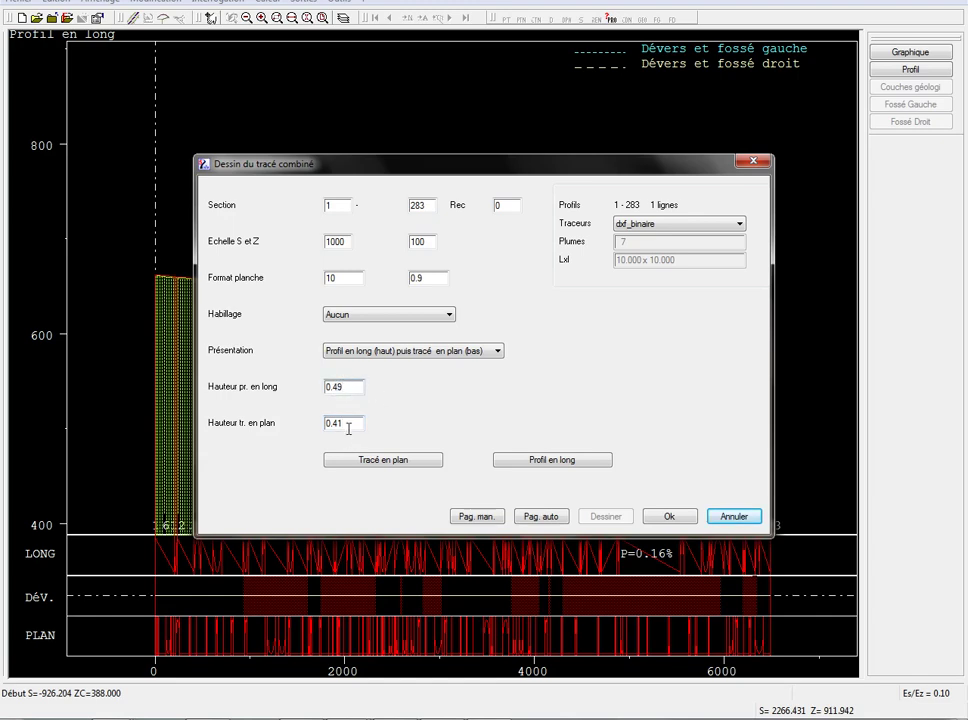
double_click(352, 387)
left_click(352, 423)
key("BackSpace")
In the plan layout drawing settings, enable the axis annotation (Cotation axe) with pen 2 and enable the profile traces.
left_click(384, 461)
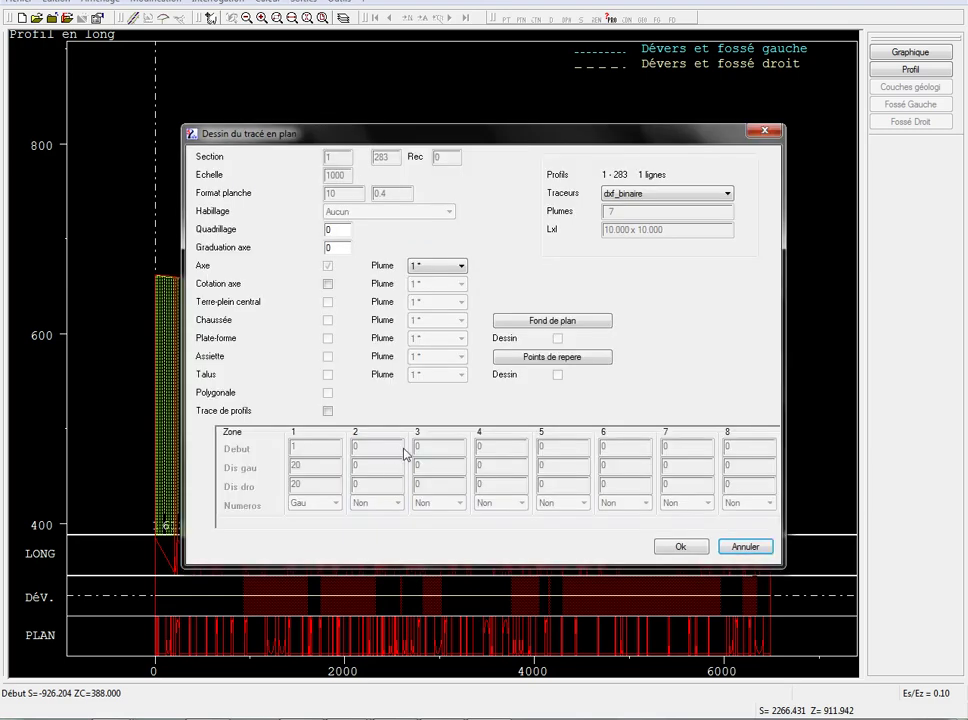
left_click(327, 284)
left_click(440, 284)
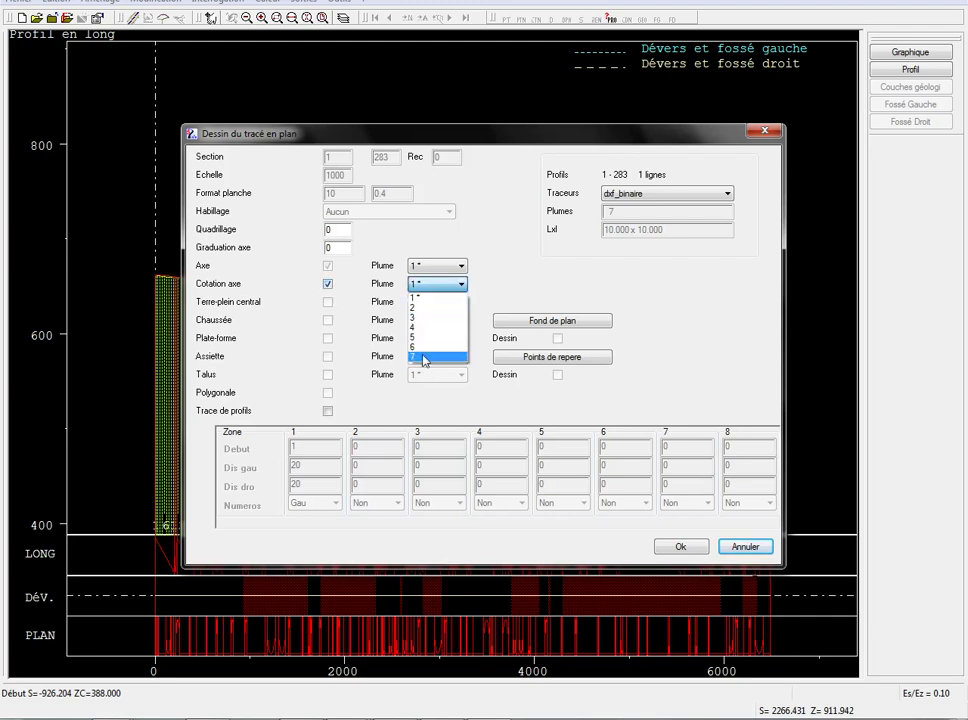
left_click(424, 308)
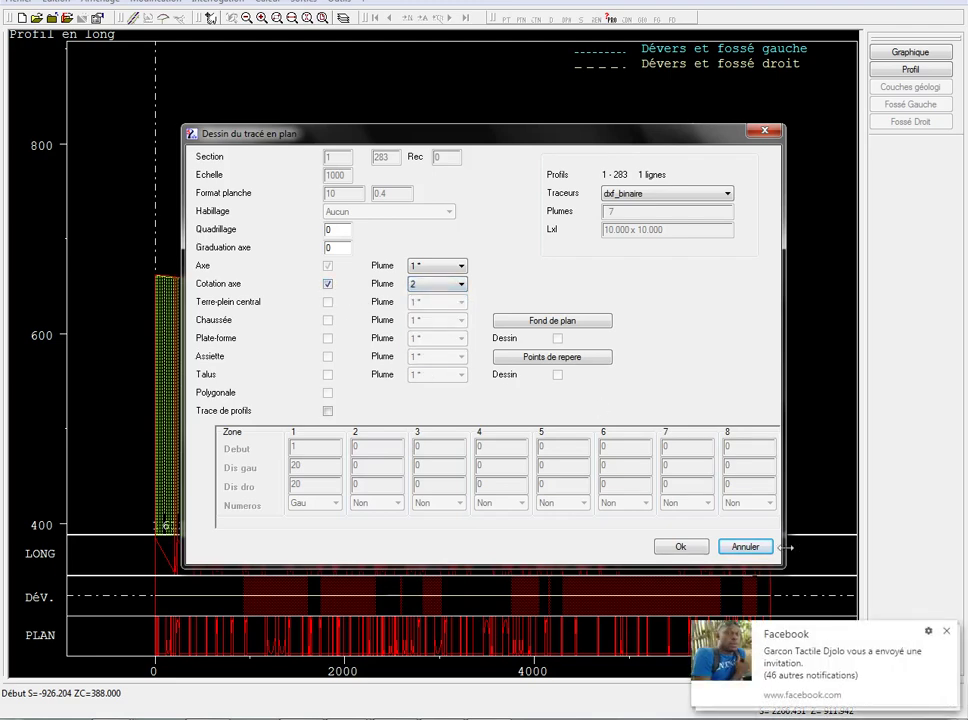
left_click(945, 631)
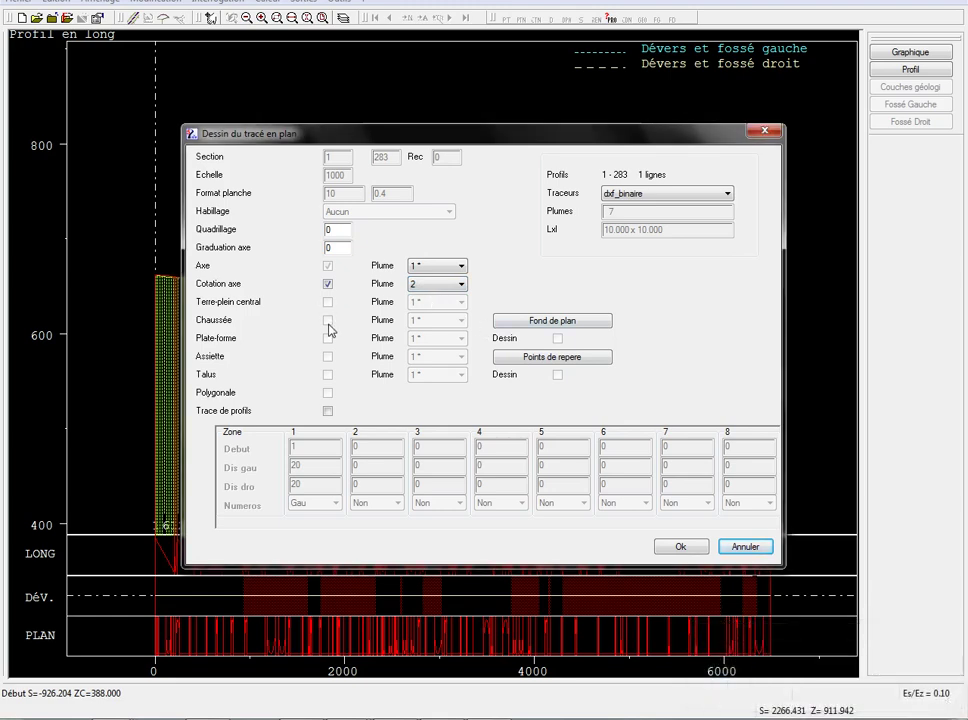
left_click(327, 411)
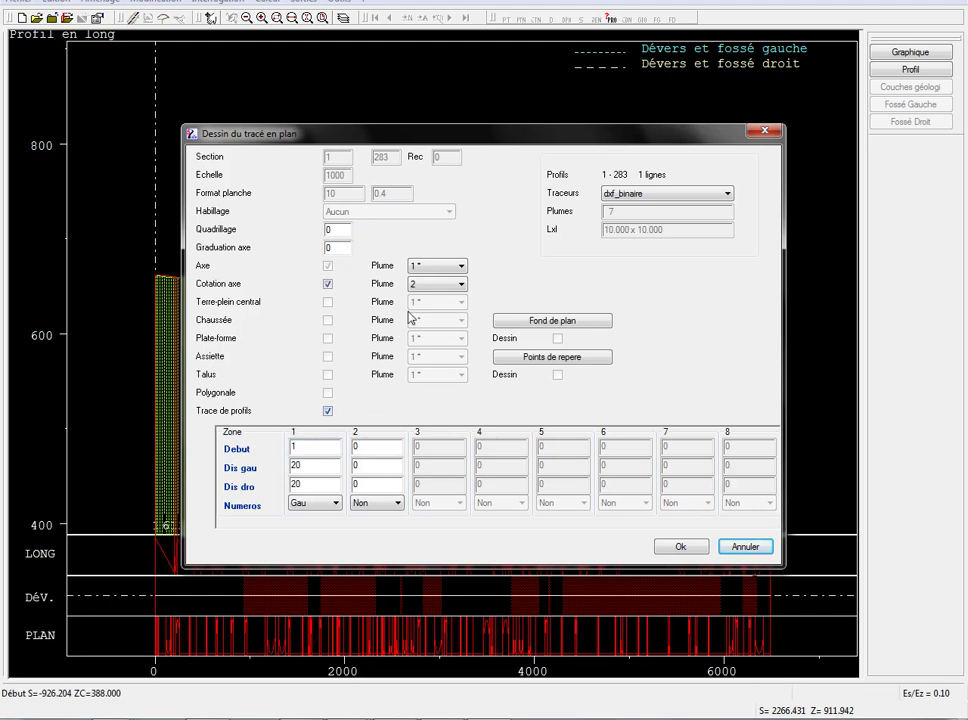
Set the zone 1 profile trace distances to 30 on the left side and 0 on the right side.
left_click(627, 194)
double_click(297, 466)
double_click(303, 484)
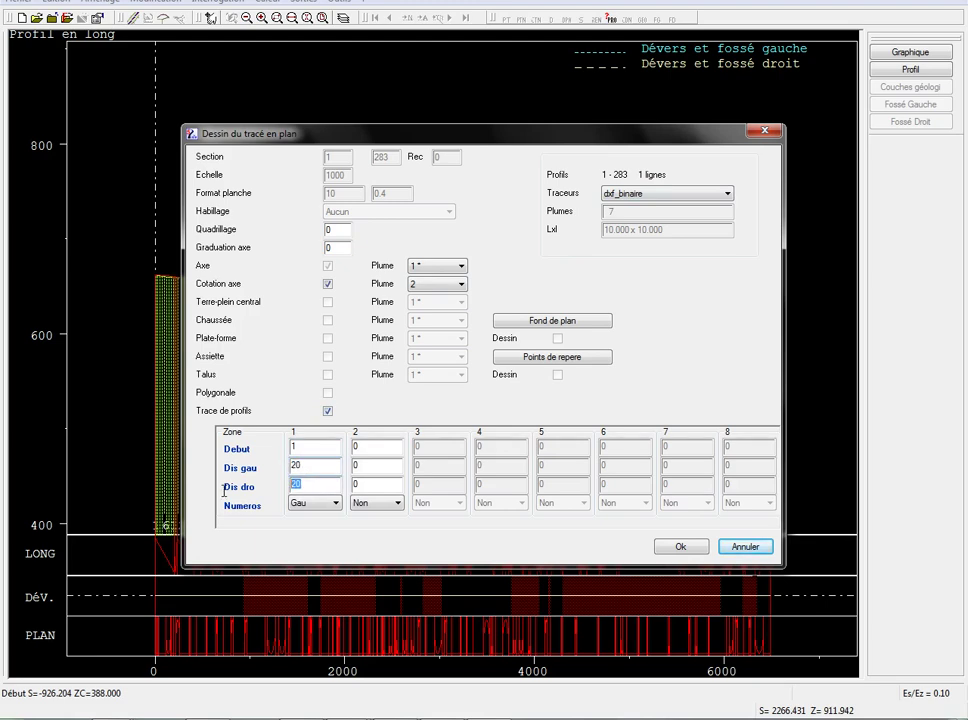
double_click(305, 467)
double_click(311, 484)
left_click(552, 320)
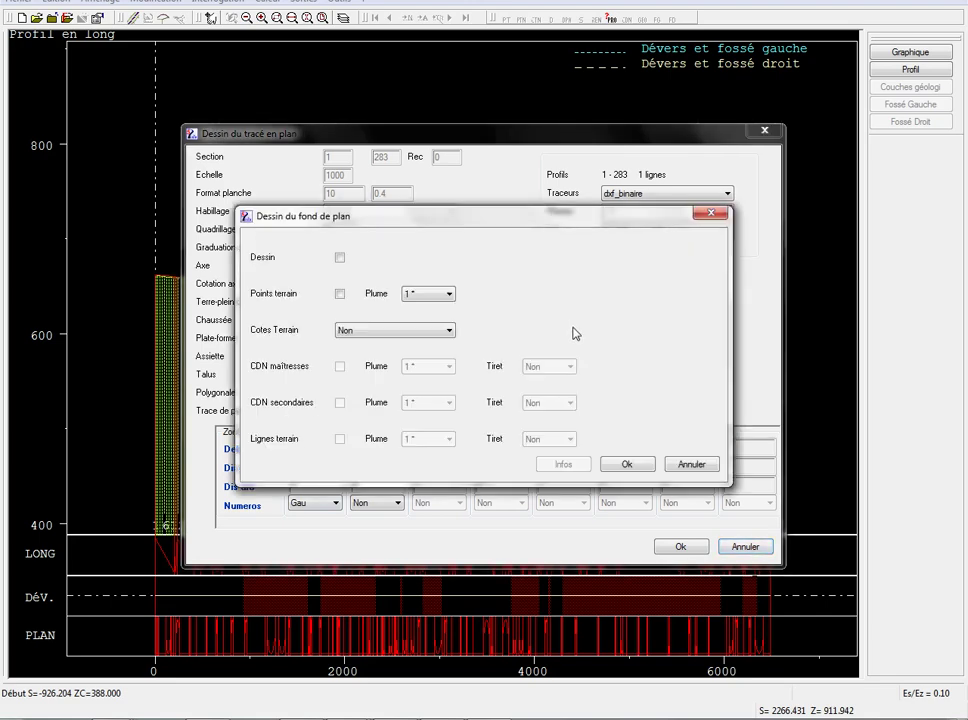
left_click(339, 258)
left_click(422, 295)
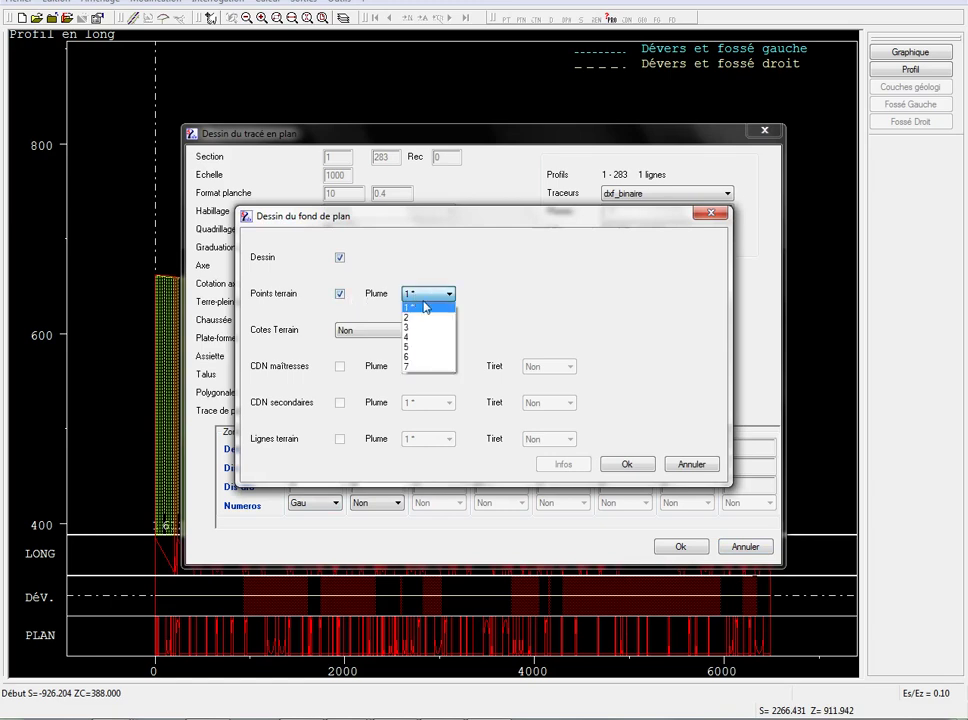
left_click(421, 337)
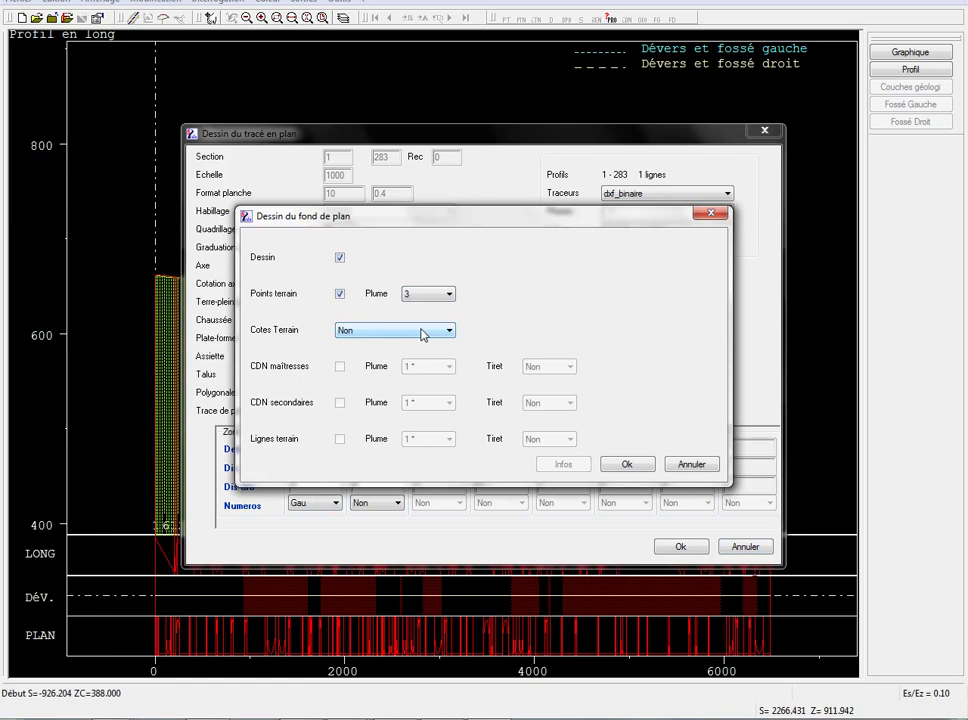
left_click(421, 334)
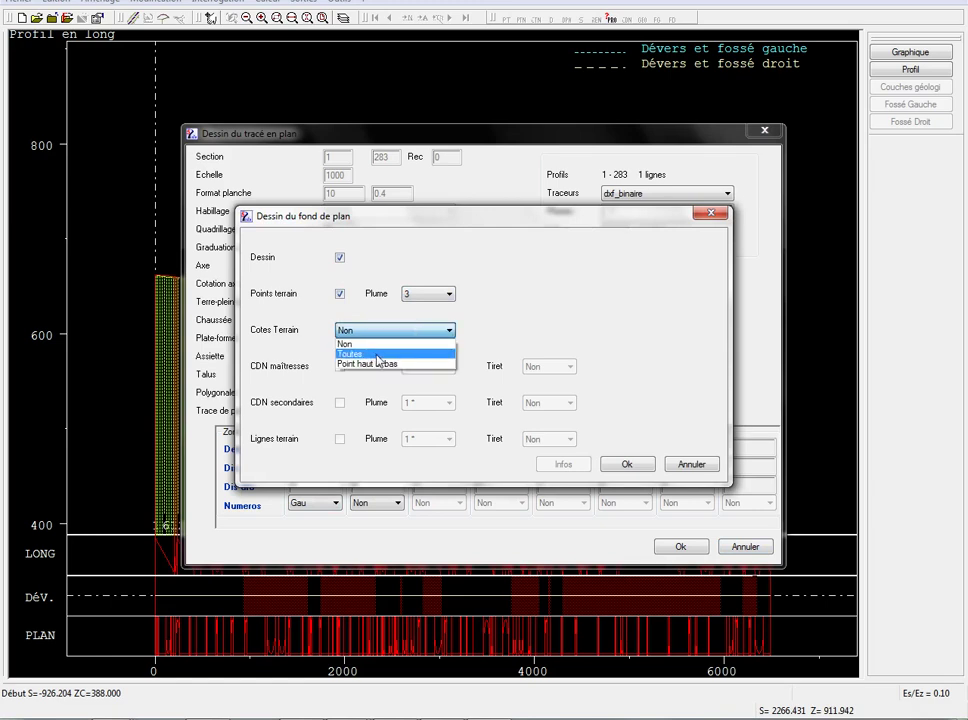
left_click(387, 364)
left_click(392, 330)
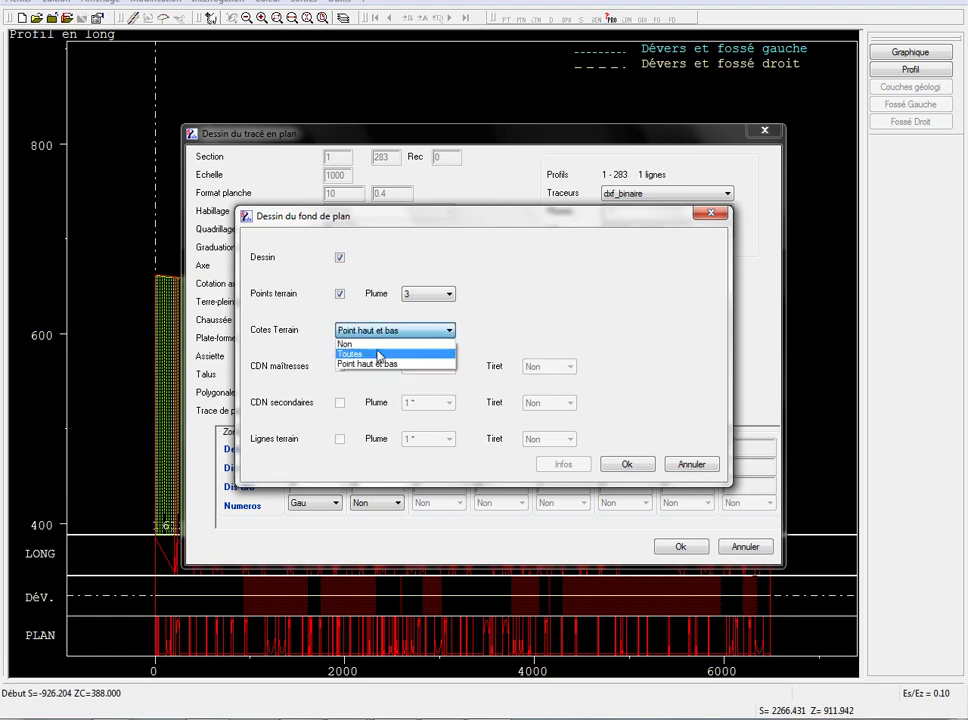
left_click(378, 354)
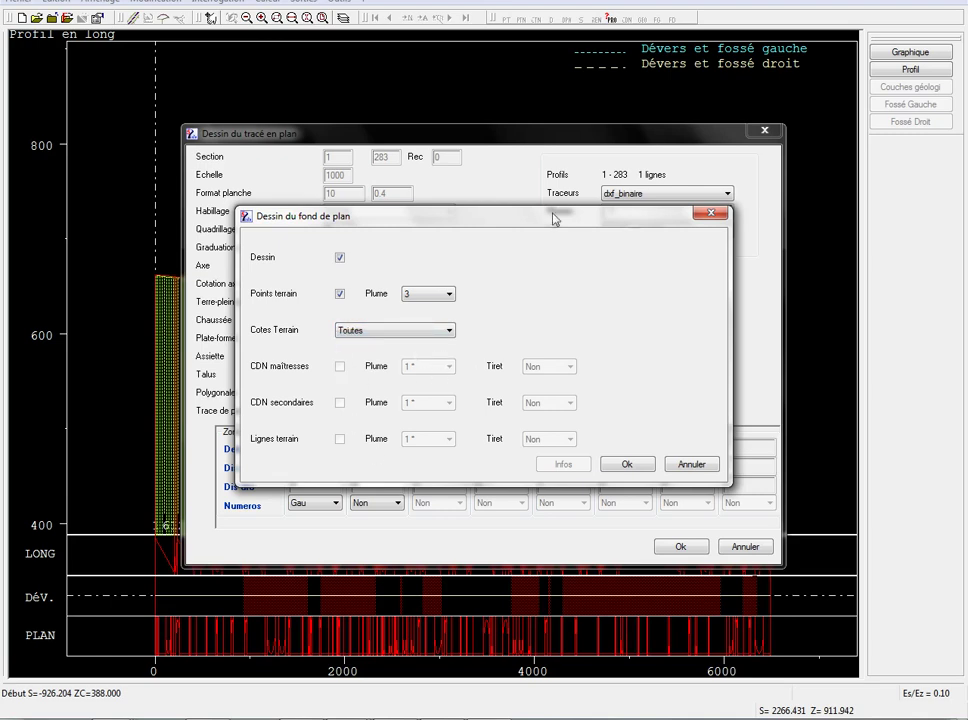
left_click_drag(338, 218, 276, 222)
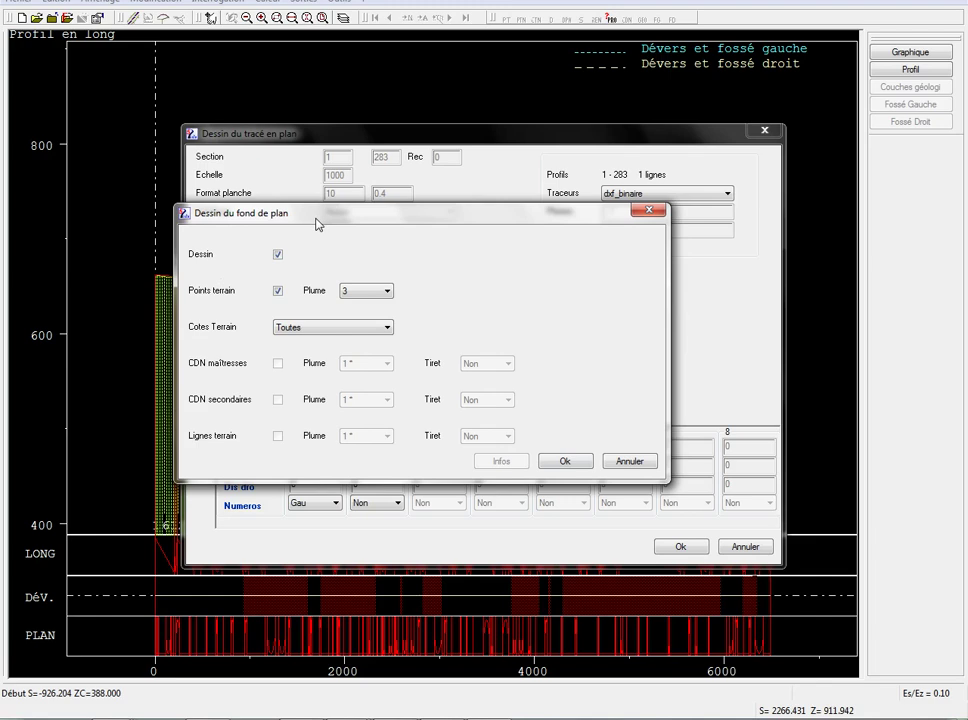
left_click_drag(316, 222, 378, 182)
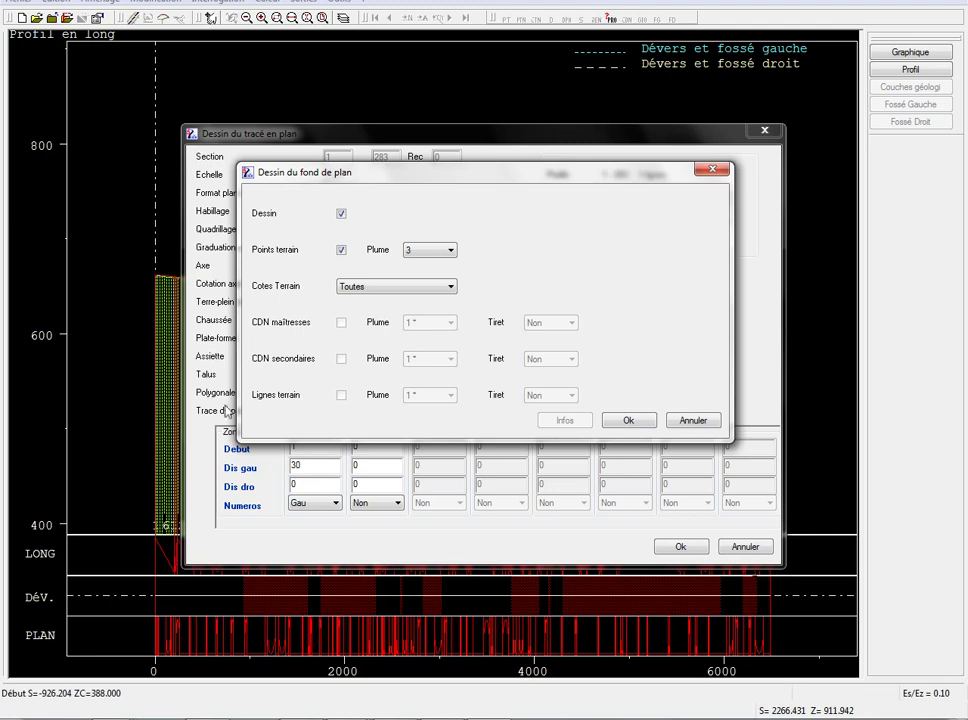
left_click(700, 421)
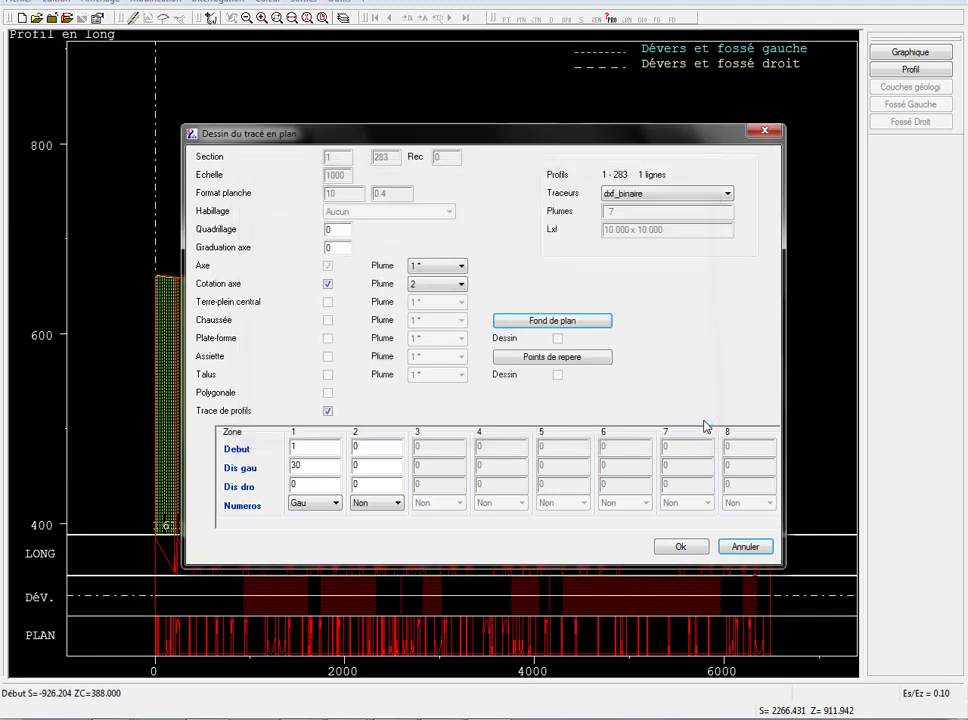
Accept the plan layout drawing settings and return to the combined drawing setup.
left_click_drag(330, 134, 267, 190)
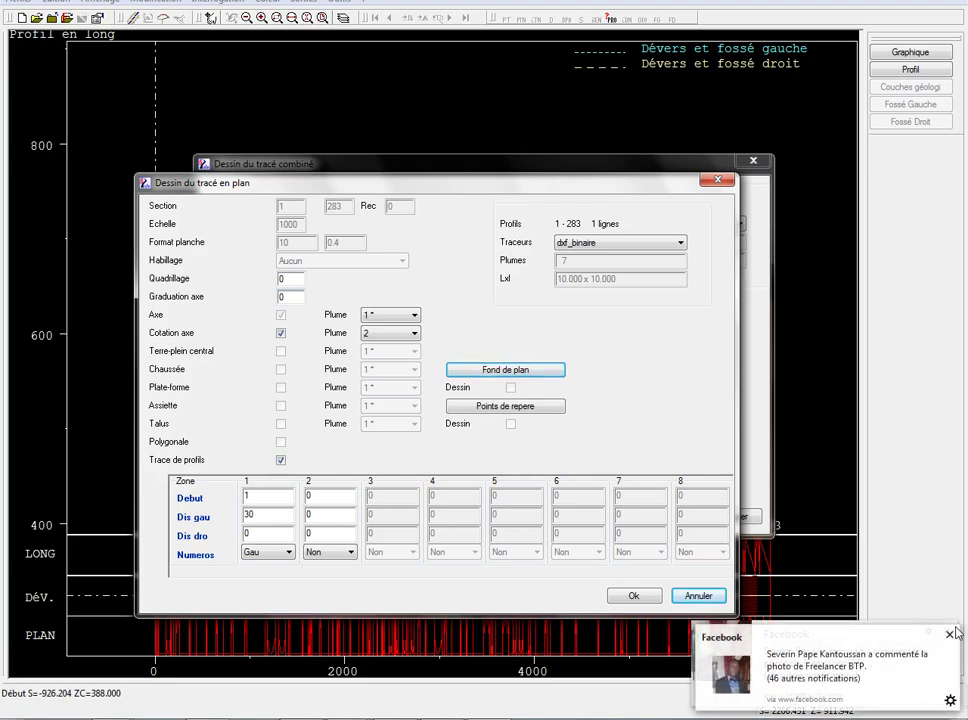
left_click(949, 634)
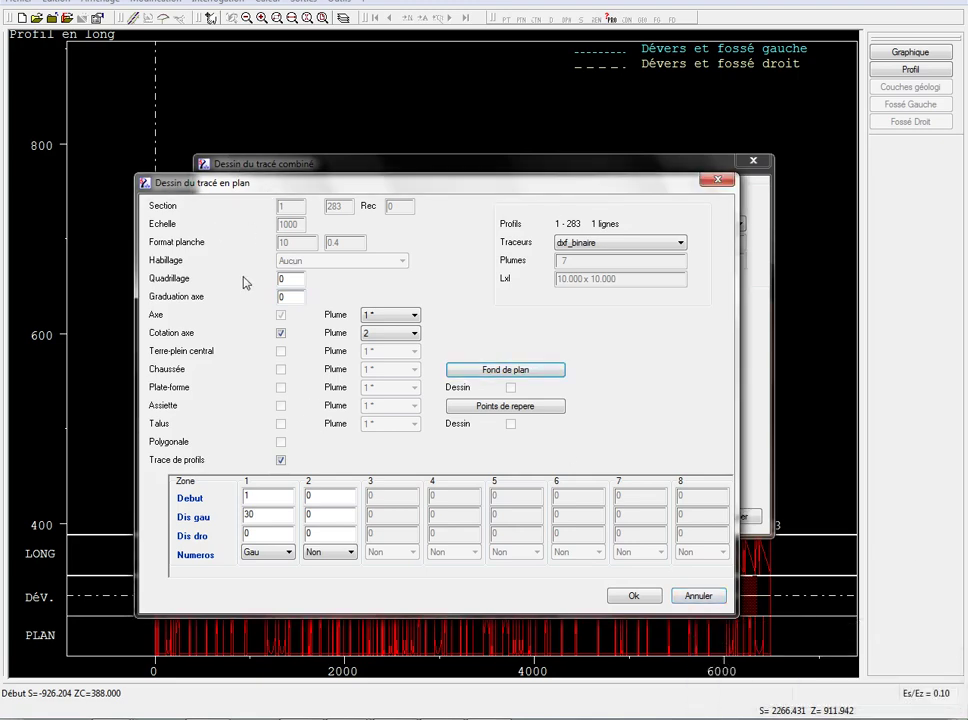
left_click_drag(266, 192, 281, 168)
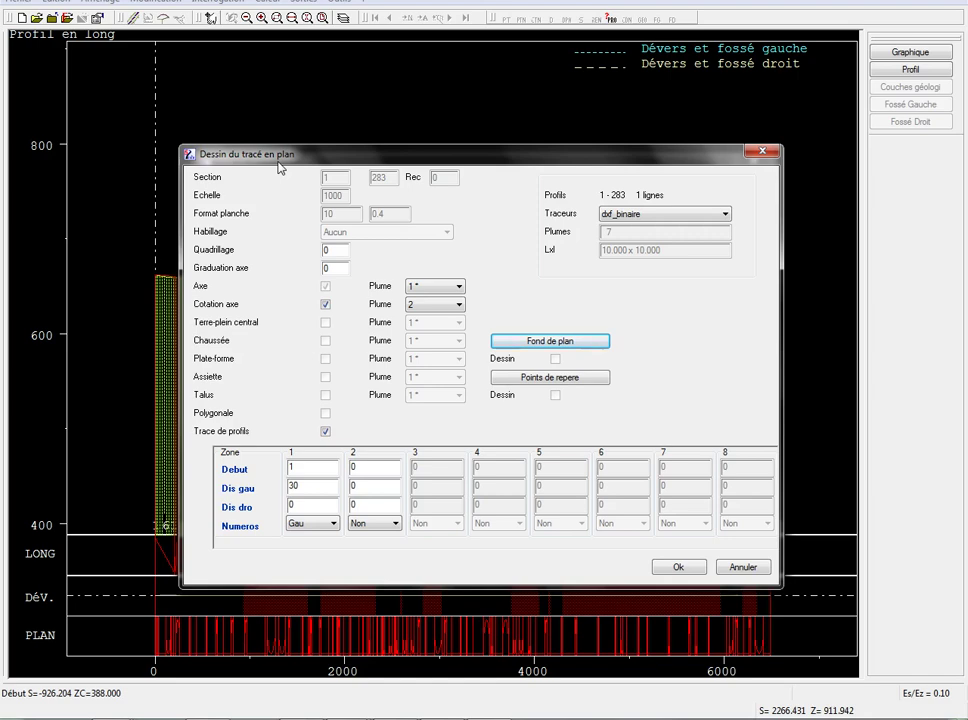
left_click_drag(281, 168, 288, 150)
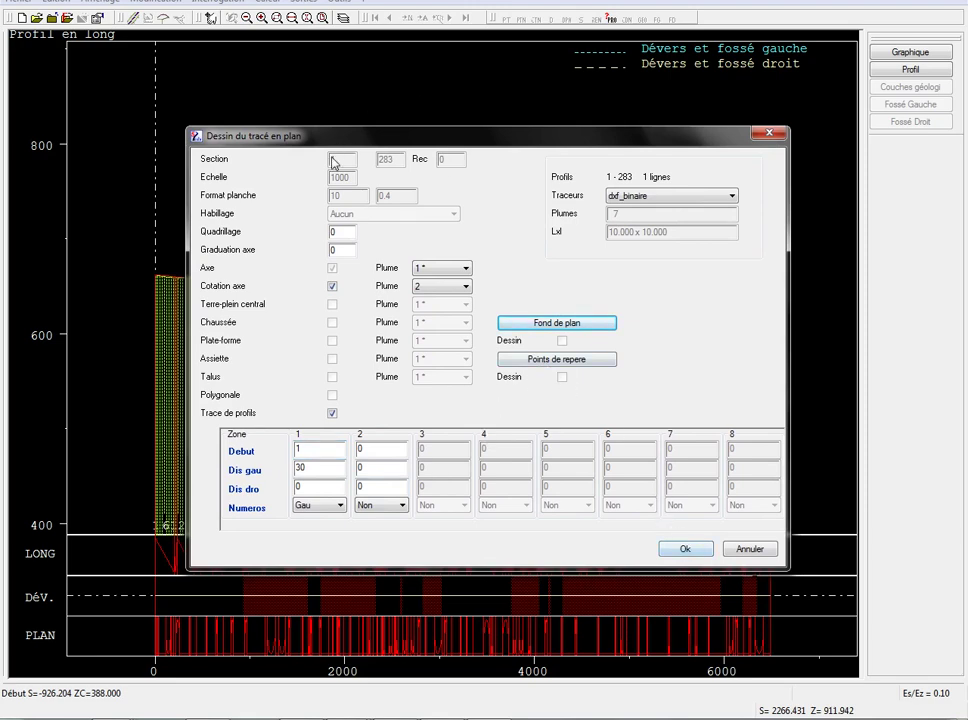
left_click(684, 551)
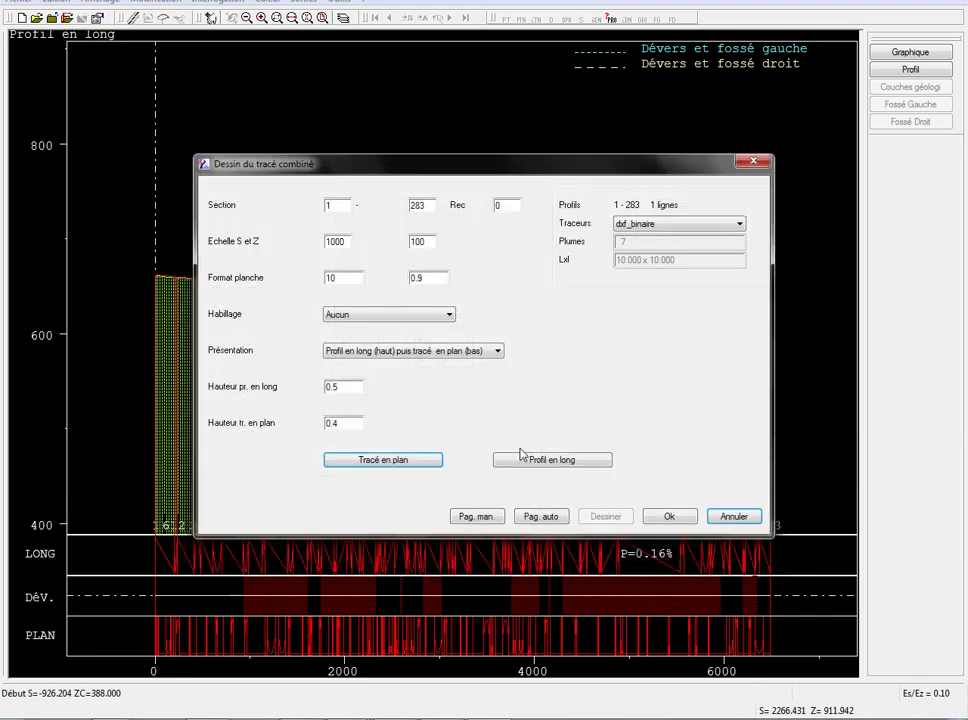
For the longitudinal profile, enable axis height differences, parabola vertices, terrain levels, partial distances, project levels, project elements and plan axis elements.
left_click(545, 459)
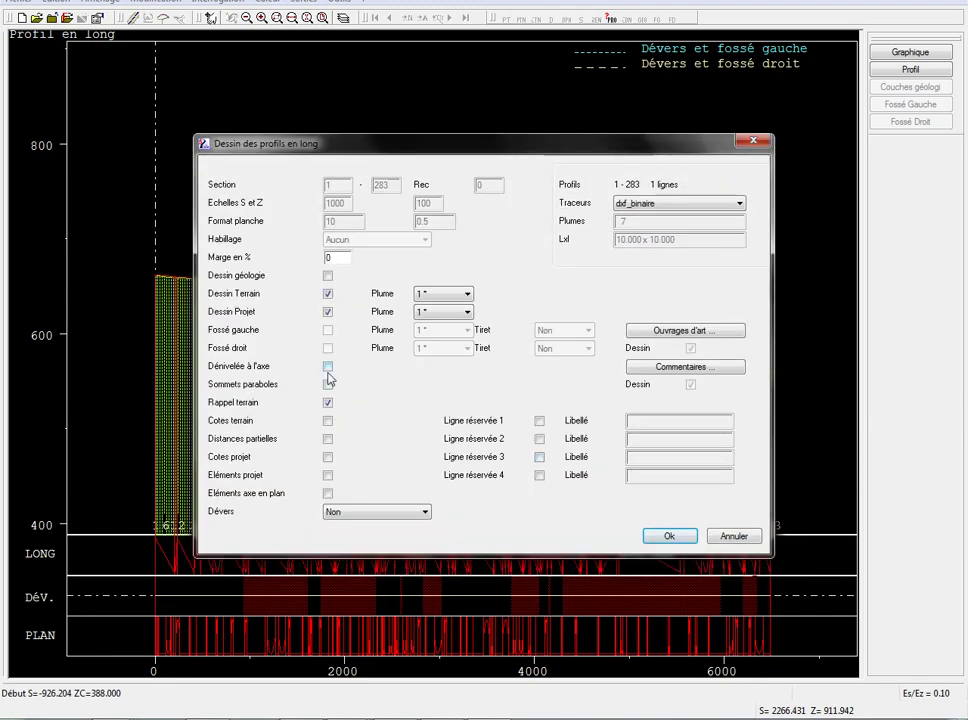
left_click(327, 366)
left_click(328, 384)
left_click(328, 420)
left_click(328, 438)
left_click(328, 456)
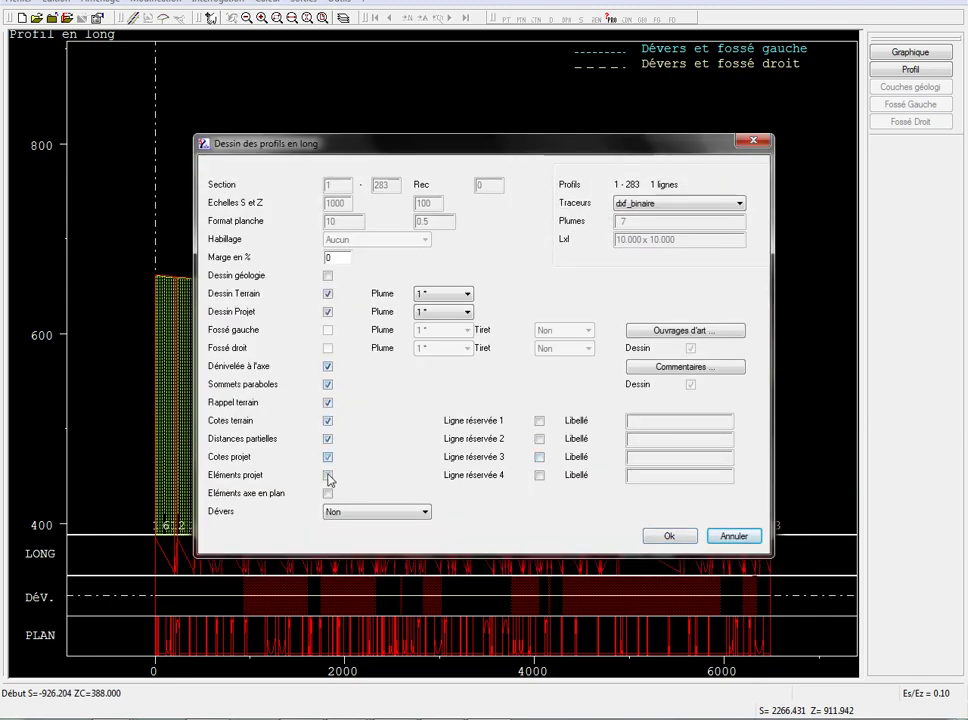
left_click(328, 475)
left_click(328, 493)
Set the longitudinal profile's Dévers display to Diag. valeurs and the project line's pen to 5.
left_click(352, 512)
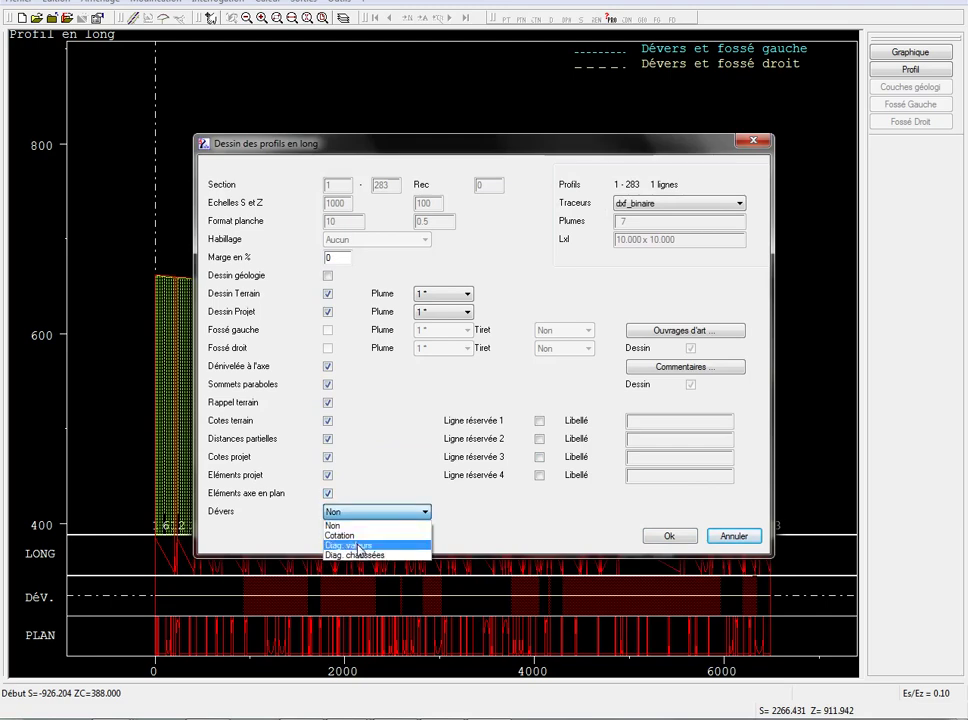
left_click(357, 546)
left_click(441, 315)
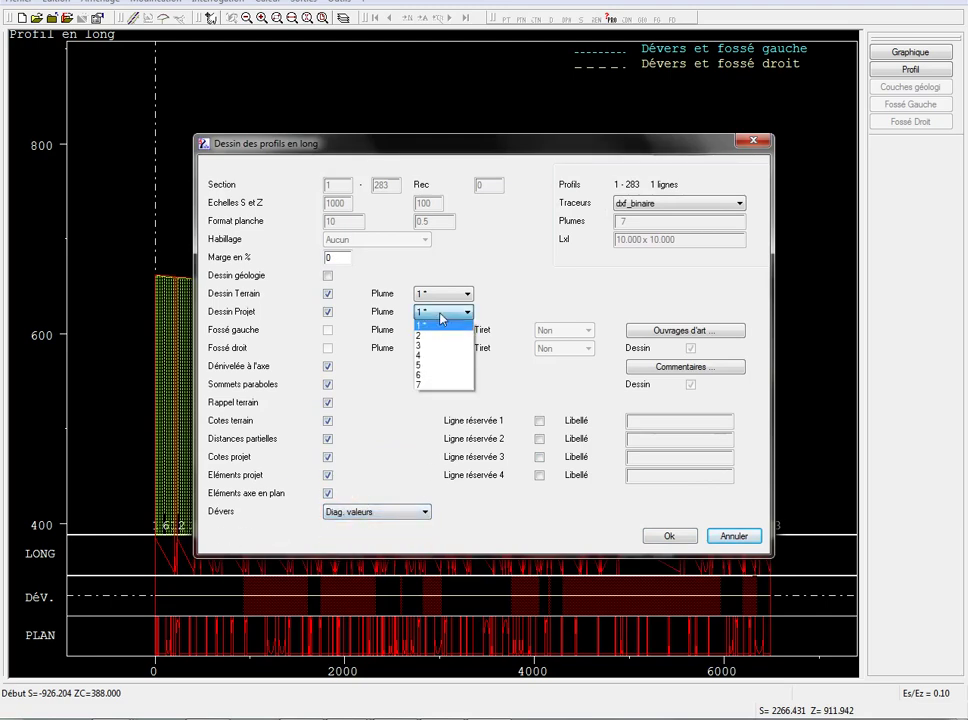
left_click(441, 334)
left_click(441, 312)
left_click(441, 364)
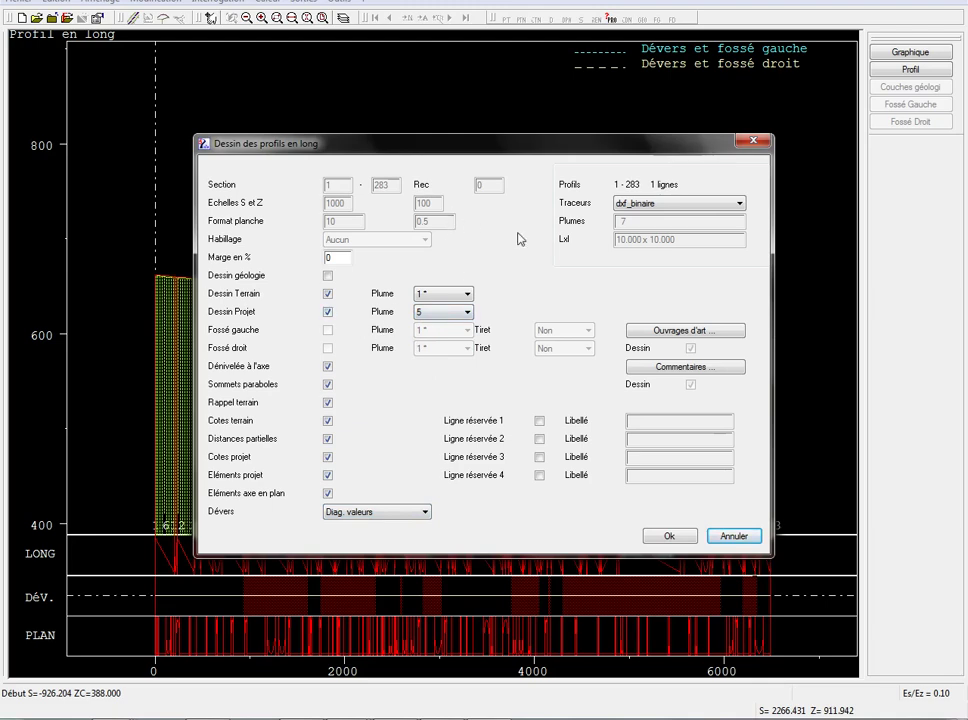
left_click(668, 332)
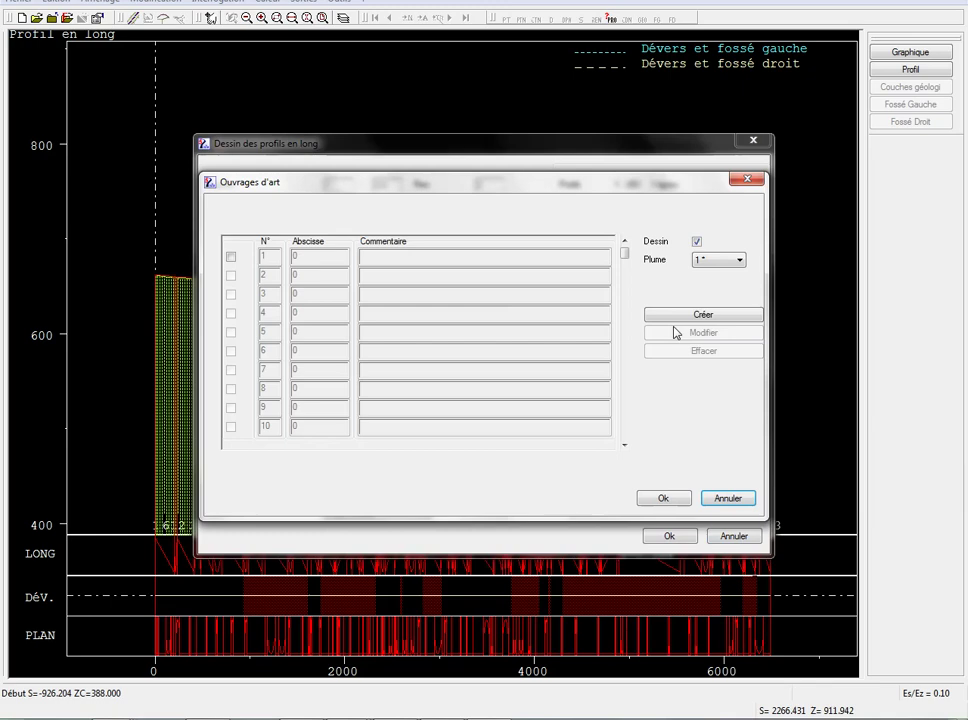
left_click(231, 258)
left_click_drag(625, 255, 627, 442)
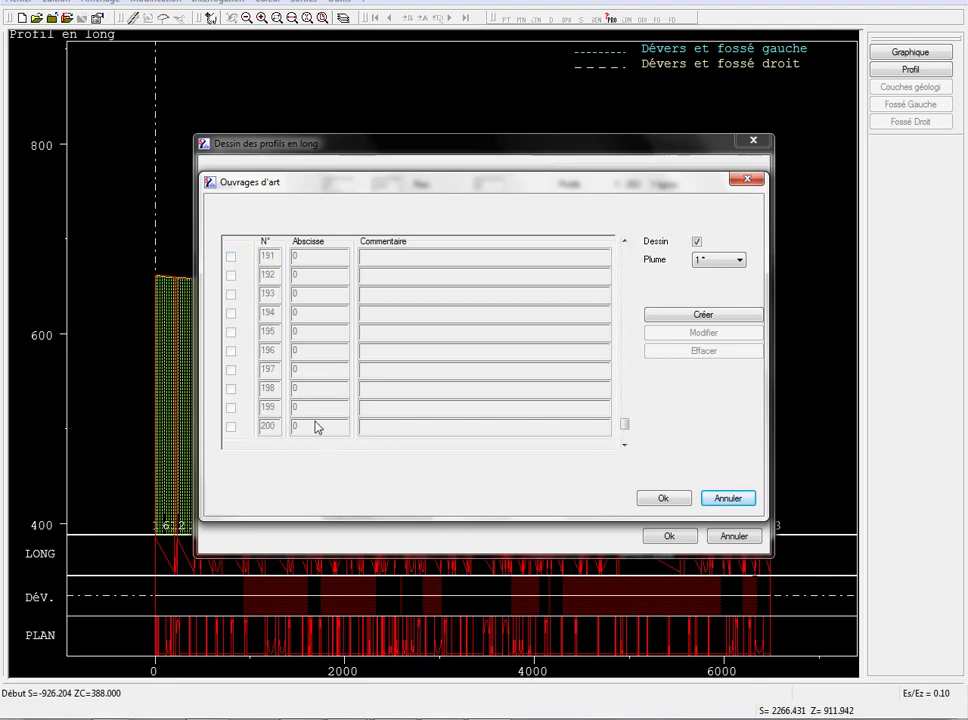
left_click_drag(622, 428, 626, 236)
left_click(230, 257)
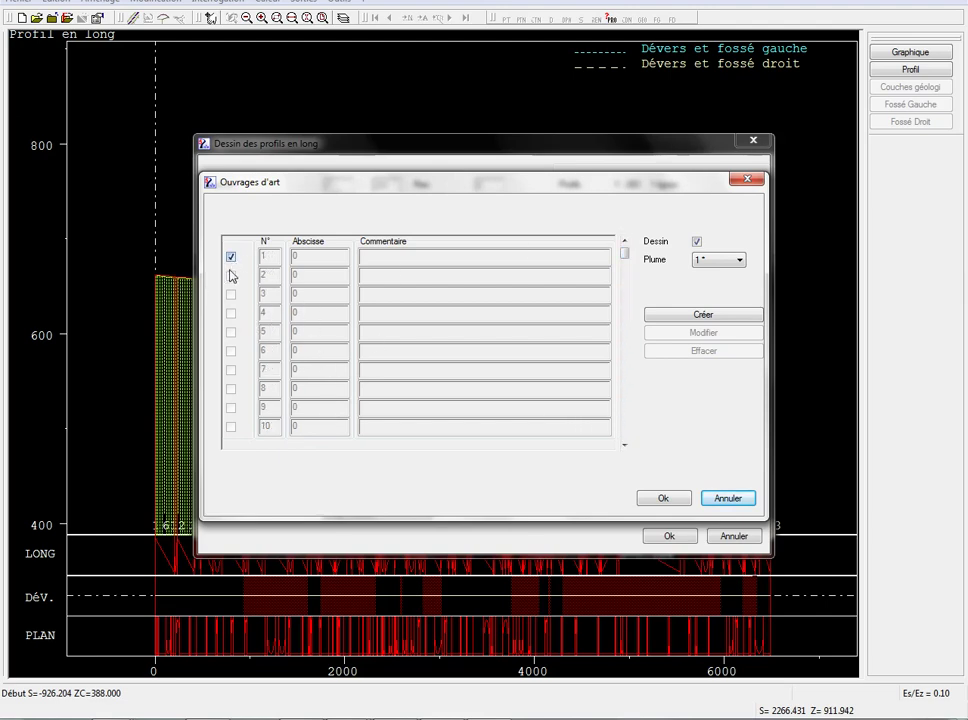
left_click(688, 316)
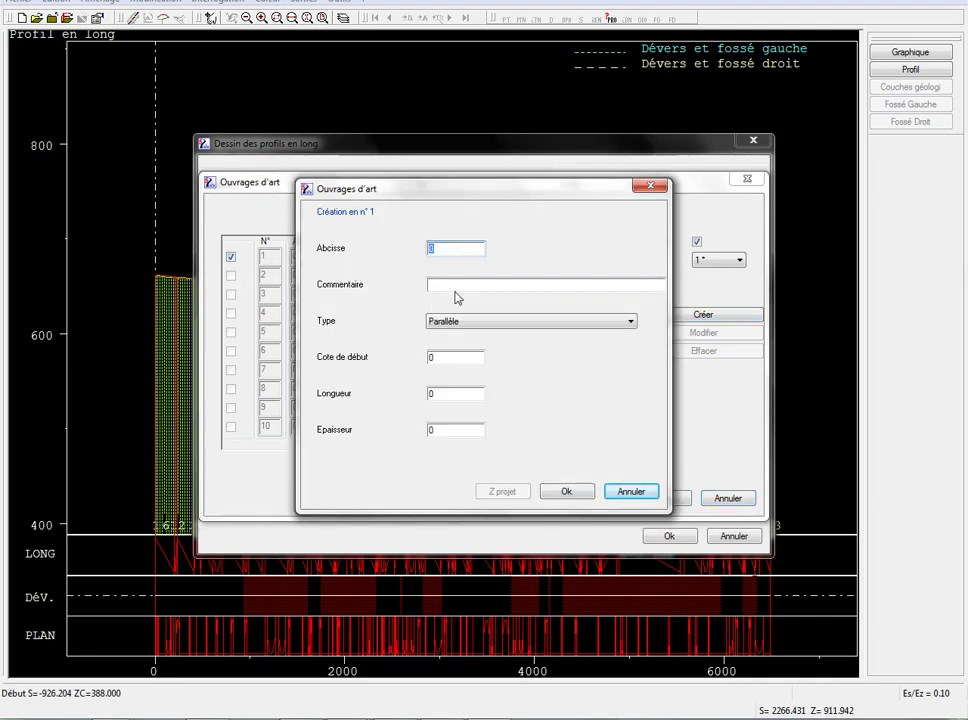
left_click(468, 288)
left_click(467, 321)
left_click(467, 328)
left_click(622, 491)
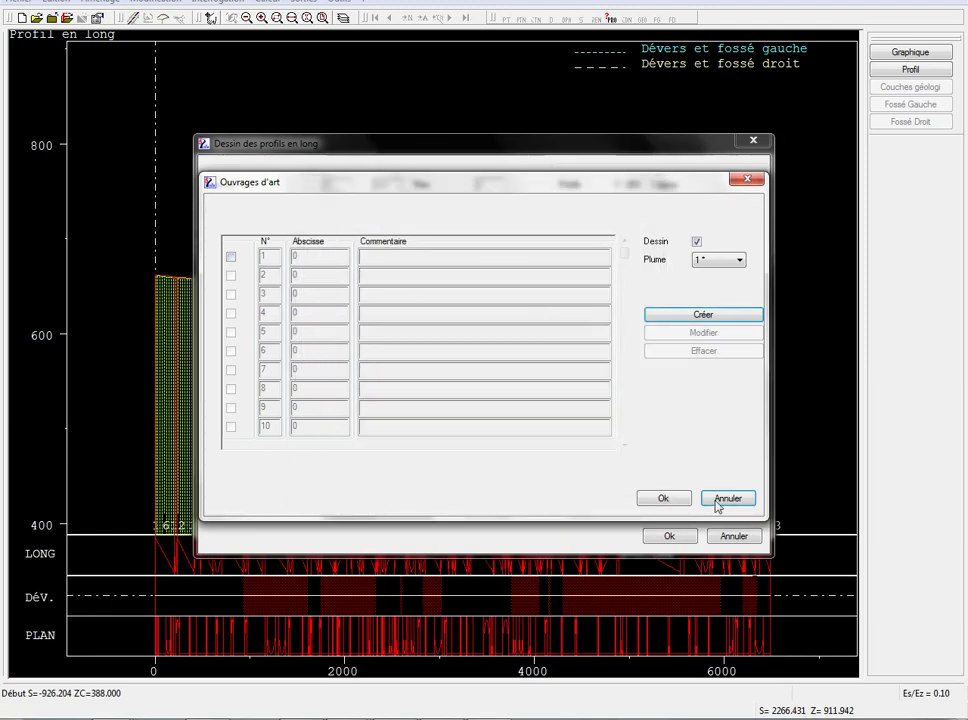
left_click(749, 502)
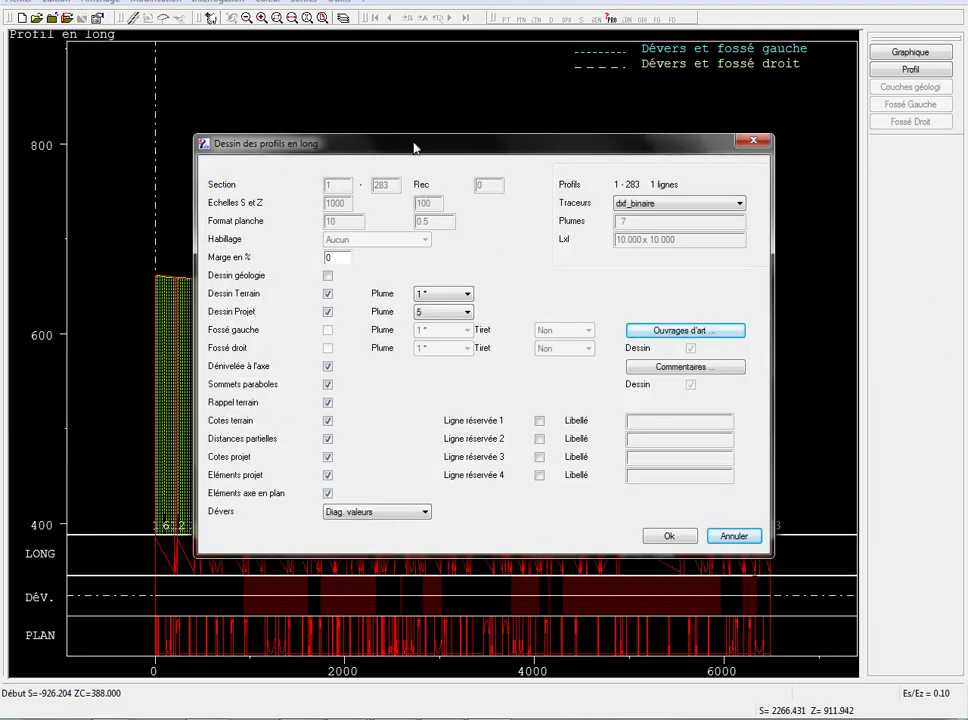
Accept the longitudinal profile settings and paginate the combined drawing automatically, keeping the proposed comparison plane.
left_click_drag(477, 155, 464, 139)
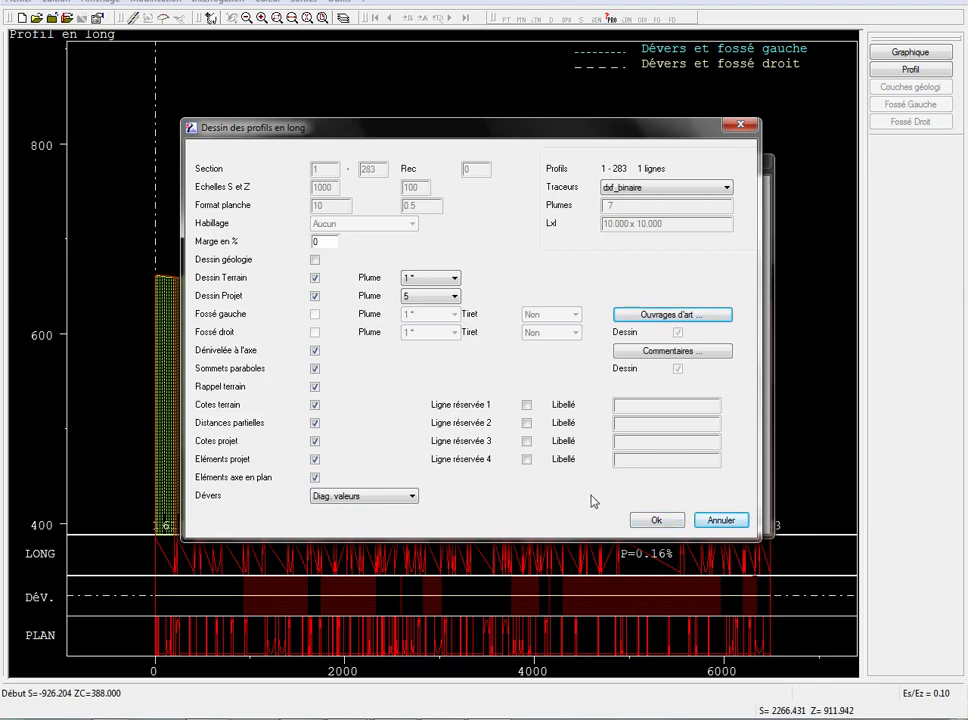
left_click(659, 527)
left_click(546, 518)
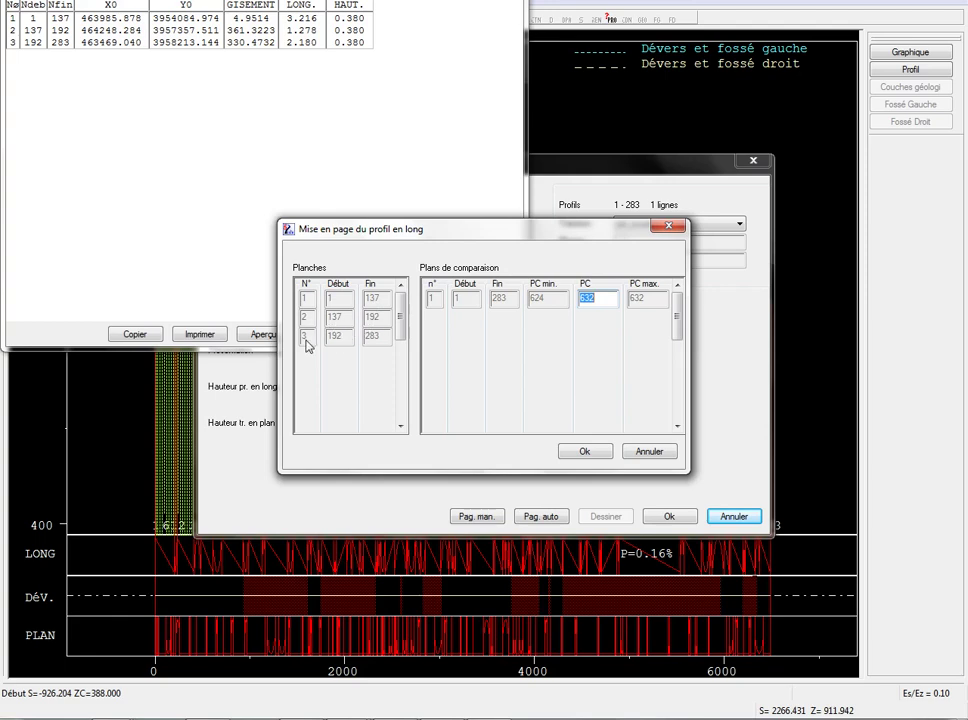
left_click(585, 452)
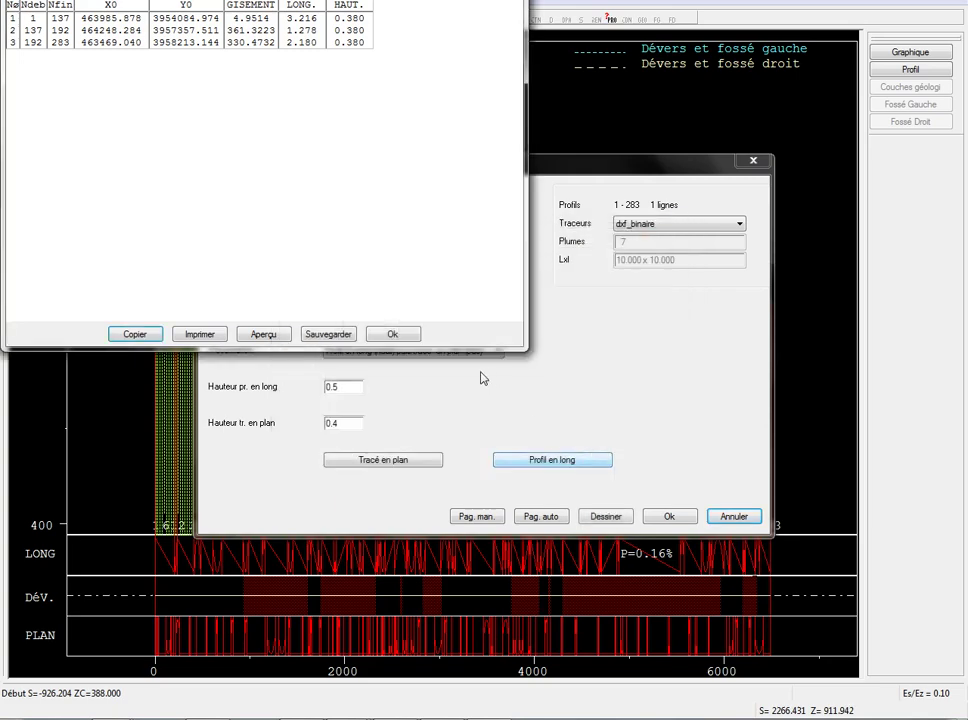
left_click(408, 335)
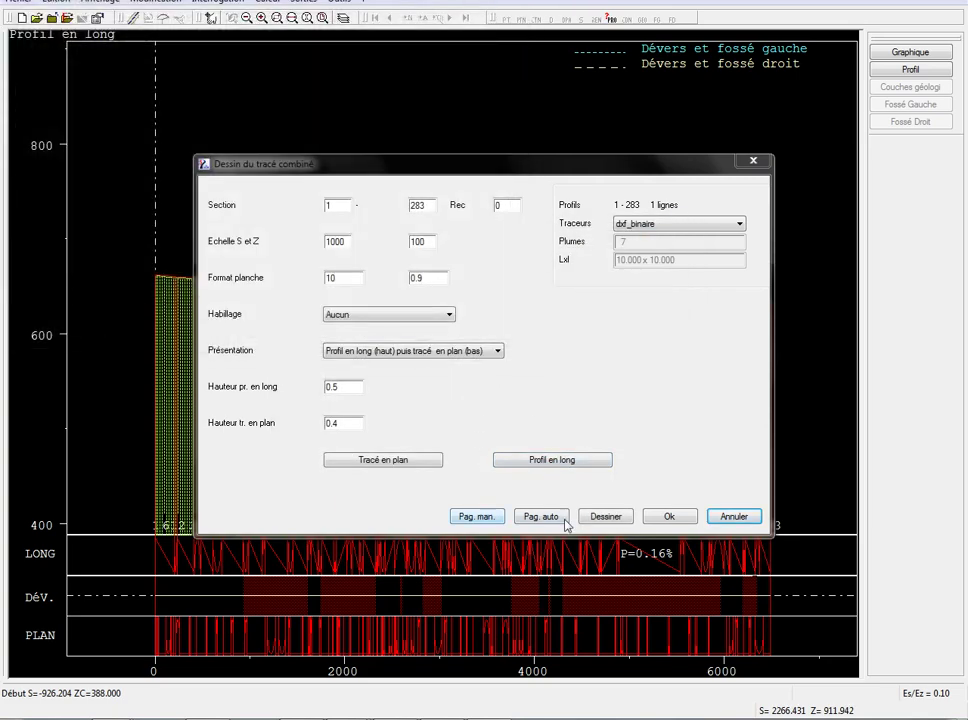
Draw the combined layout and print it to a DXF file named tarce in the desktop's PISTE folder.
left_click(605, 517)
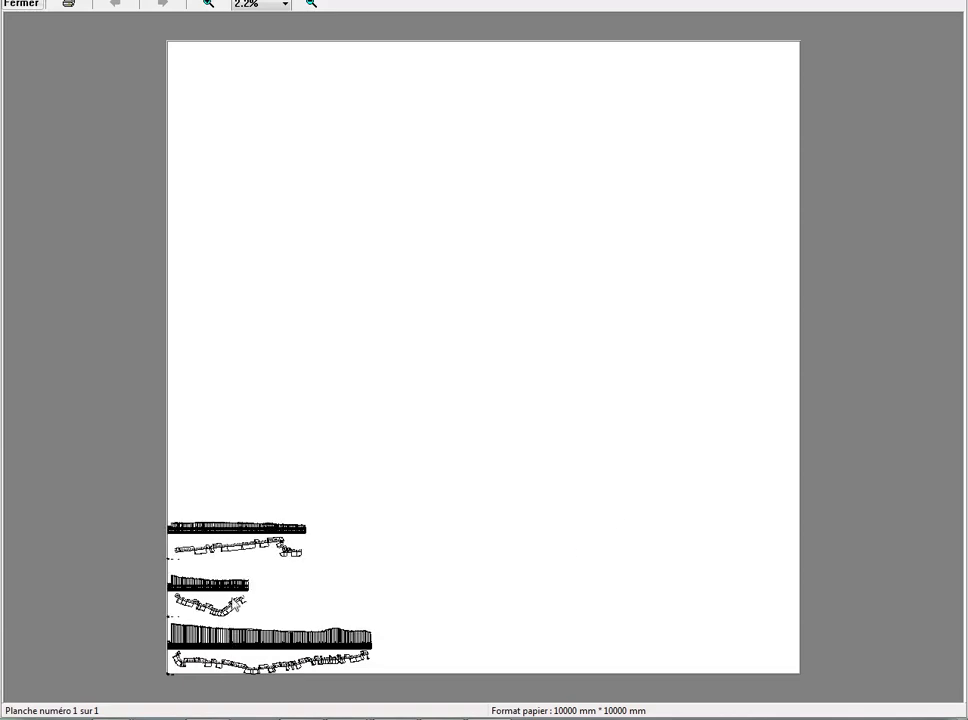
left_click(69, 5)
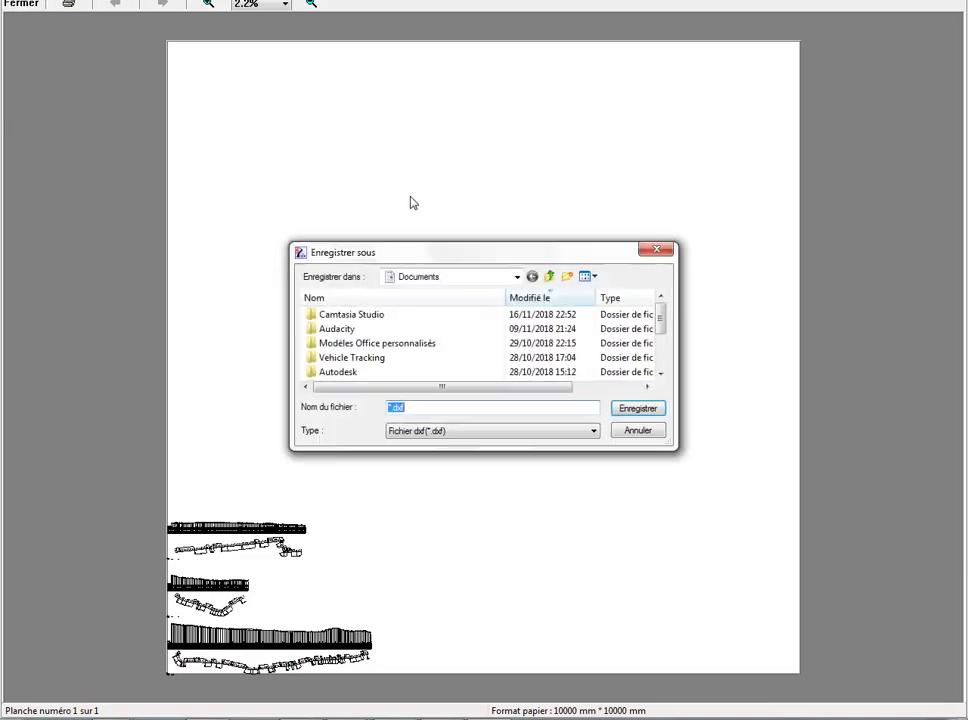
left_click(550, 277)
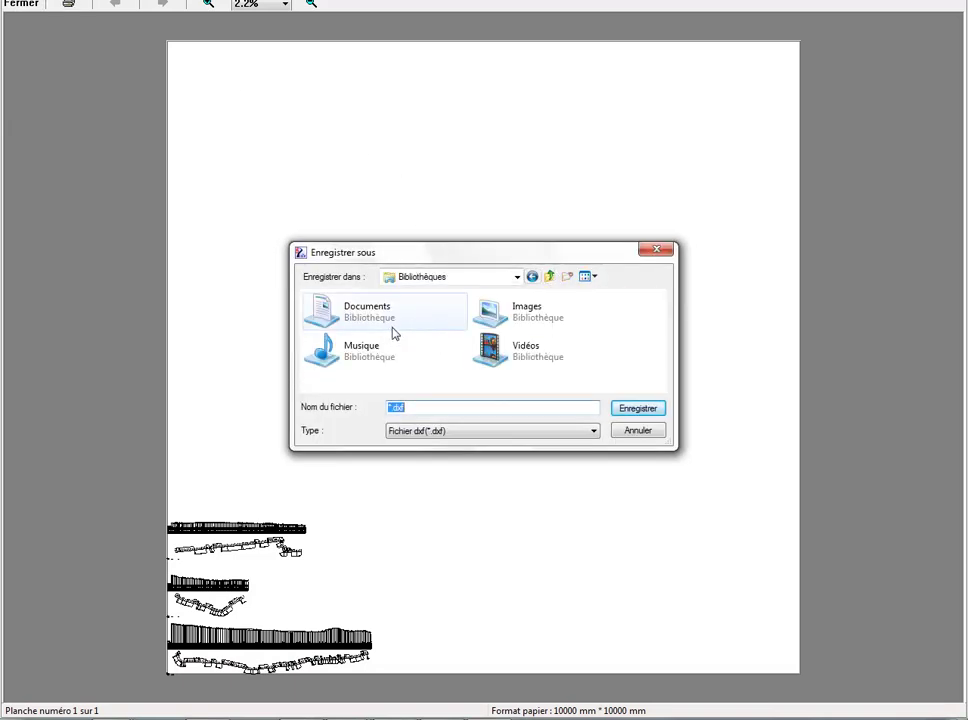
left_click(506, 279)
left_click(442, 296)
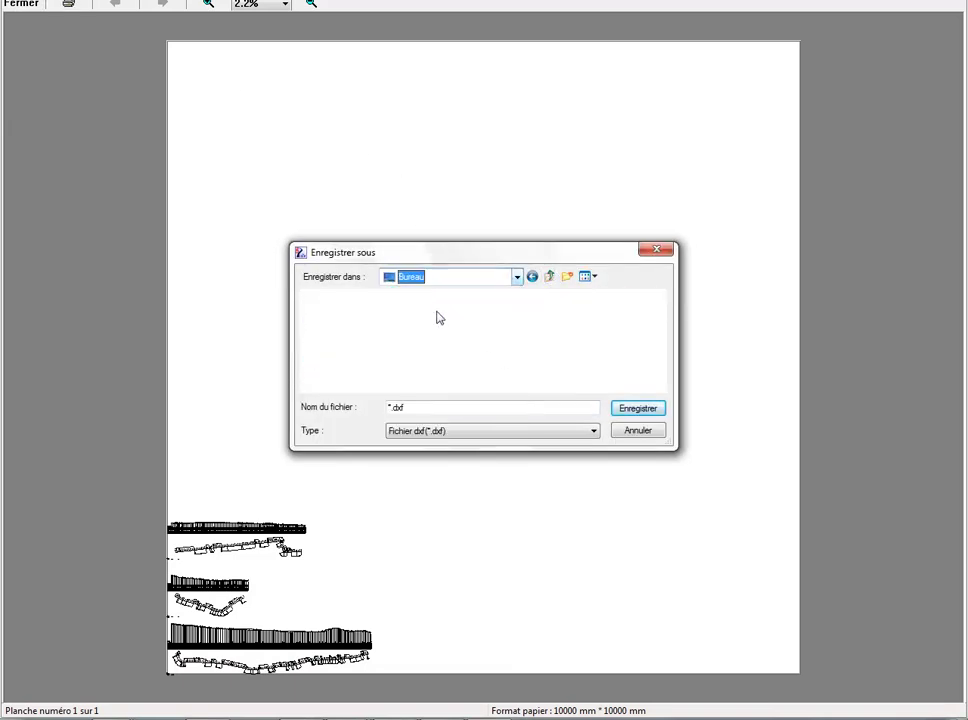
left_click(375, 357)
double_click(375, 357)
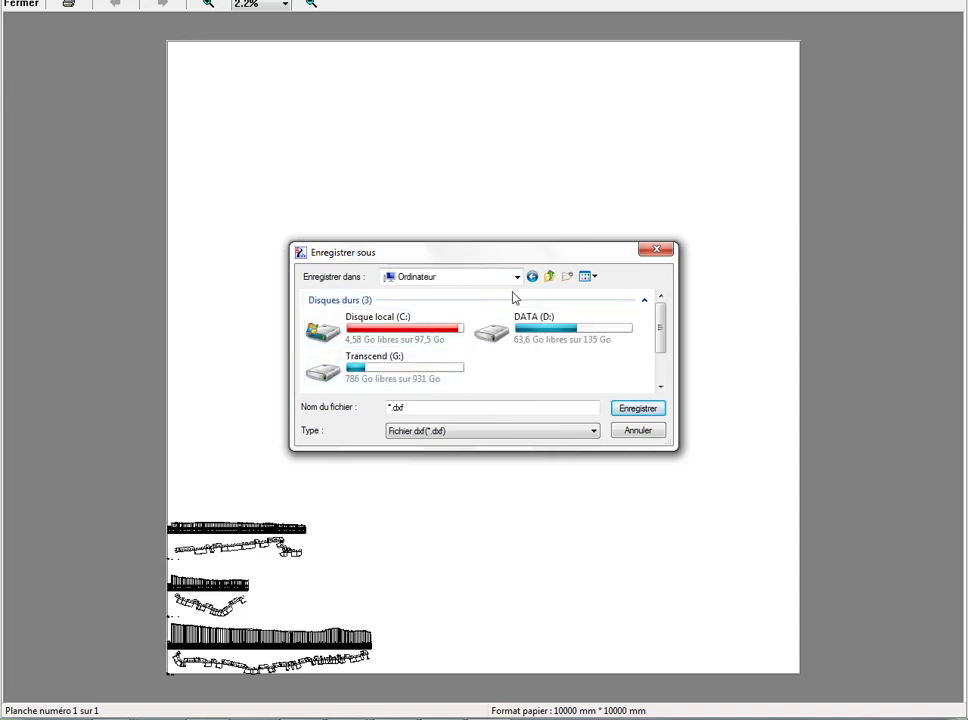
left_click(550, 277)
scroll(501, 346, "down", 3)
left_click(508, 372)
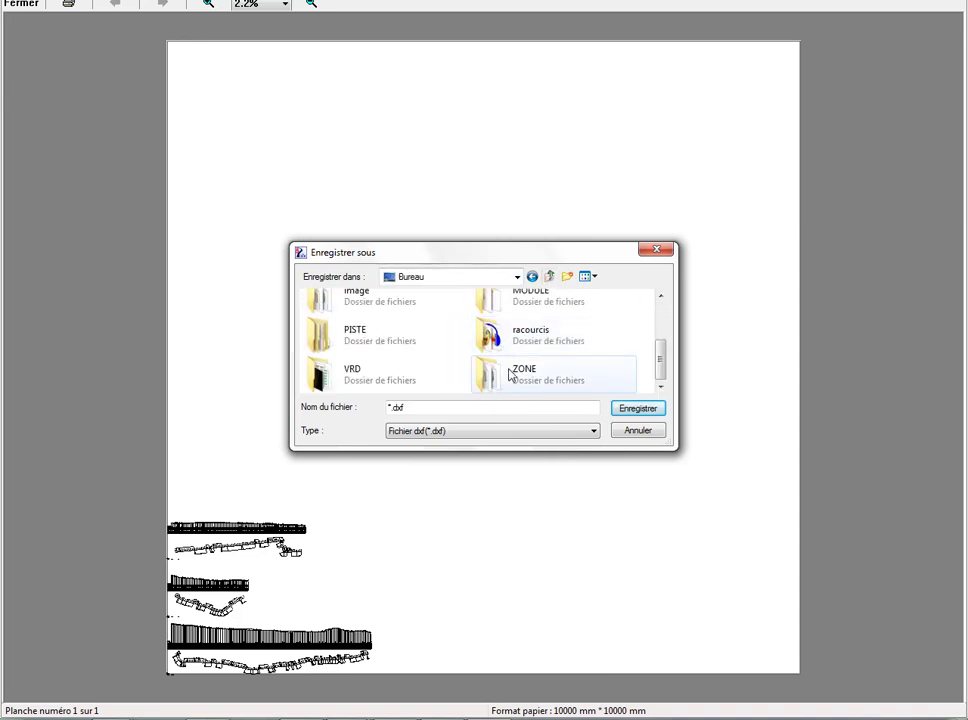
double_click(378, 345)
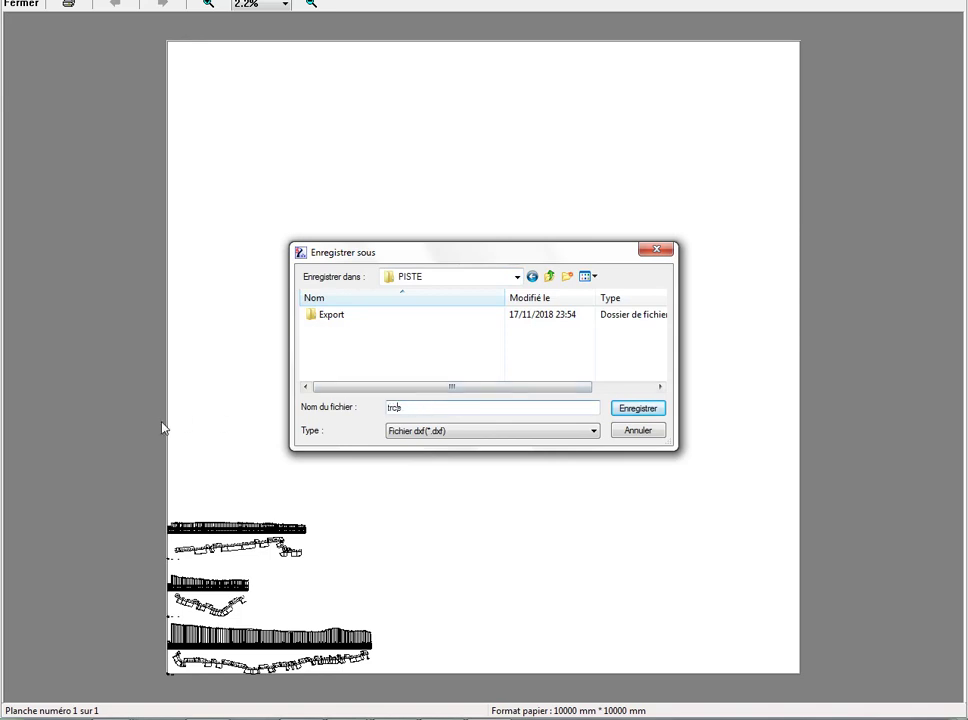
key("Return")
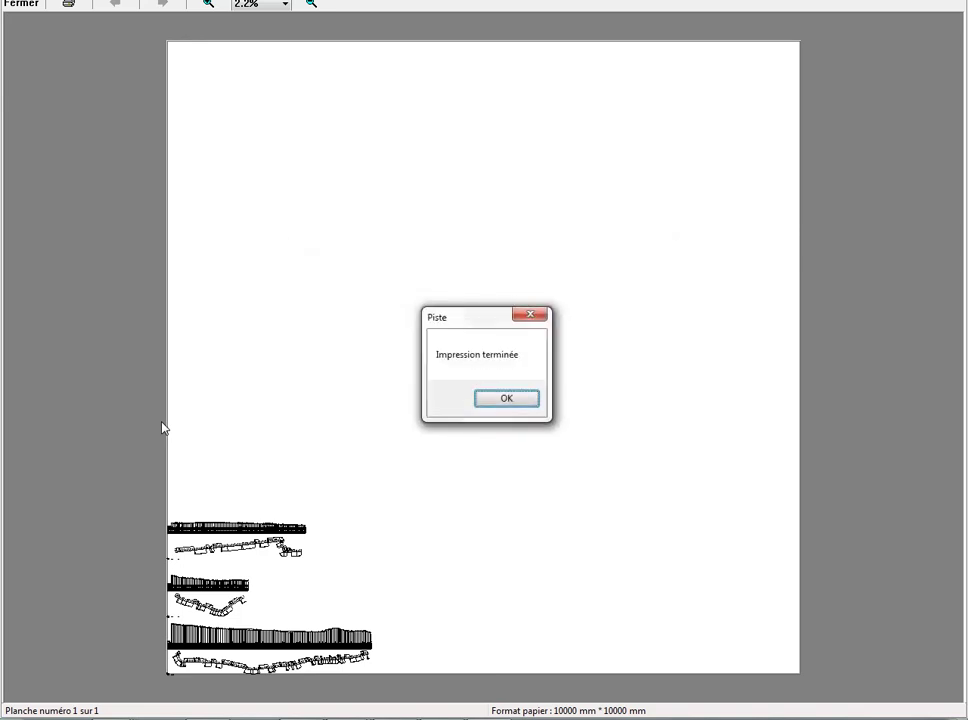
left_click(480, 400)
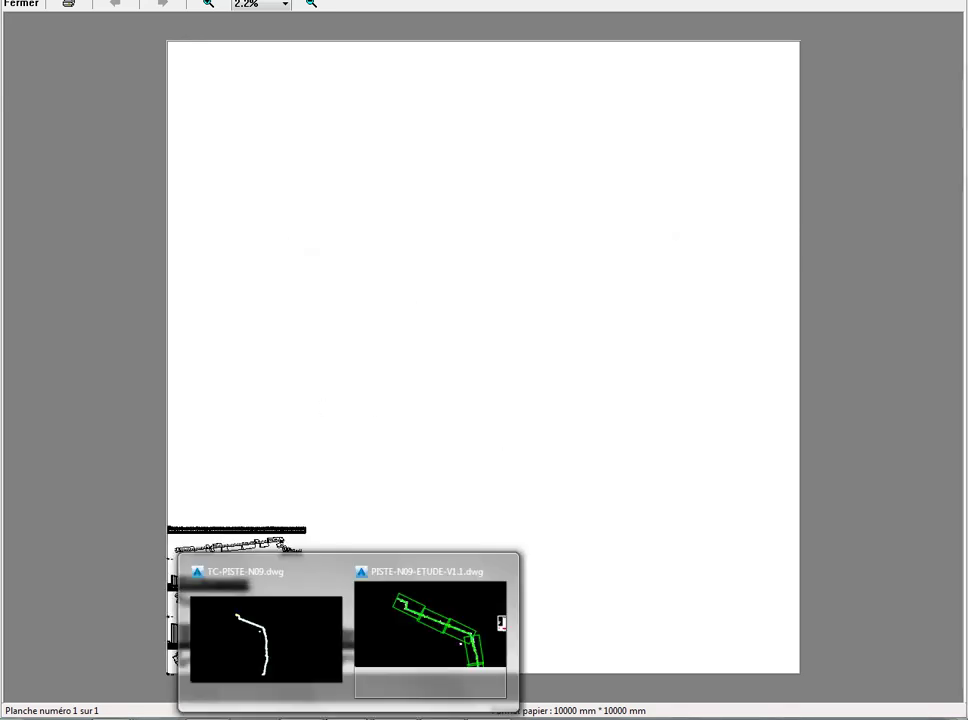
Switch to the PISTE-N09-ETUDE-V1.1 drawing in Covadis and open tarce.dxf from the PISTE folder with DXFIN.
left_click(478, 652)
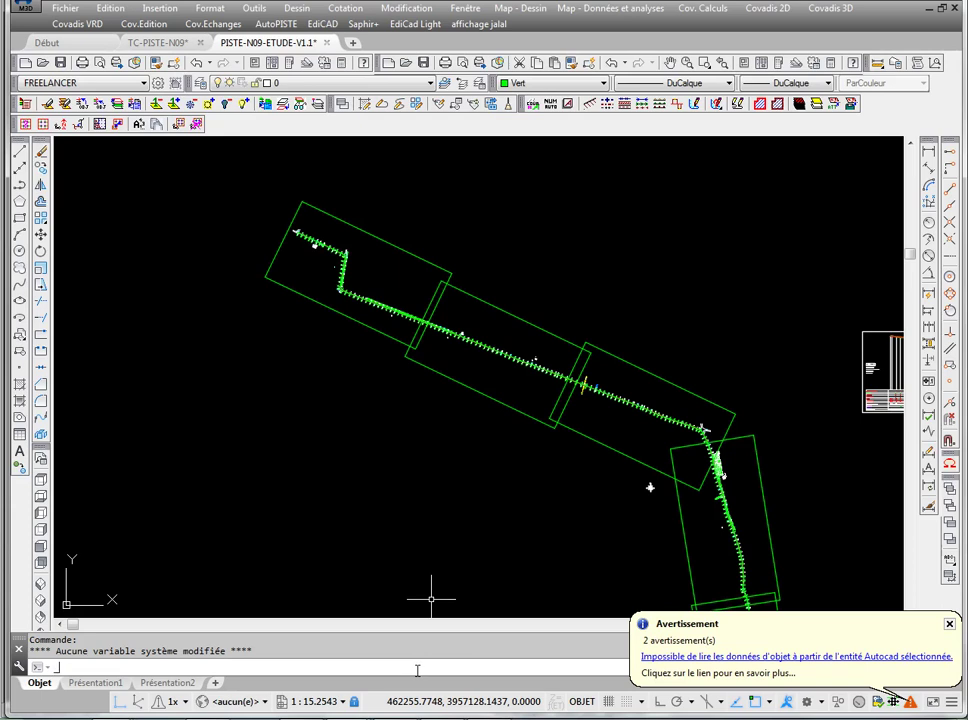
type("_DXFIN")
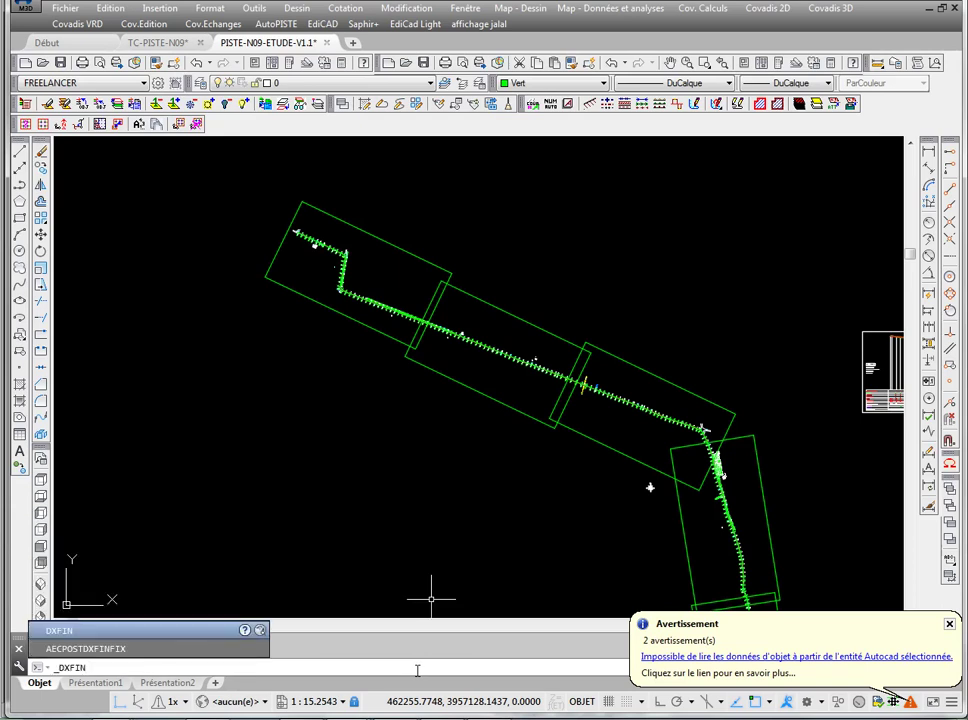
key("Return")
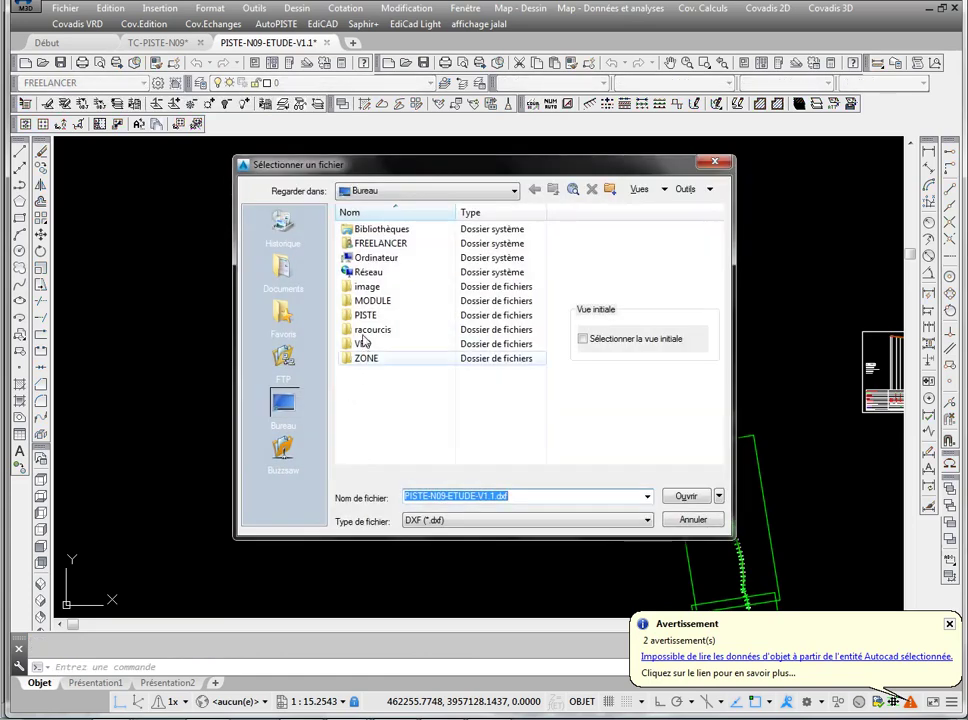
double_click(366, 315)
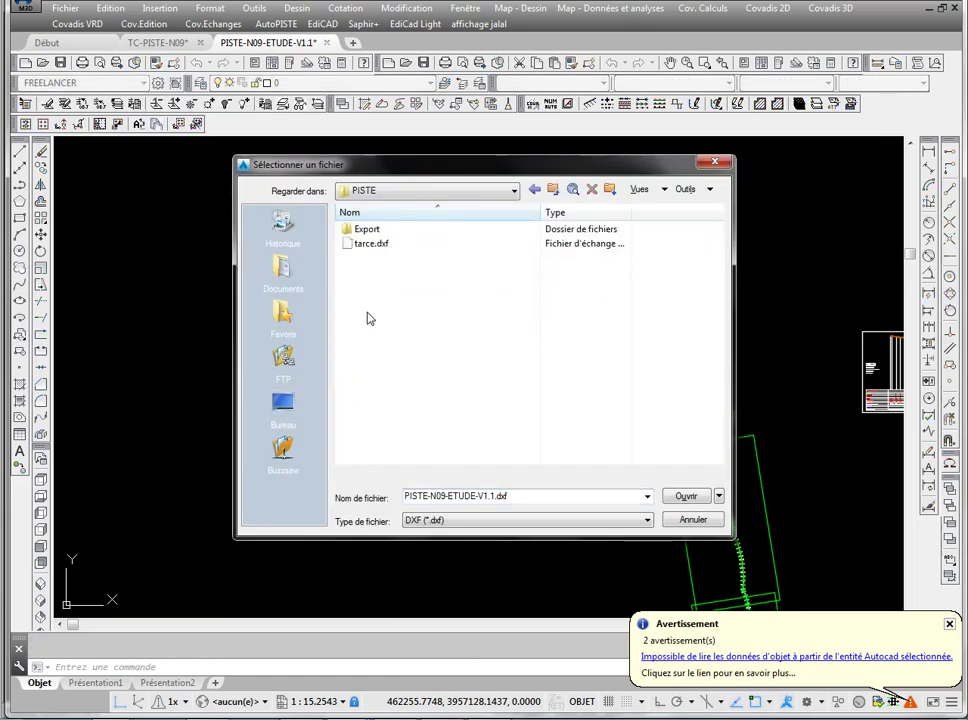
double_click(369, 245)
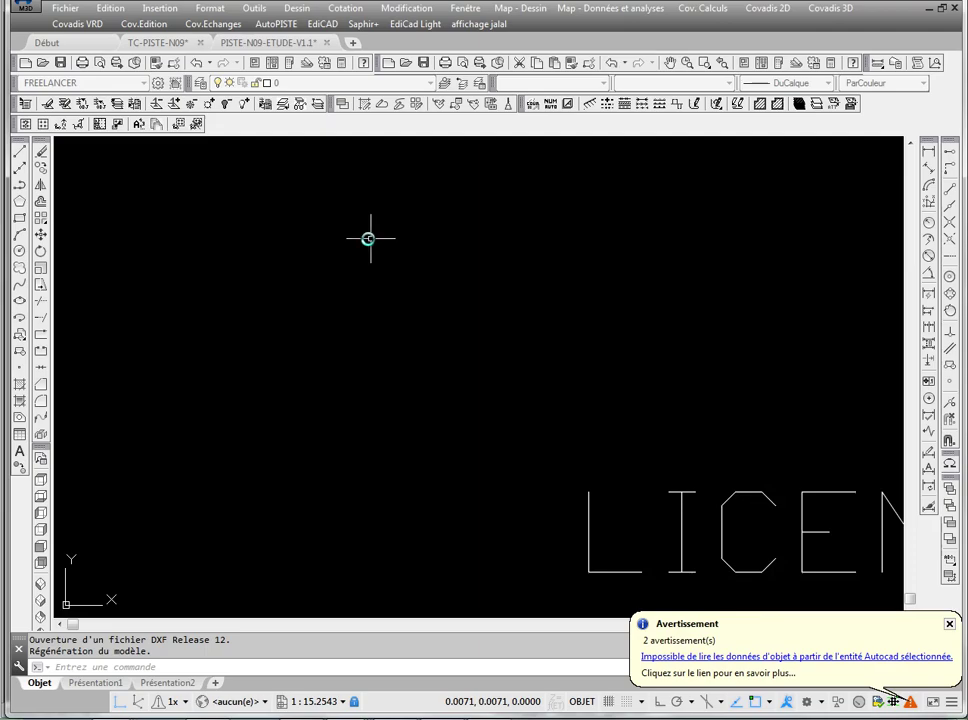
middle_click(372, 245)
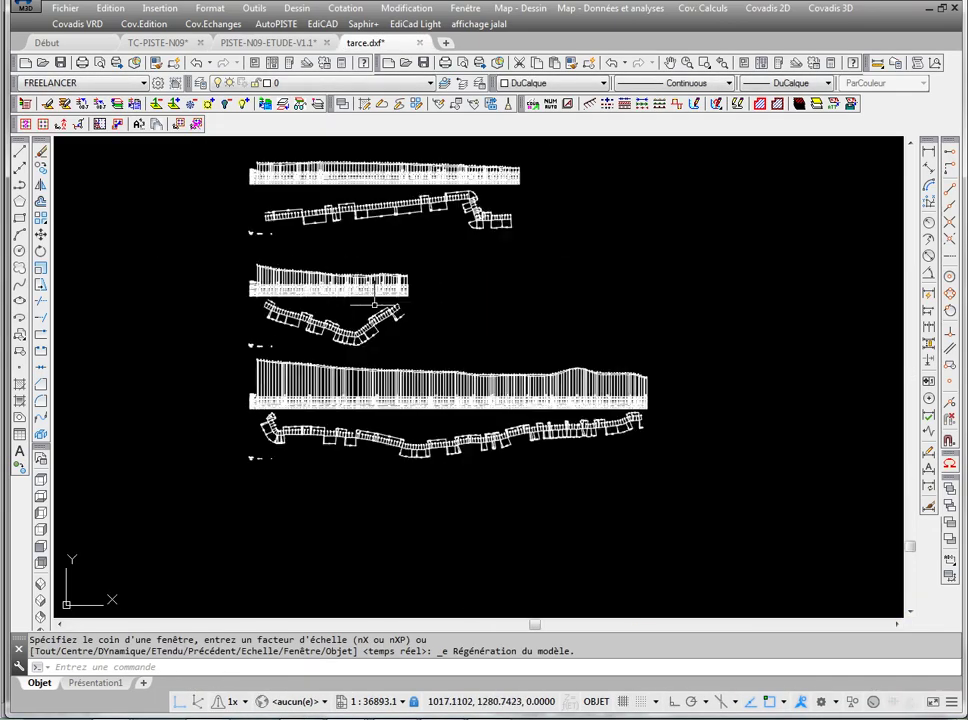
Examine the longitudinal profiles and plan layouts of the sheets in tarce.dxf.
scroll(374, 303, "up", 6)
key("Escape")
mouse_move(573, 414)
middle_mouse_down()
mouse_move(627, 349)
mouse_move(594, 295)
mouse_move(444, 320)
mouse_move(223, 335)
middle_mouse_up()
key("Escape")
scroll(444, 318, "down", 6)
scroll(391, 311, "up", 6)
scroll(426, 302, "down", 4)
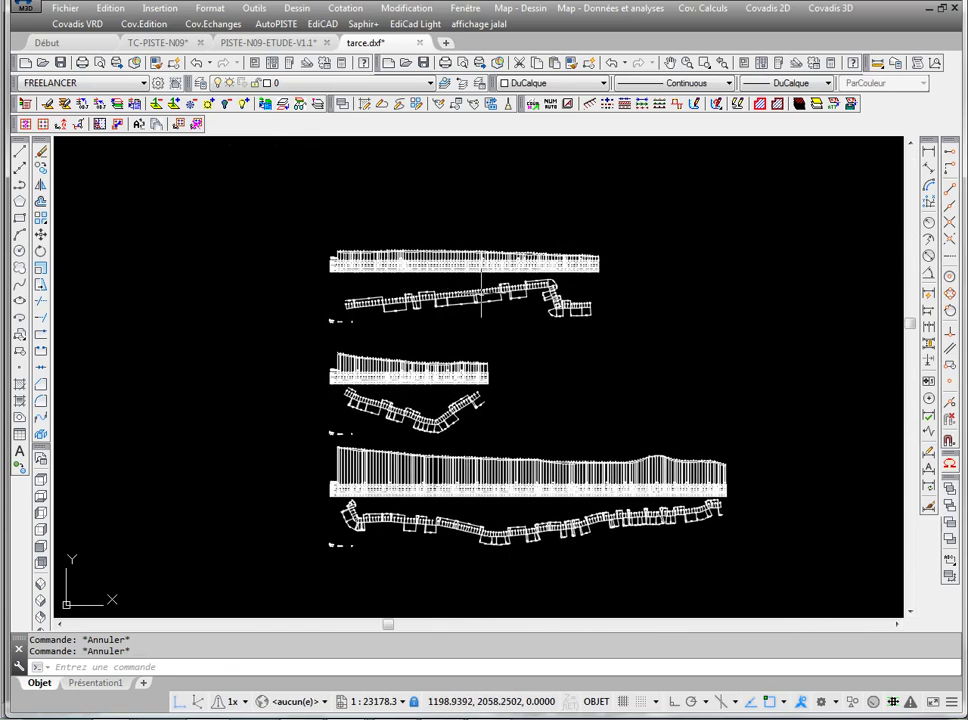
scroll(481, 293, "up", 2)
left_click(41, 234)
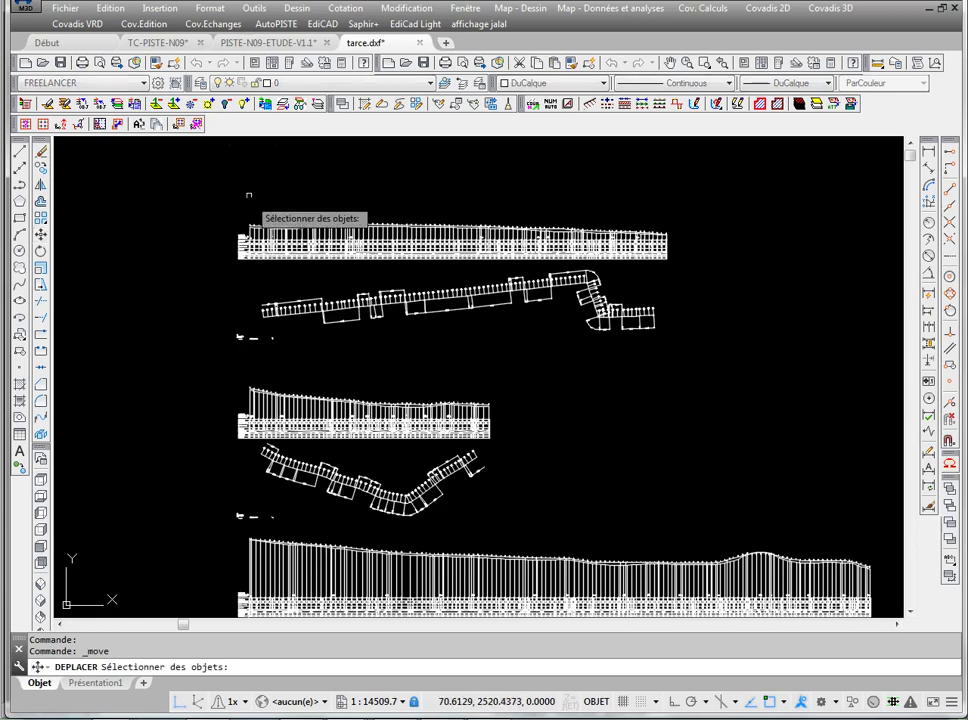
left_click(184, 174)
scroll(356, 276, "down", 6)
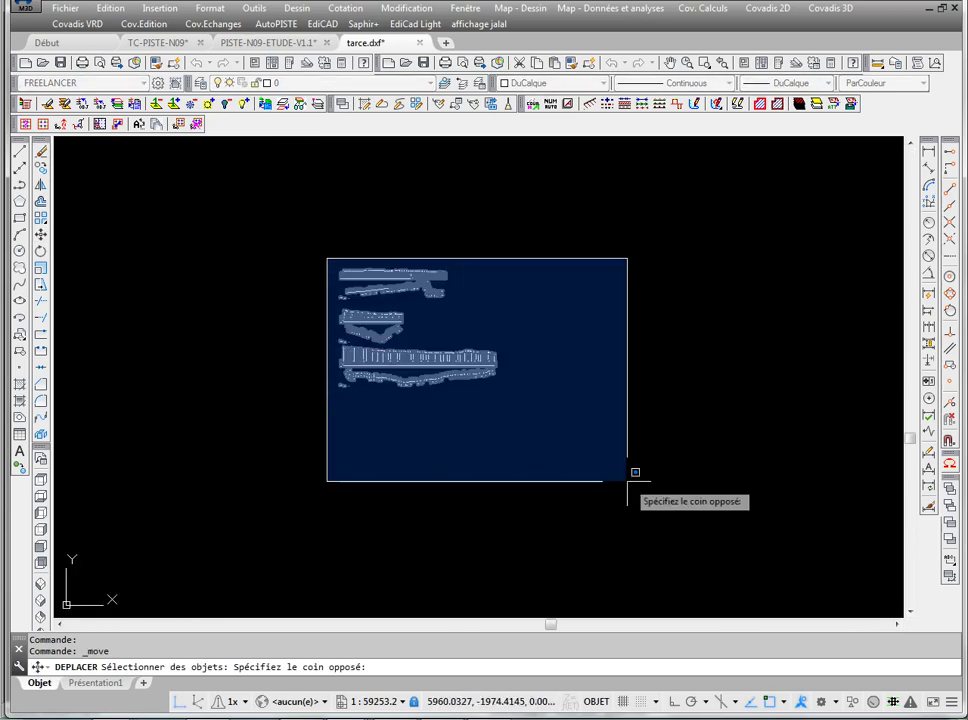
left_click(634, 471)
scroll(415, 278, "up", 8)
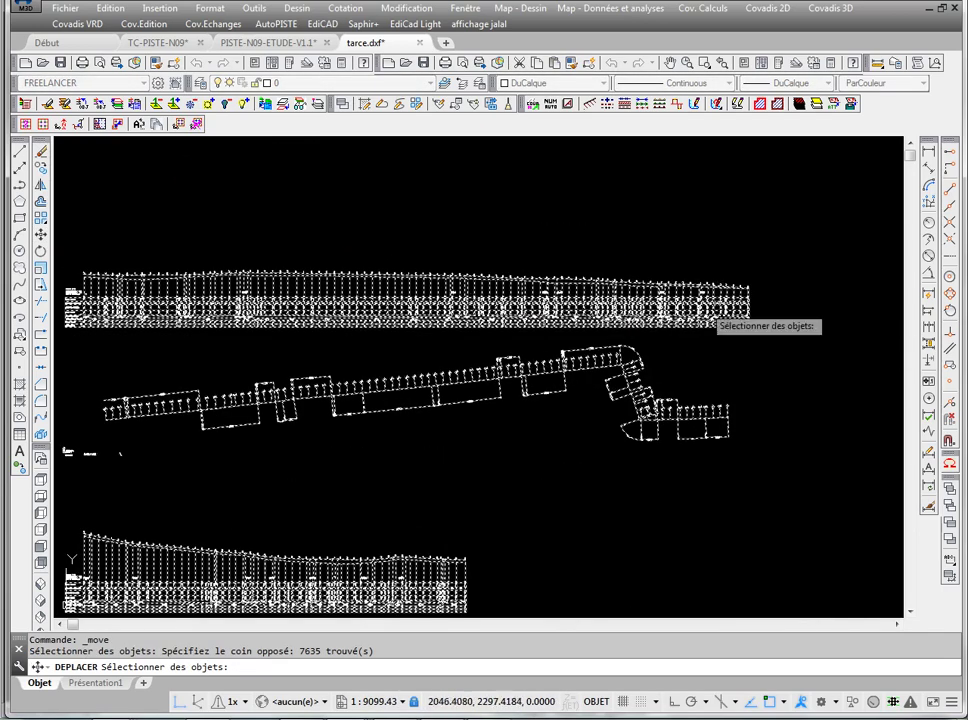
key("Escape")
scroll(782, 255, "down", 2)
Place a horizontal linear dimension above the uppermost longitudinal profile to measure its overall length.
left_click(703, 104)
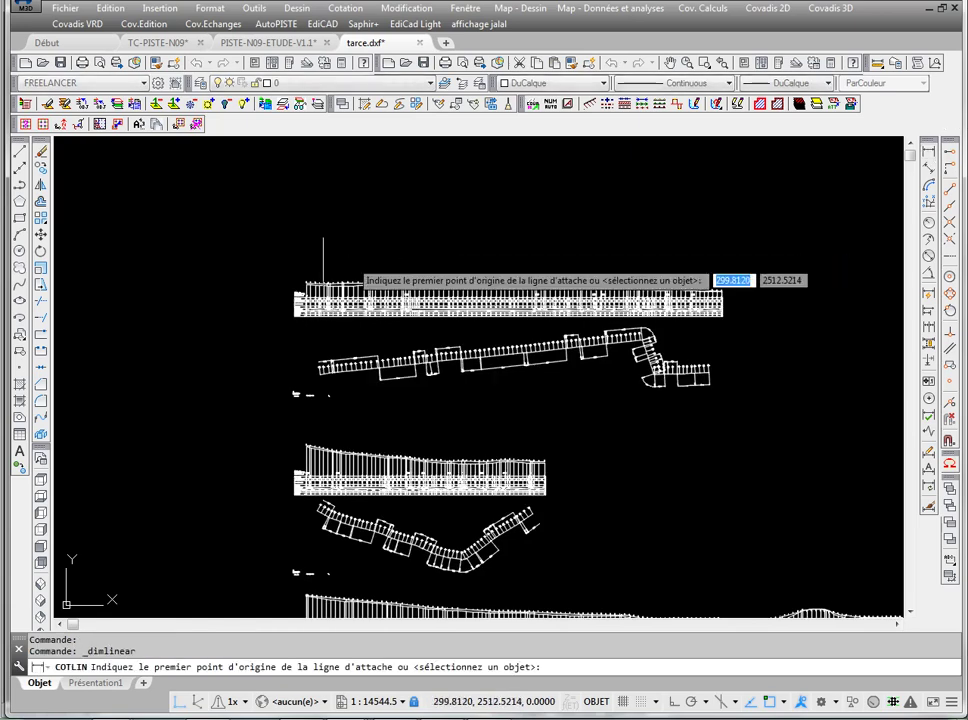
left_click(280, 262)
left_click(720, 254)
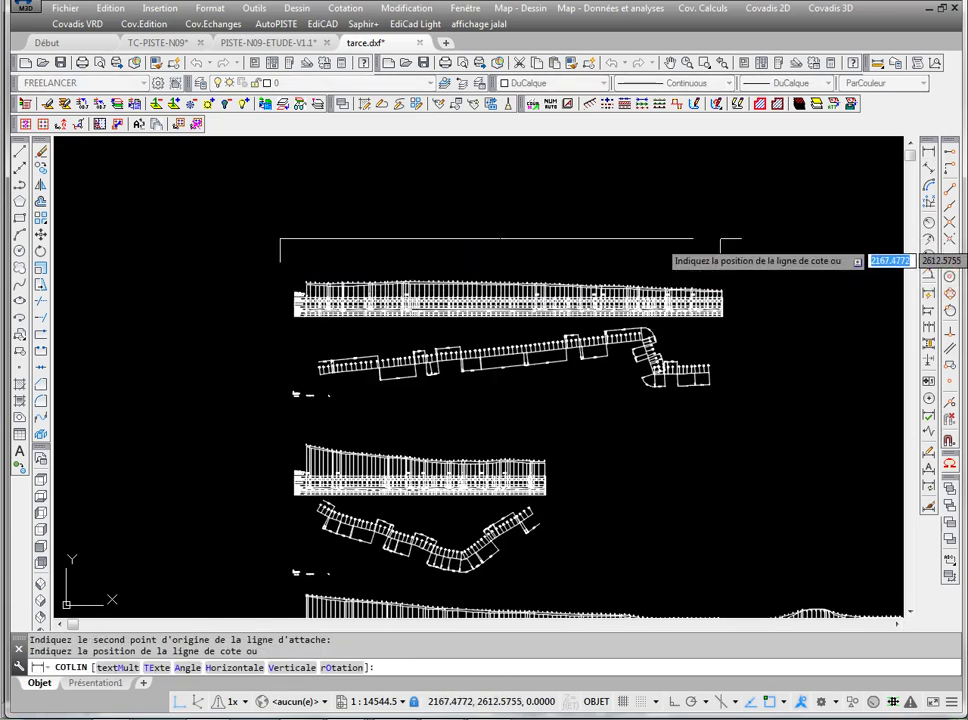
left_click(660, 241)
scroll(505, 222, "up", 14)
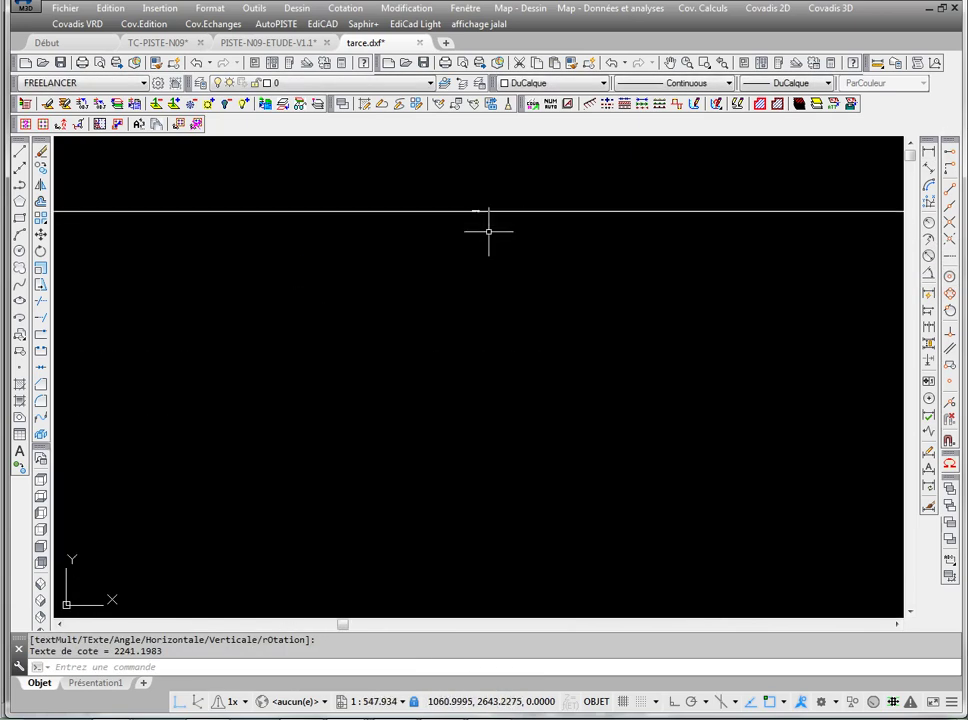
scroll(480, 205, "up", 10)
scroll(478, 198, "down", 6)
key("Escape")
Delete the linear dimension above the uppermost profile.
left_click(466, 191)
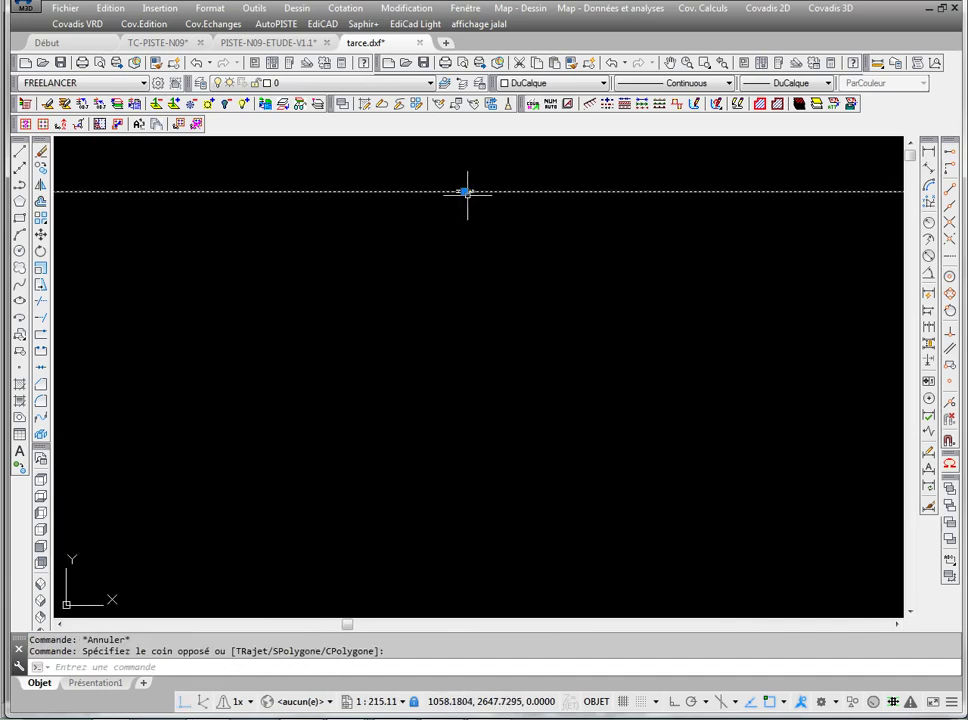
middle_click_drag(466, 191, 443, 270)
key("Delete")
scroll(444, 272, "down", 20)
key("Escape")
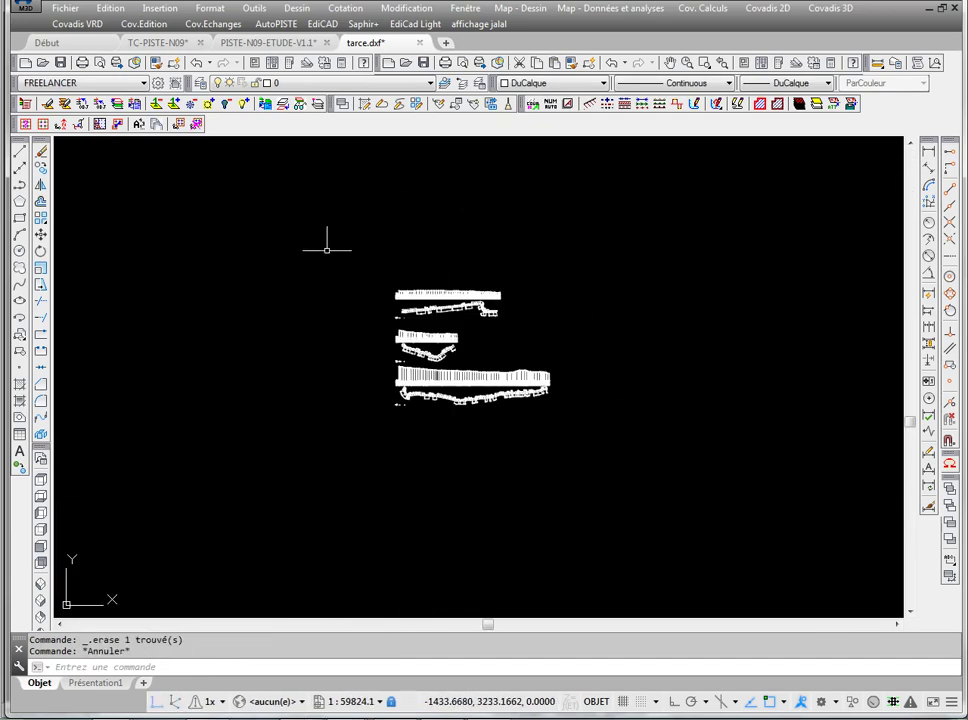
Close tarce.dxf without saving the changes, return to Piste and close the print preview.
left_click(420, 42)
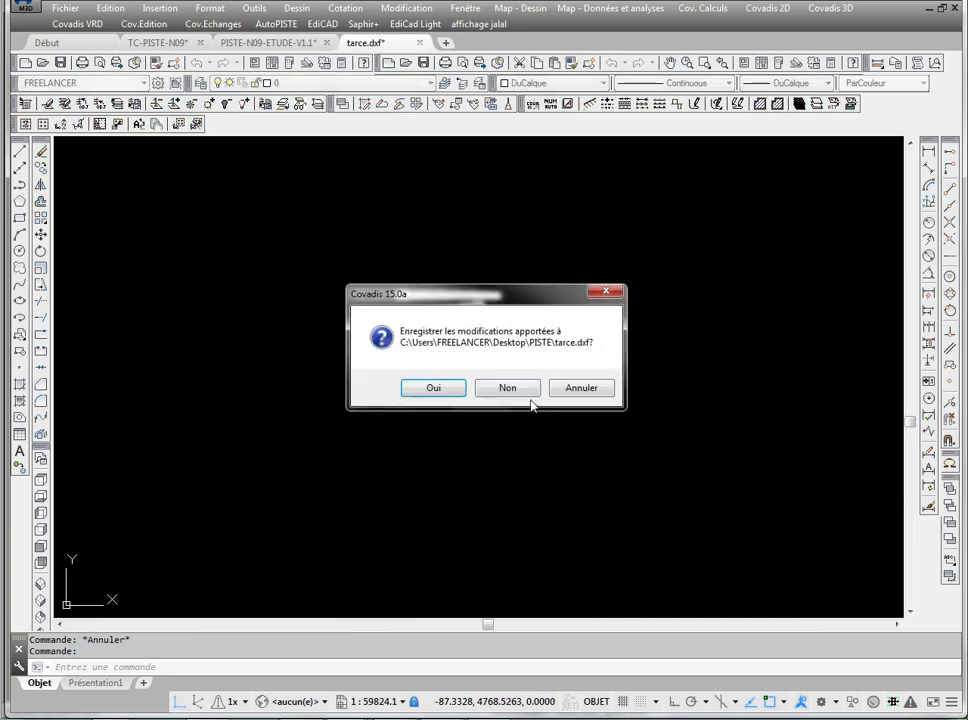
left_click(508, 388)
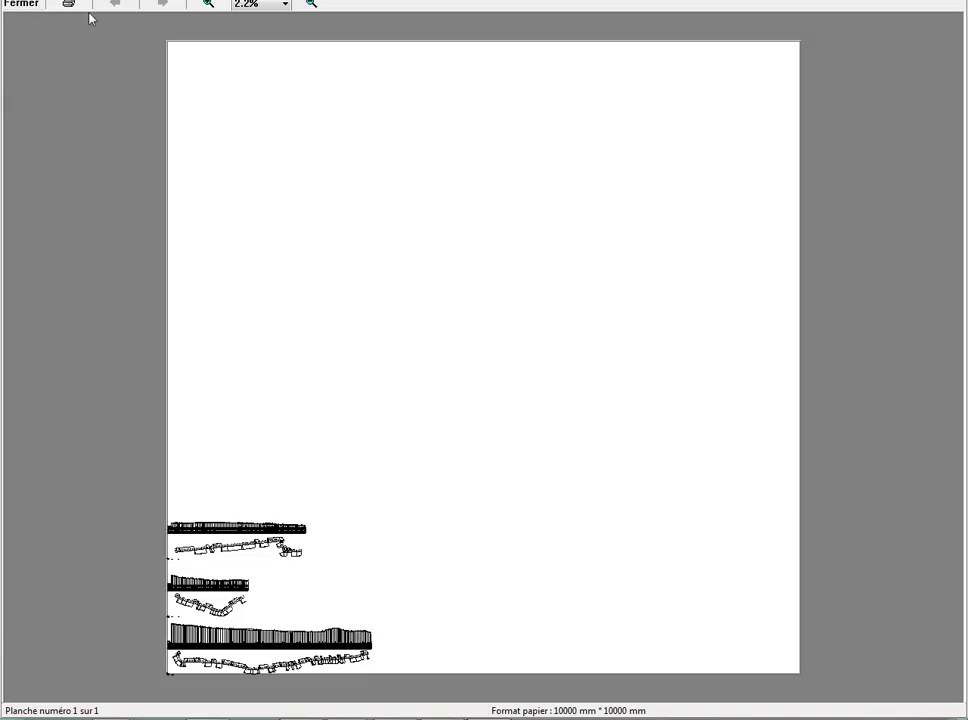
left_click(30, 5)
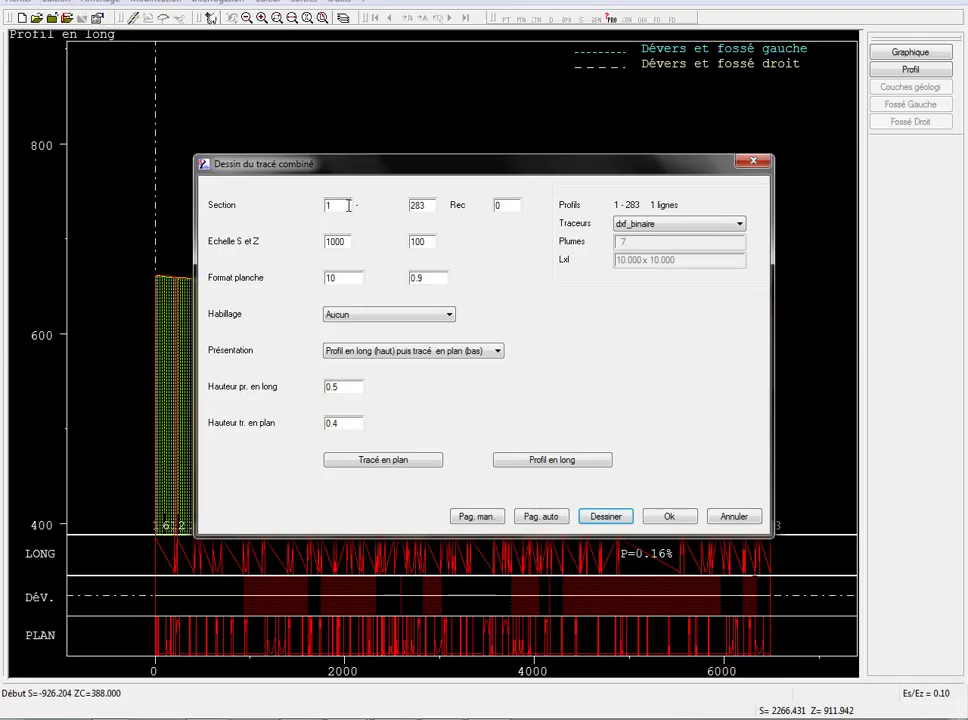
Set the sheet format length of the combined drawing to 1.2.
left_click(416, 205)
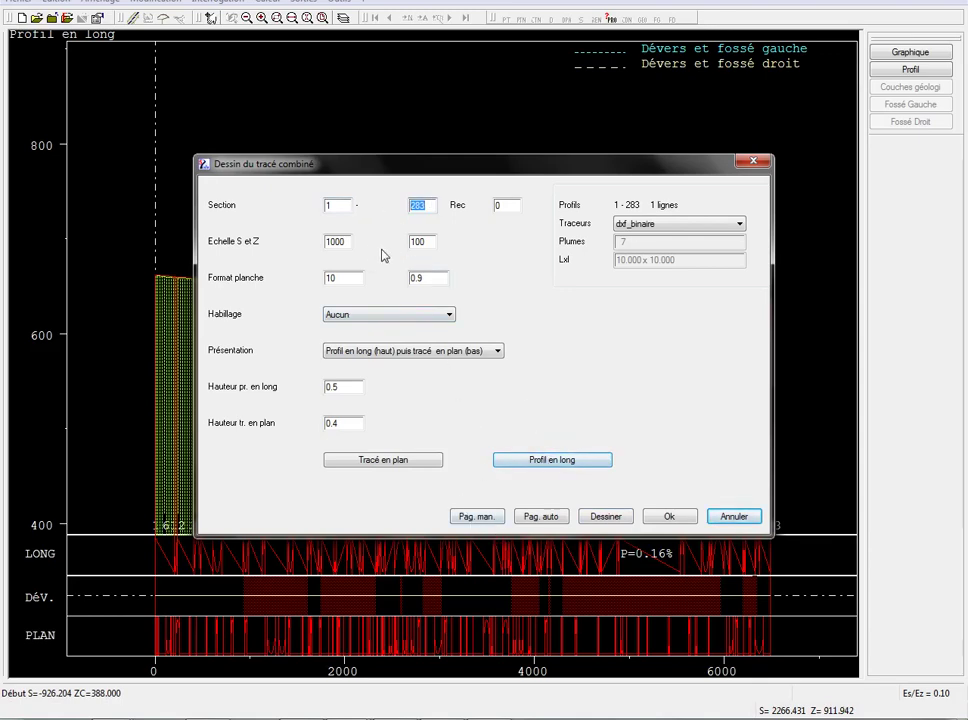
left_click(330, 279)
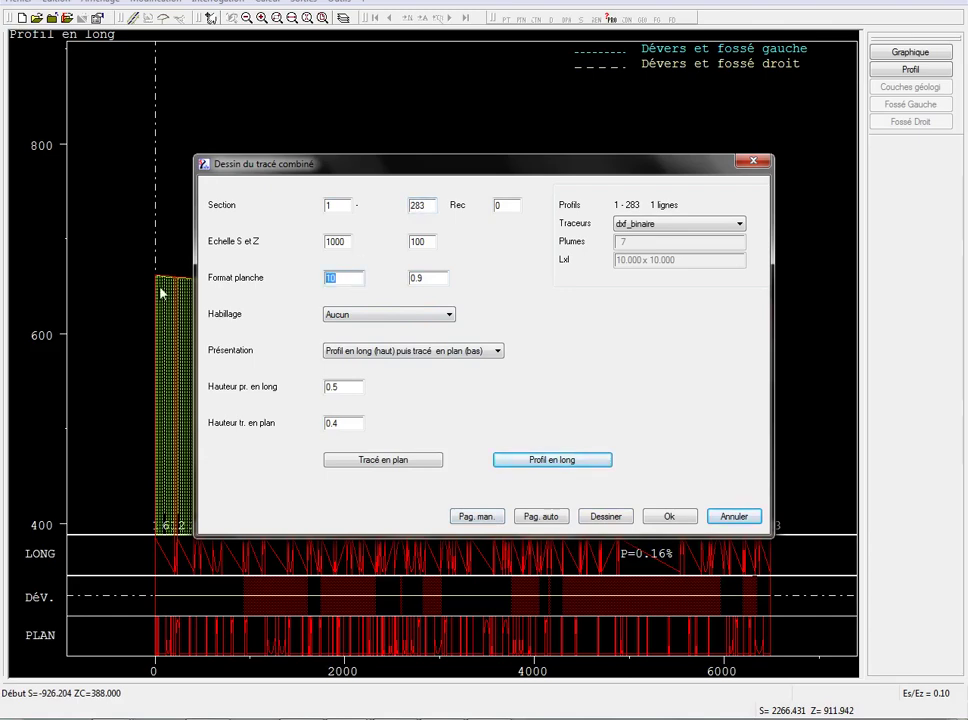
left_click(426, 277)
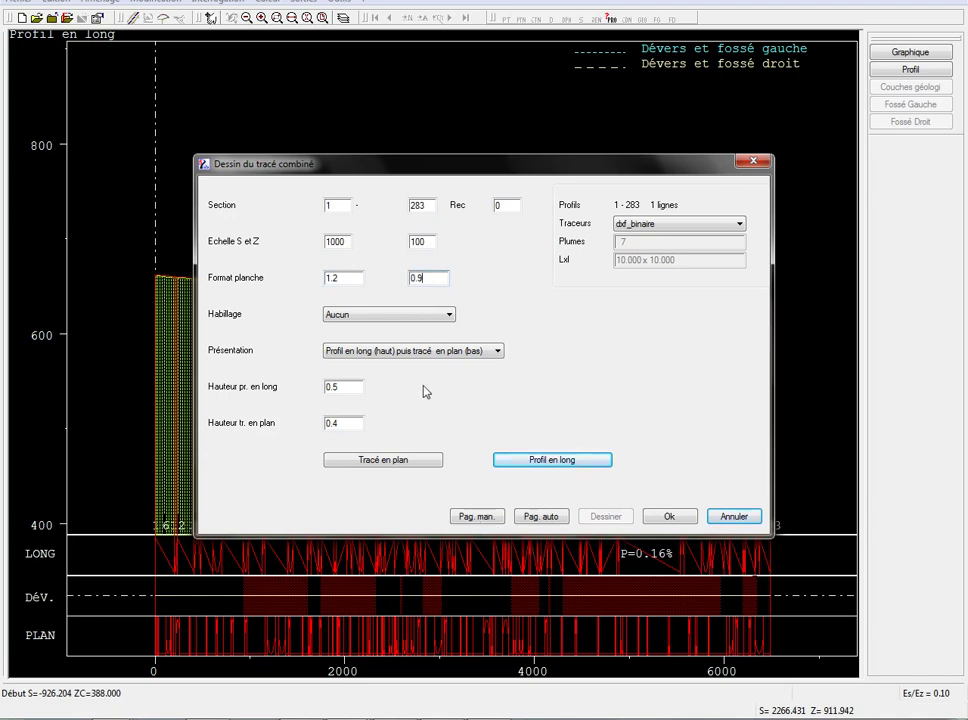
double_click(354, 281)
Repaginate the combined drawing automatically, keep the proposed comparison plane, and draw the resulting sheets.
left_click(476, 517)
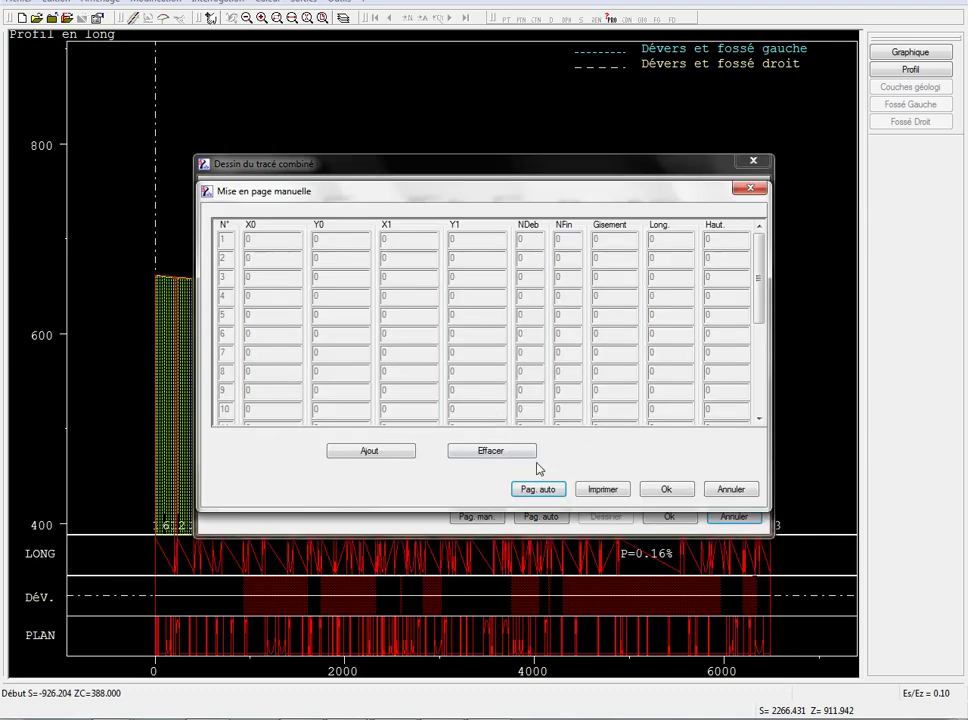
left_click(728, 489)
left_click(545, 516)
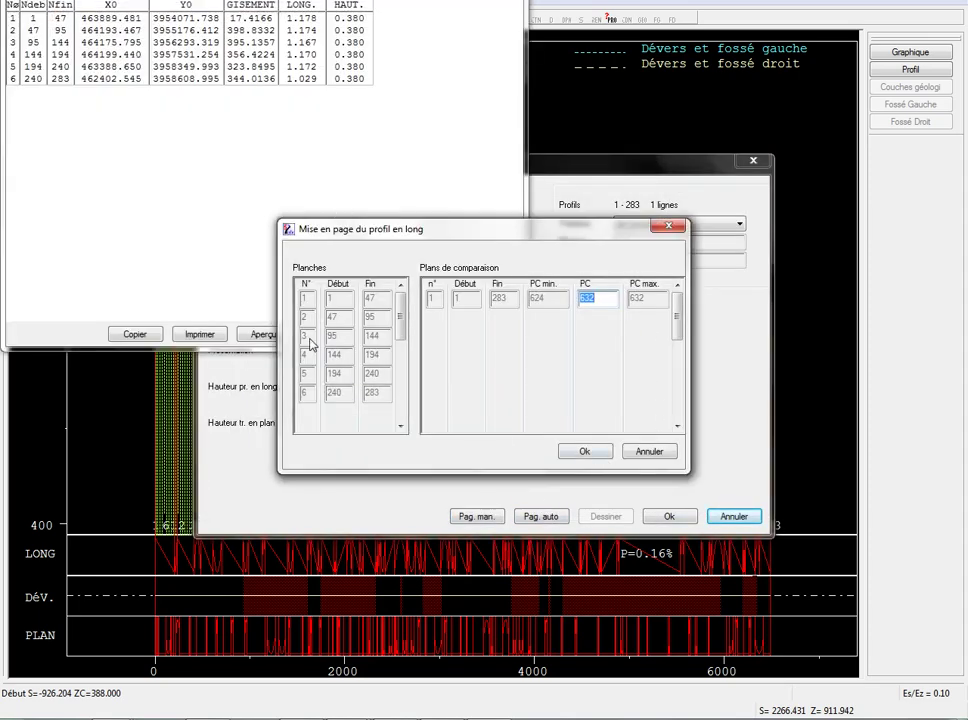
left_click(580, 452)
left_click(392, 334)
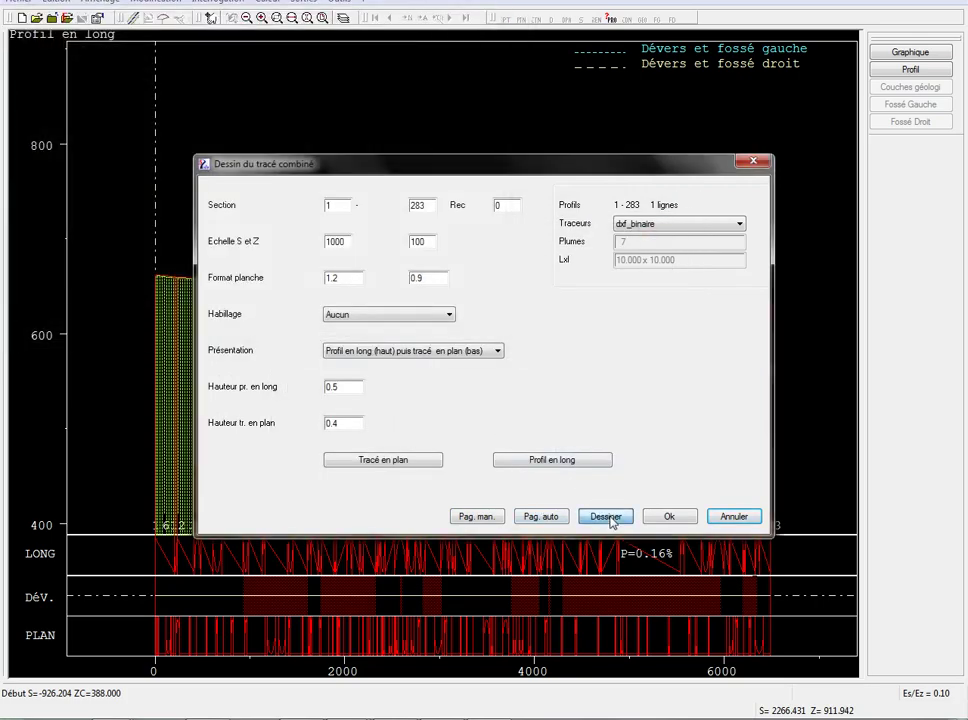
left_click(606, 517)
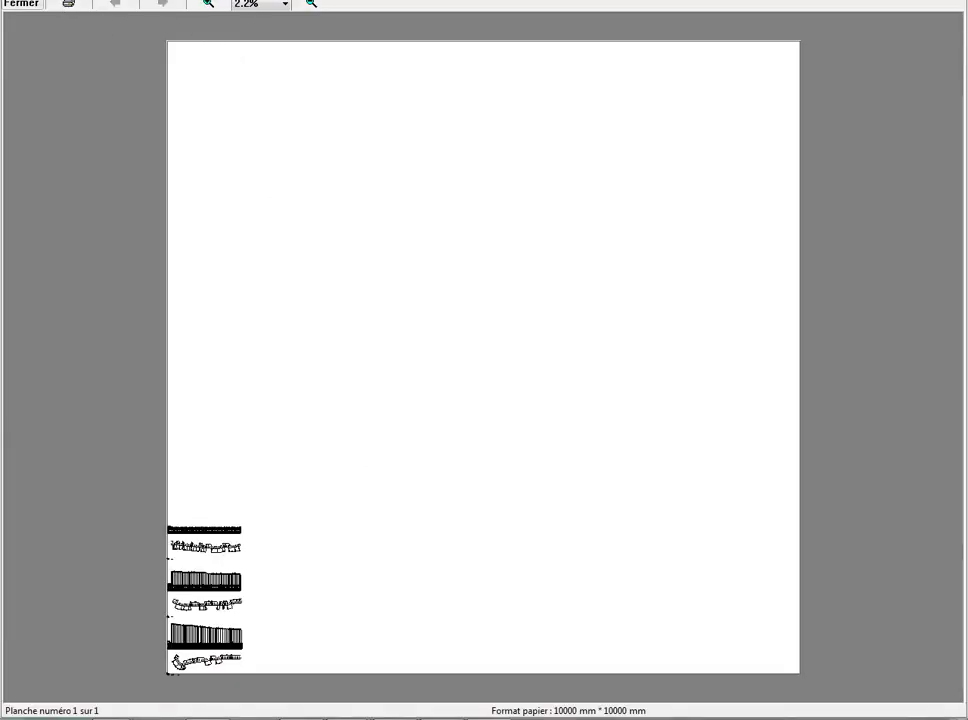
Export the drawn combined sheets from the preview to tarce.dxf, replacing the existing file.
left_click(501, 633)
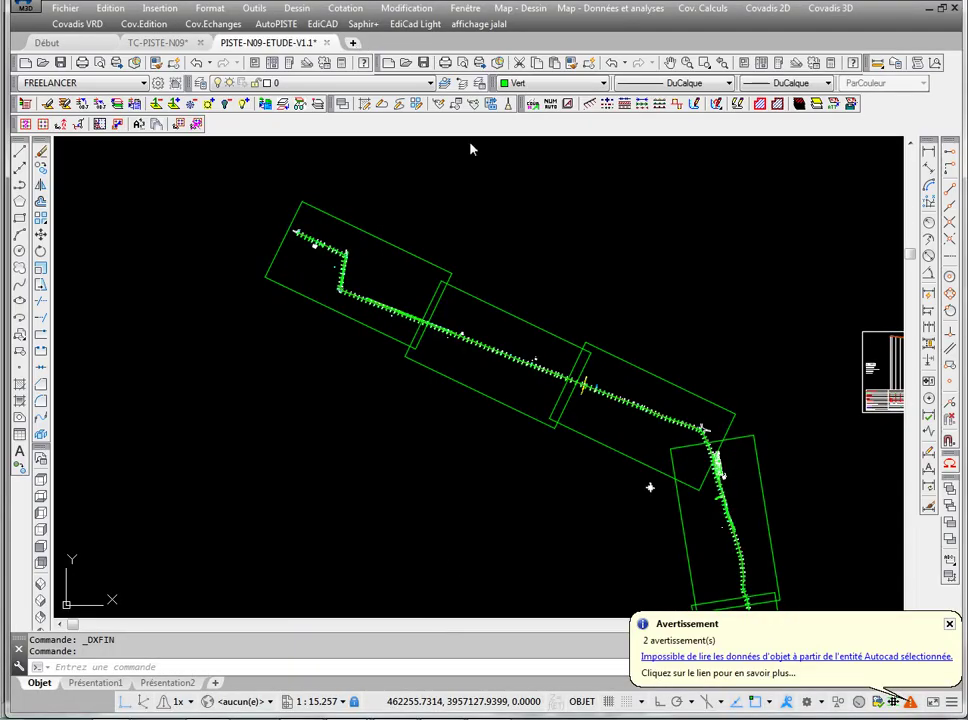
left_click(374, 335)
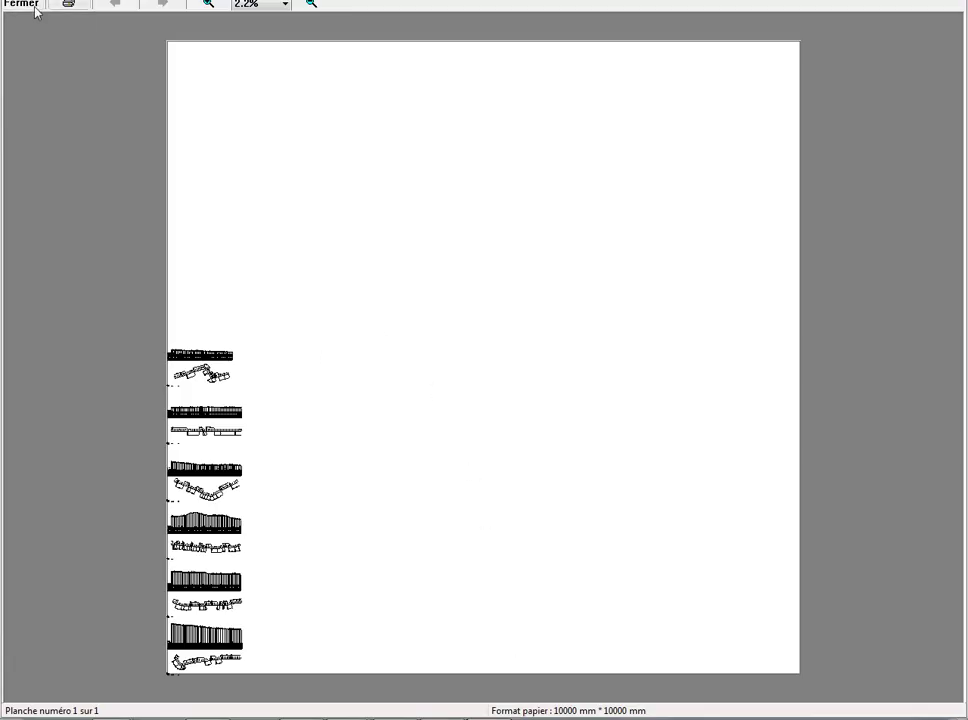
left_click(84, 6)
double_click(318, 329)
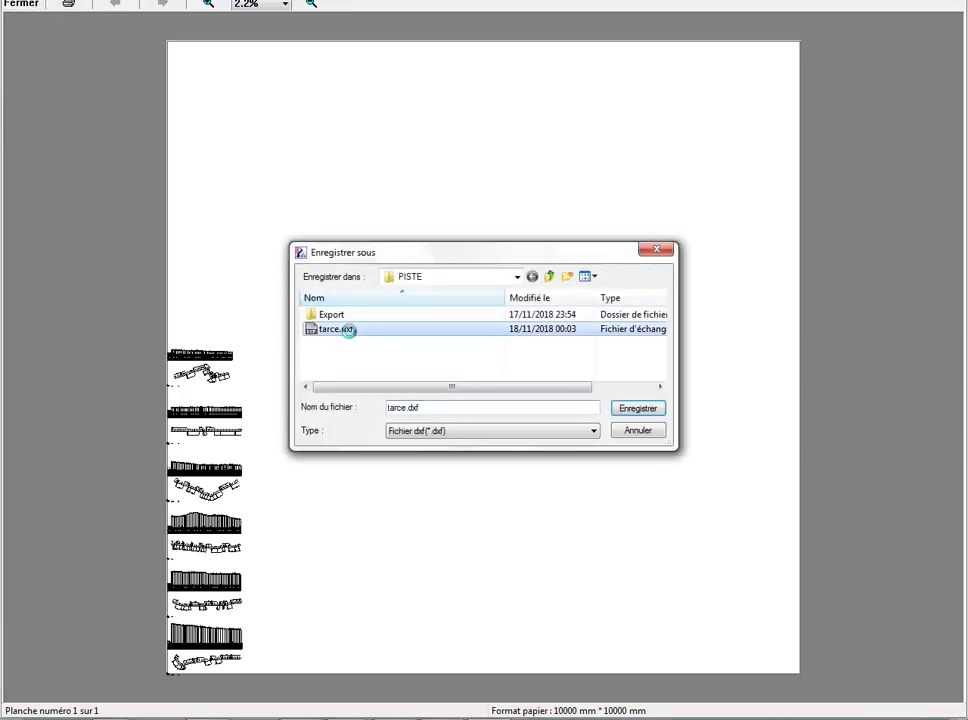
left_click(535, 360)
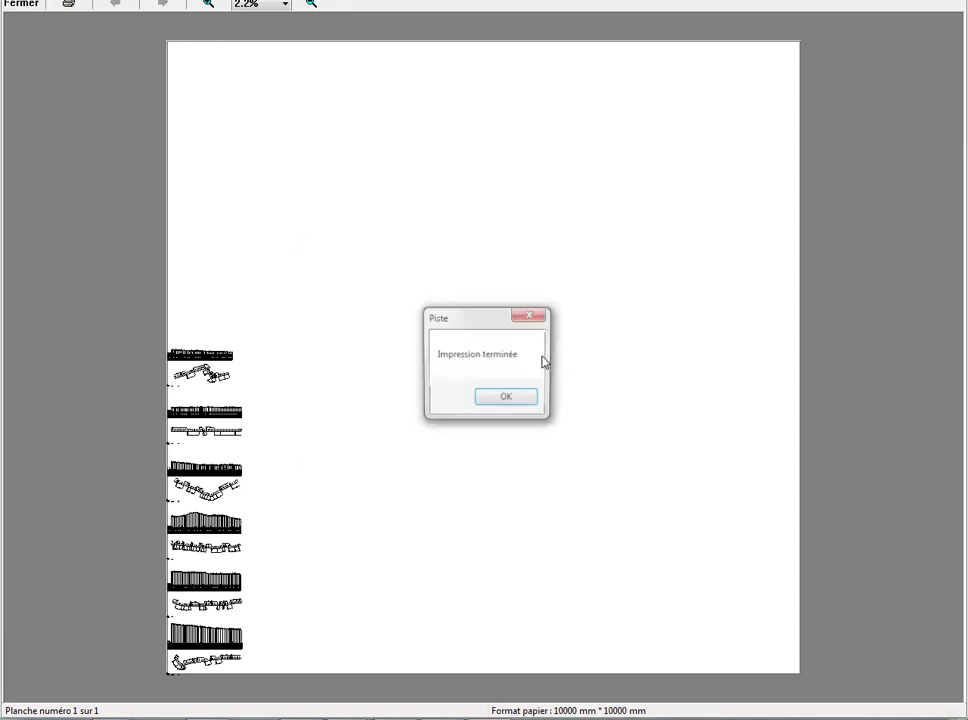
left_click(508, 401)
Switch to Covadis and load tarce.dxf with the CHARGDXF command.
mouse_move(385, 704)
left_click(421, 653)
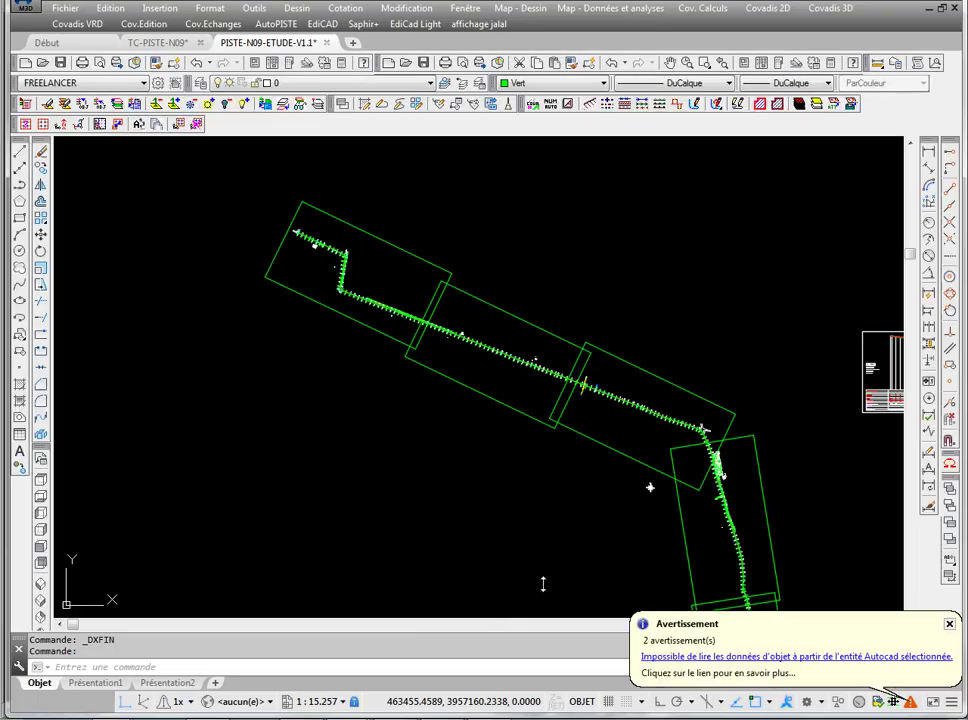
type("CHARGDXF")
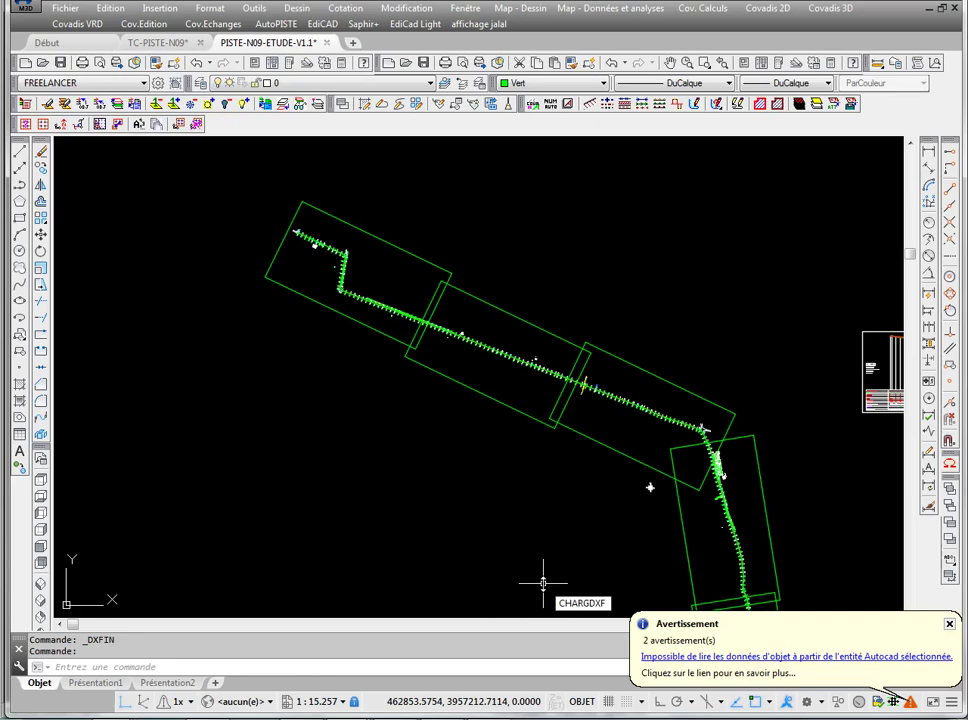
key("Return")
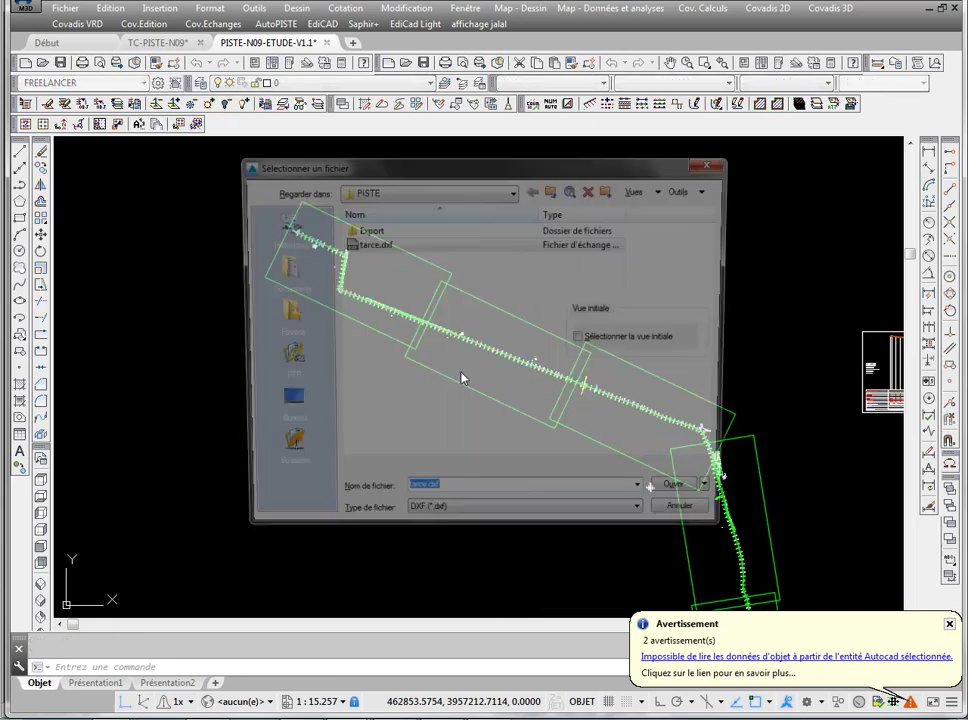
double_click(372, 244)
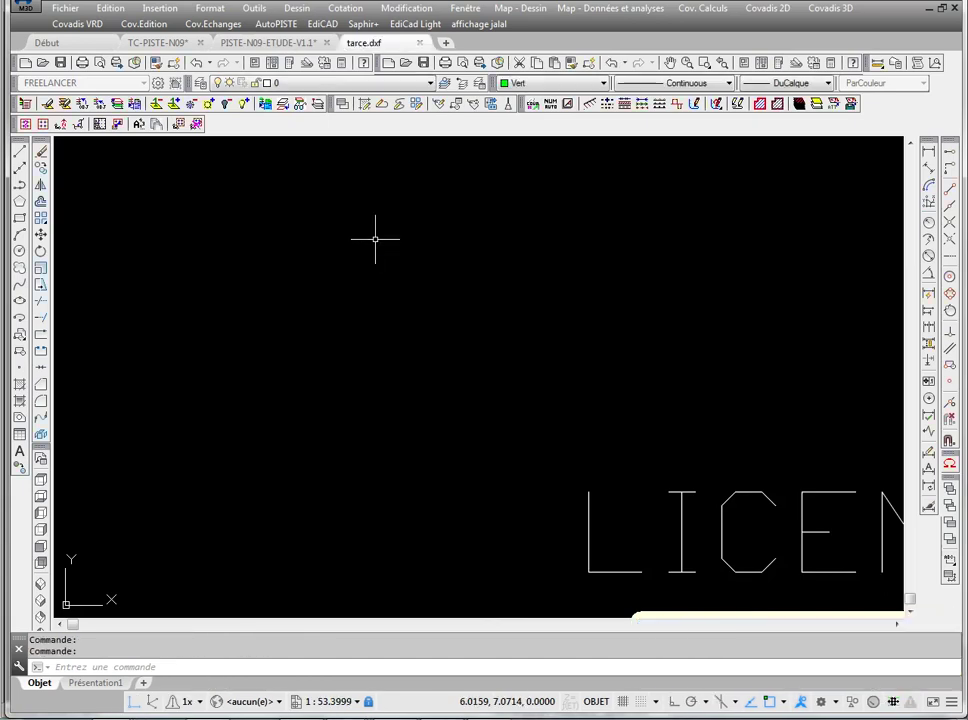
scroll(357, 324, "down", 10)
scroll(361, 283, "up", 8)
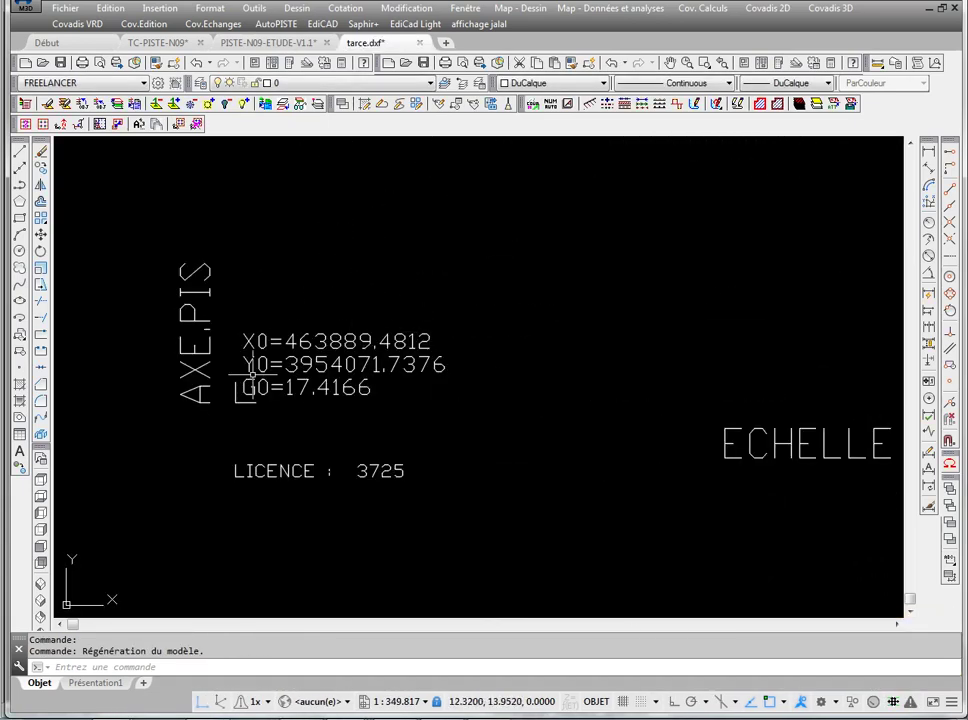
scroll(326, 372, "down", 12)
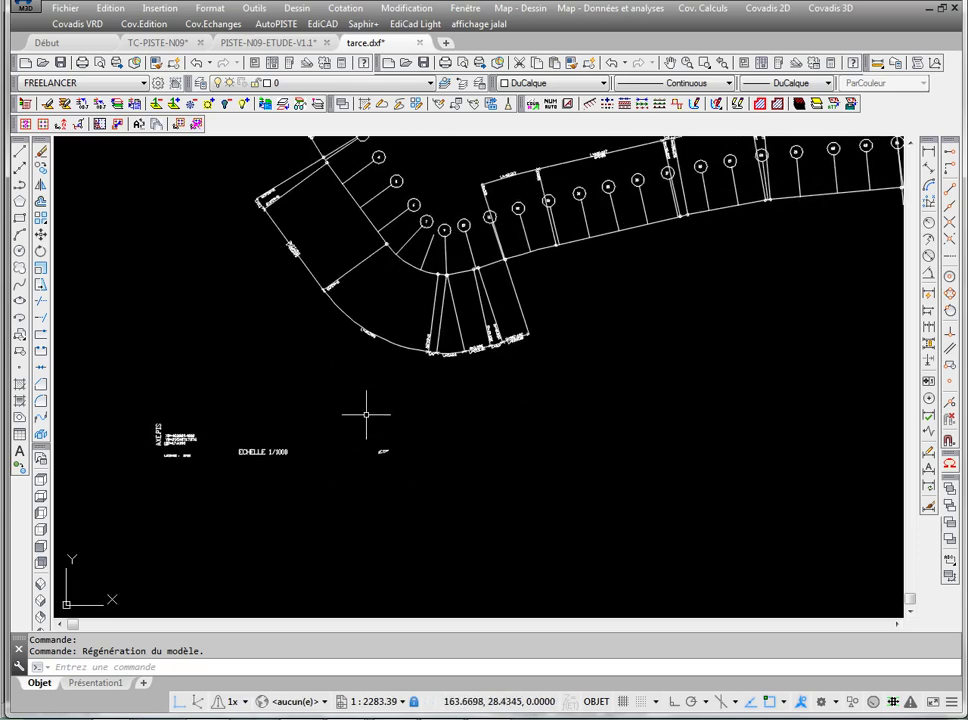
scroll(652, 198, "down", 6)
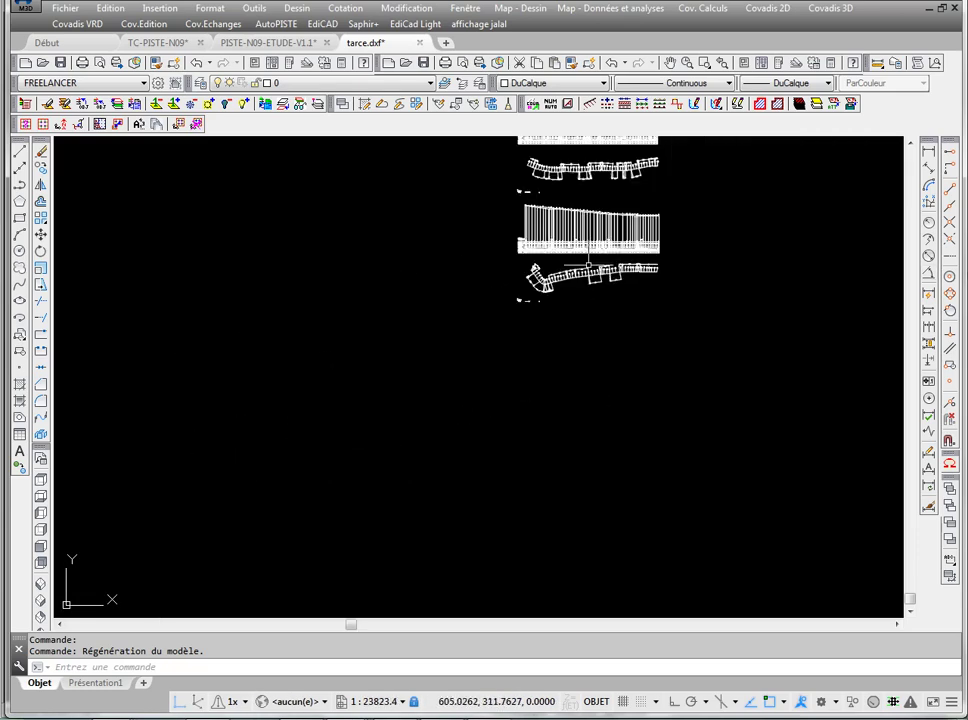
left_click(41, 234)
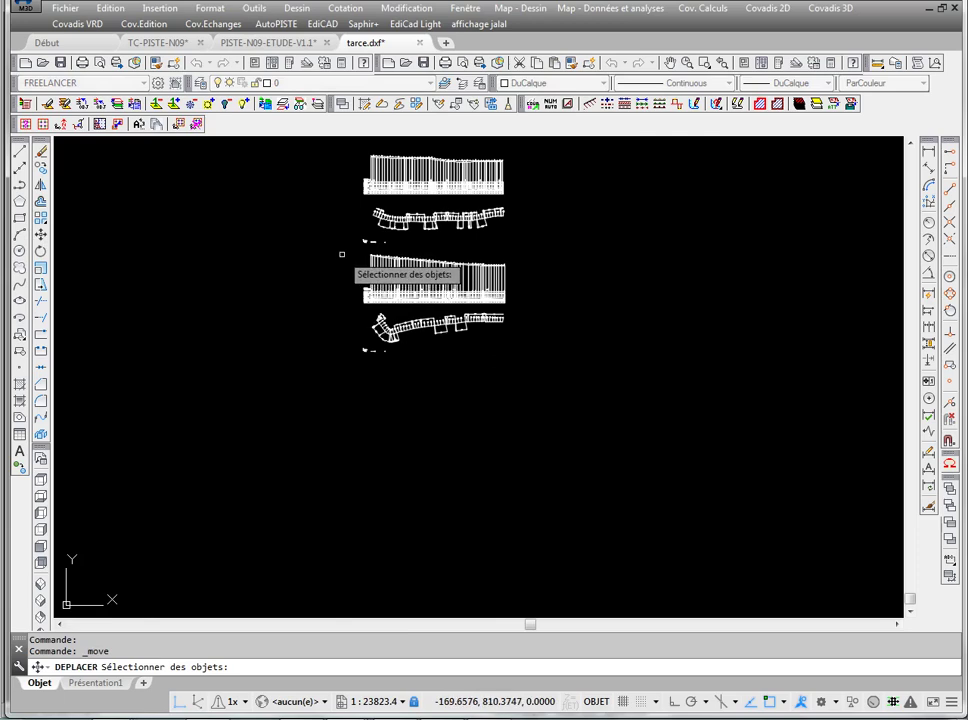
left_click(341, 249)
left_click(622, 432)
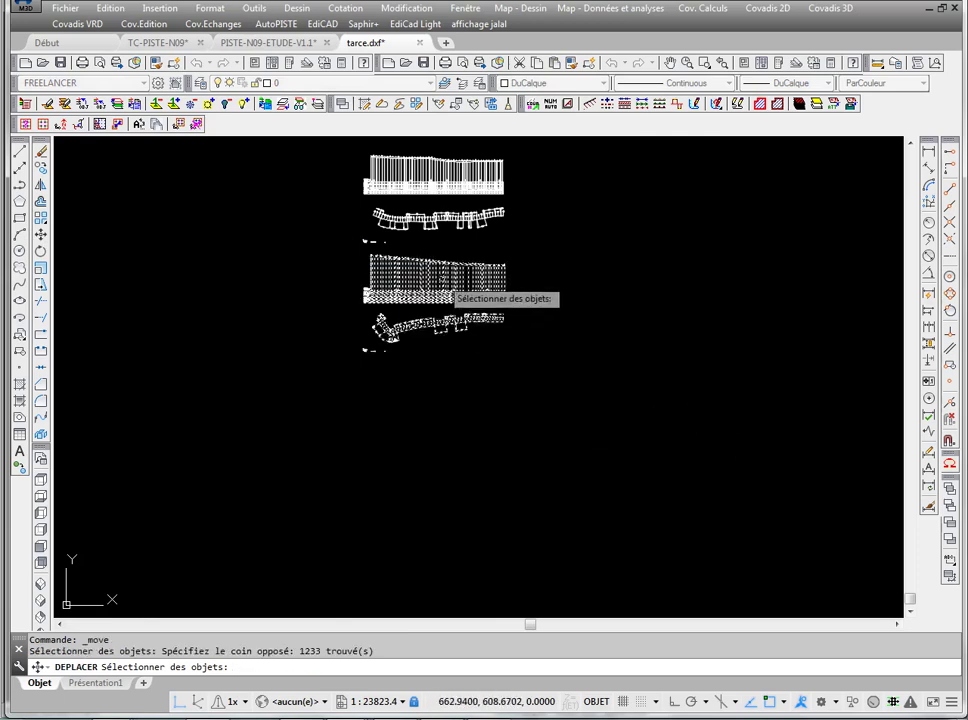
key("Return")
scroll(405, 270, "up", 15)
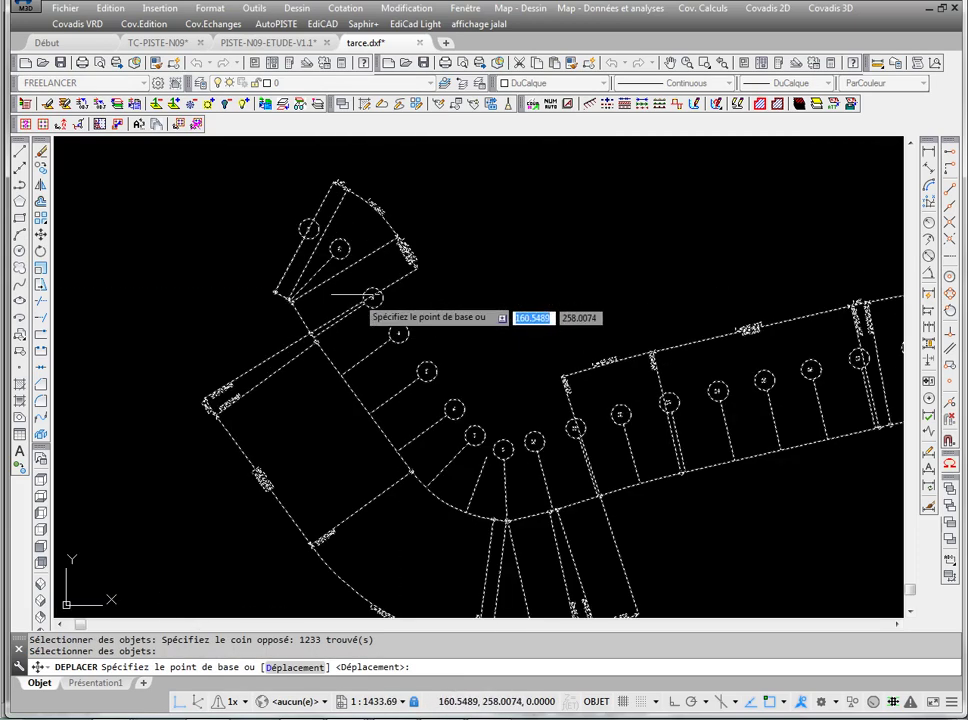
scroll(340, 243, "down", 15)
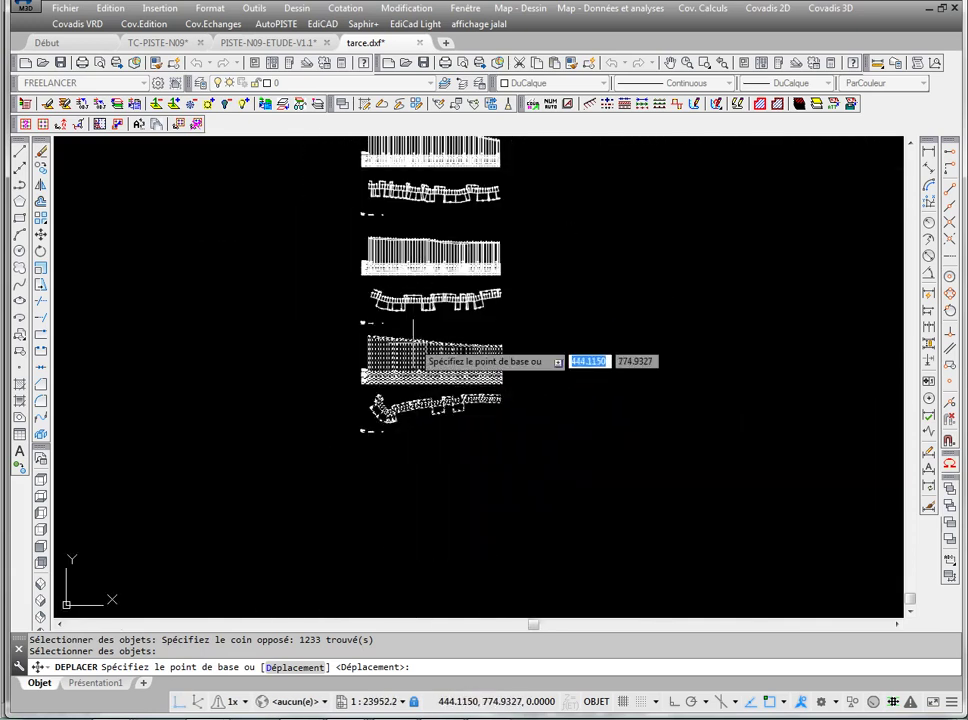
key("Escape")
Copy all the stacked profile and plan sheets in tarce.dxf to the clipboard.
left_click(110, 8)
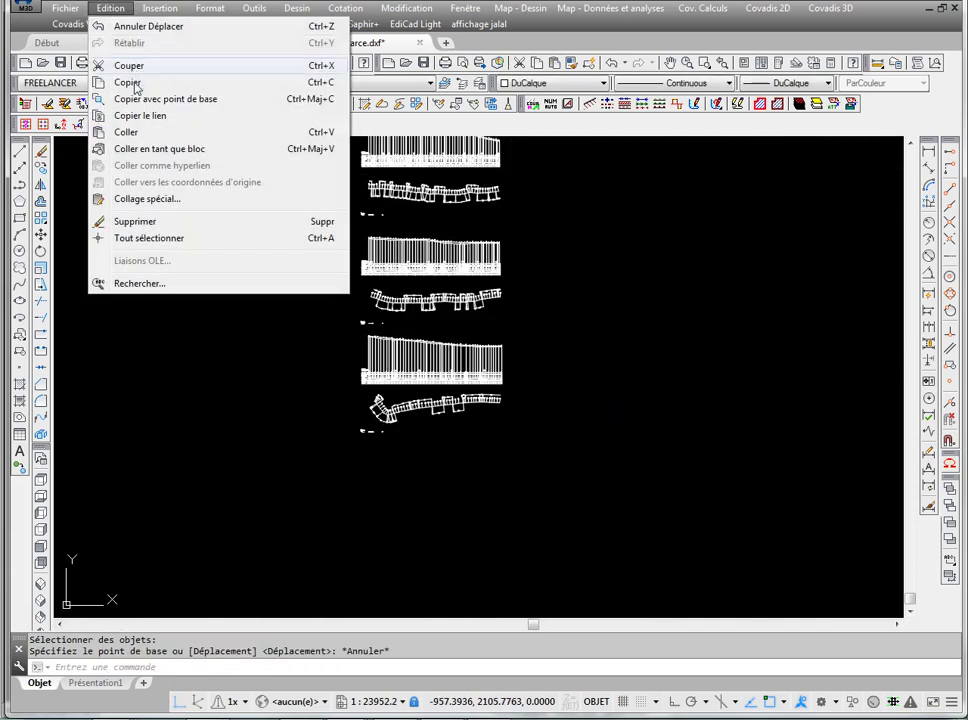
left_click(137, 90)
scroll(389, 380, "down", 5)
left_click(340, 215)
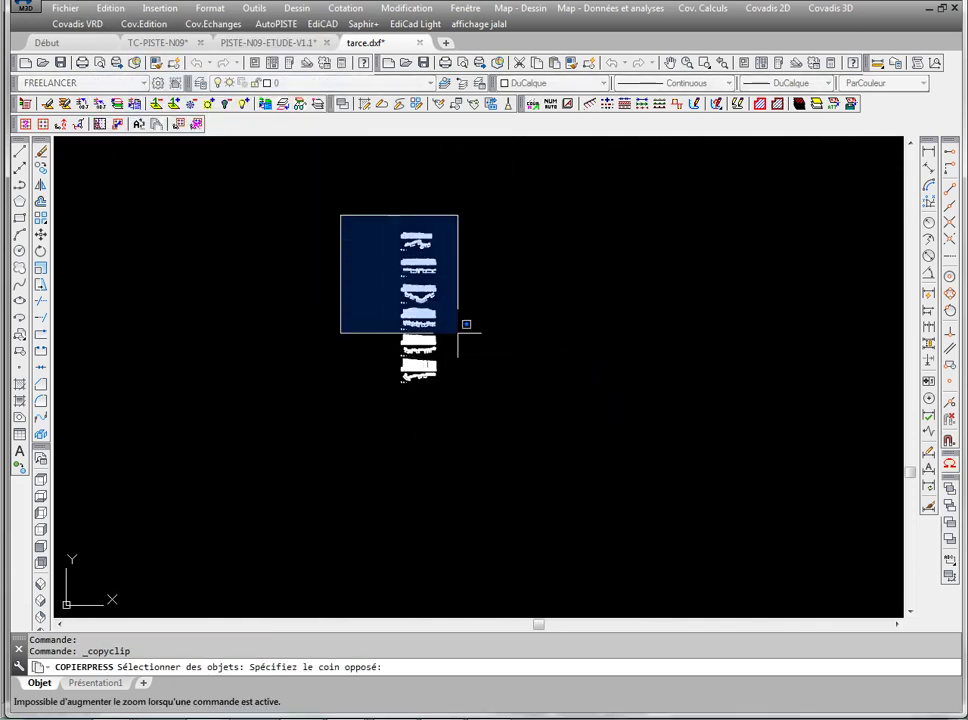
left_click(574, 467)
left_click(579, 493)
left_click(579, 470)
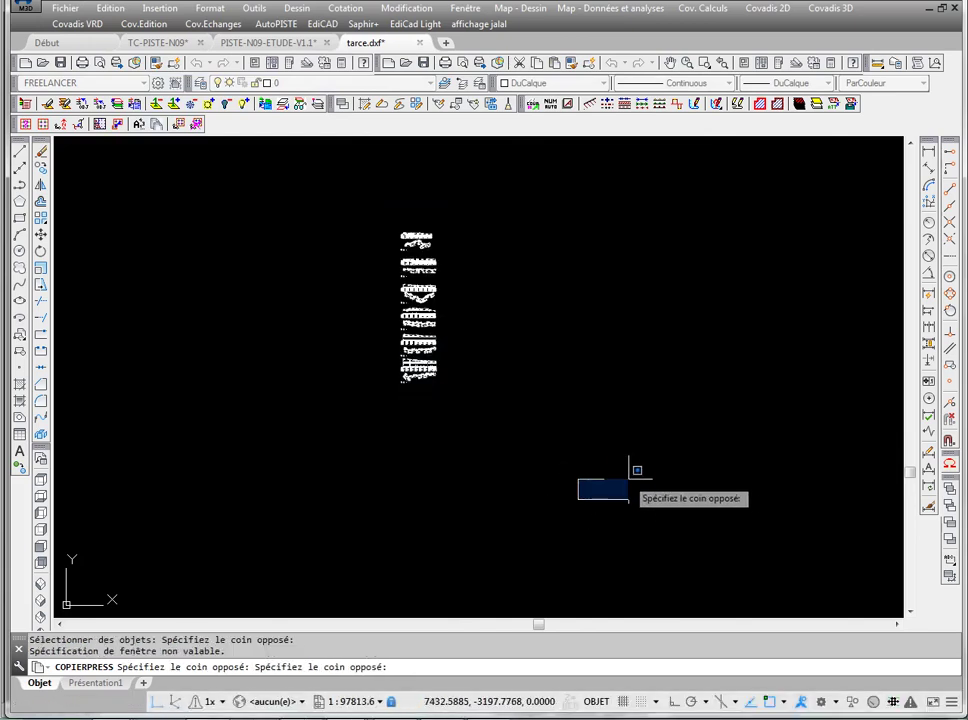
left_click(663, 498)
key("Return")
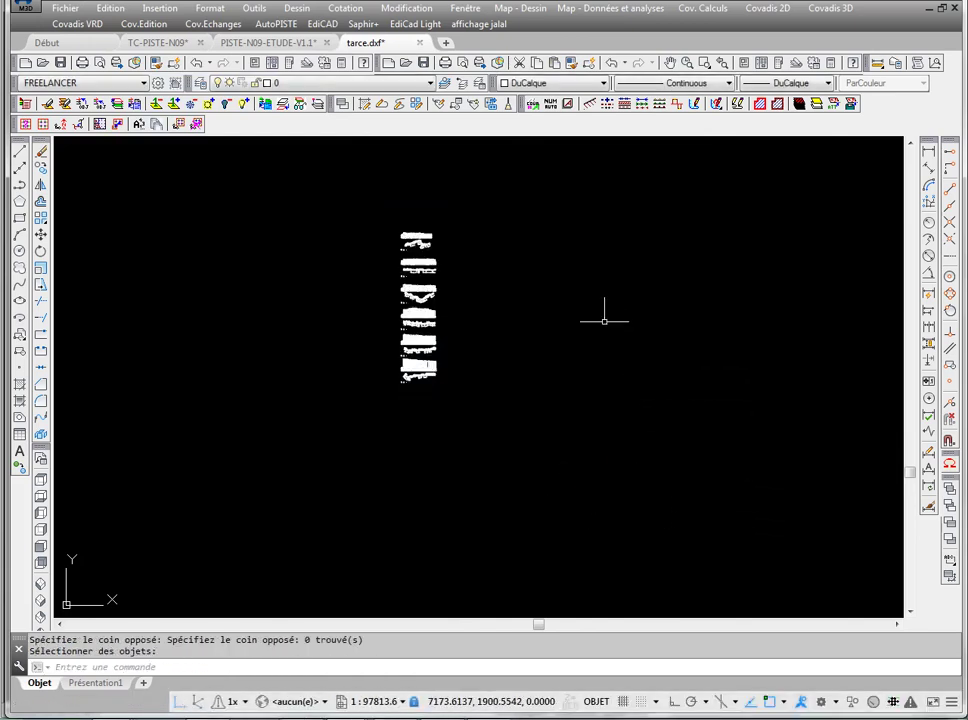
Paste the copied sheets into the PISTE-N09-ETUDE-V1.1 drawing, in the empty area southwest of the road plan.
left_click(279, 44)
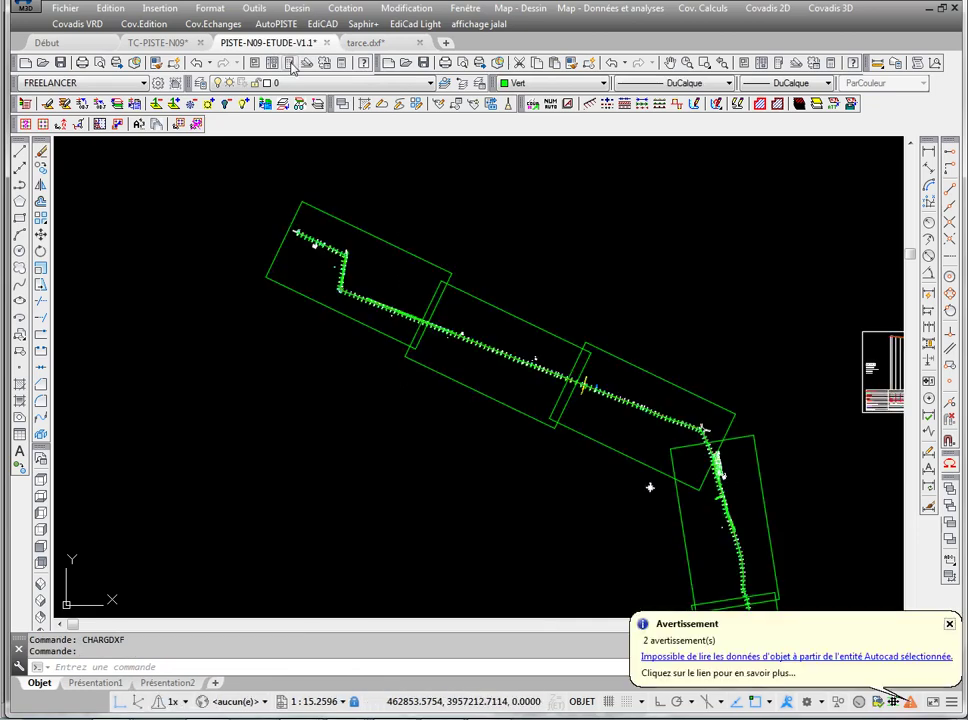
left_click(110, 8)
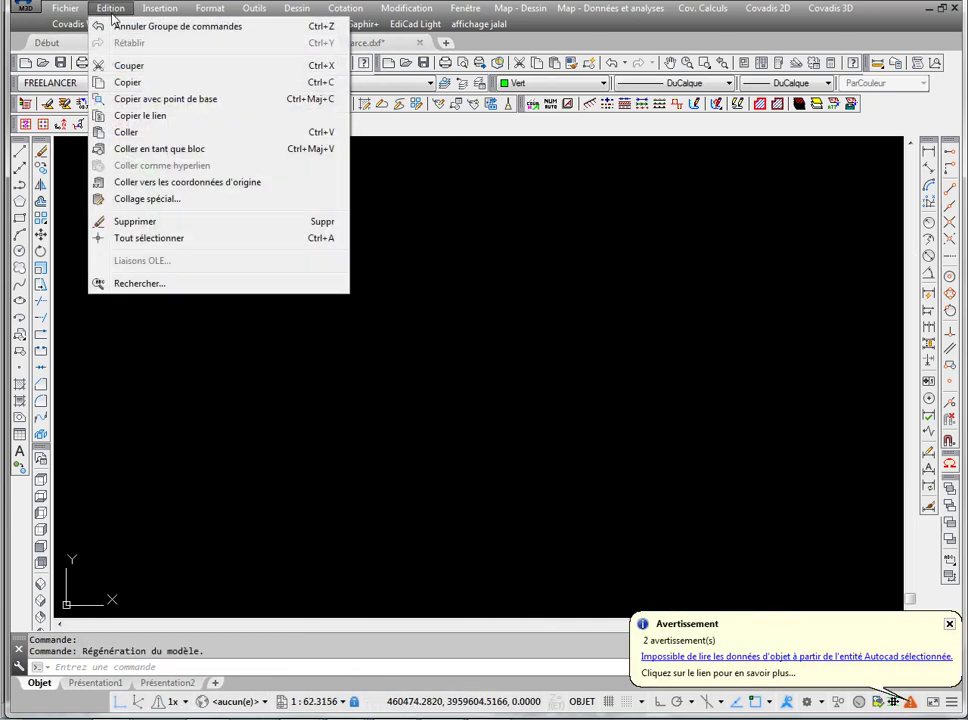
left_click(124, 133)
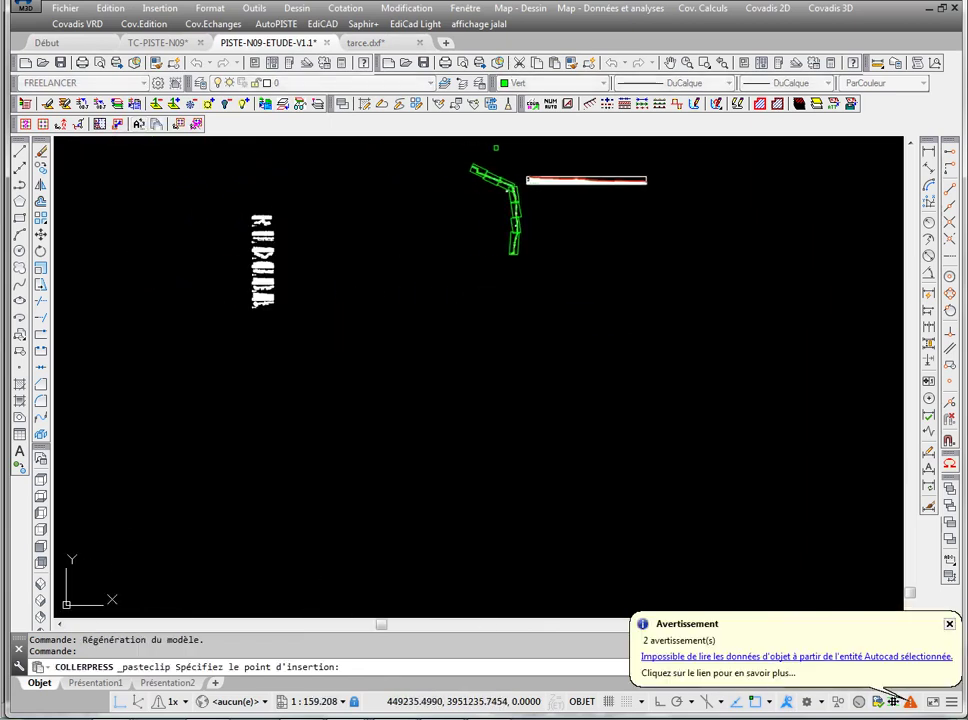
left_click(285, 296)
scroll(351, 258, "up", 10)
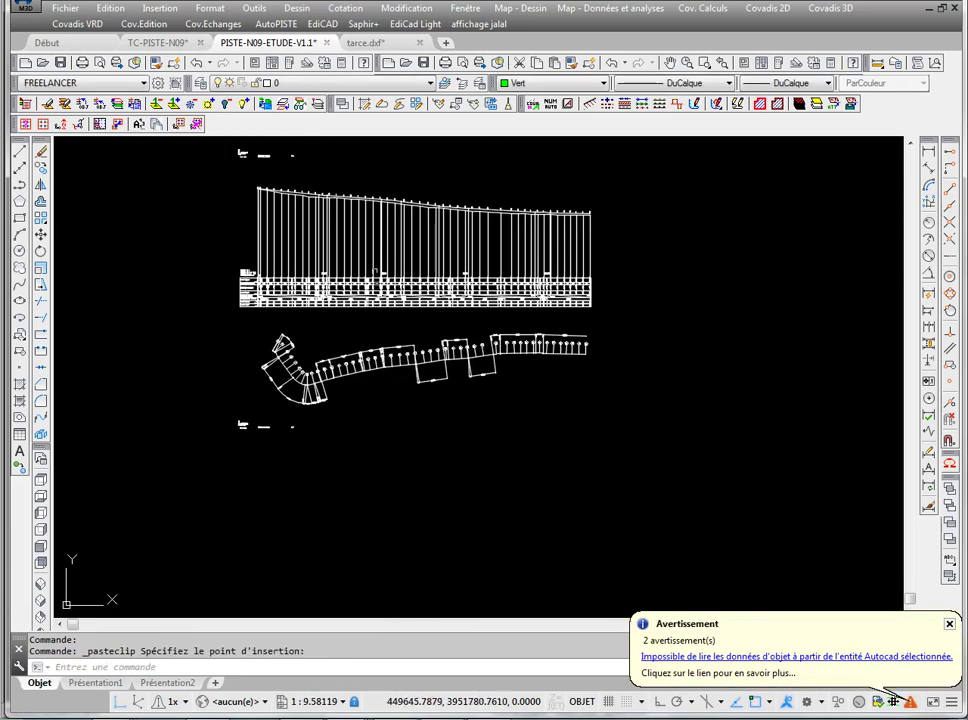
mouse_move(315, 316)
middle_mouse_down()
mouse_move(222, 298)
mouse_move(245, 325)
middle_mouse_up()
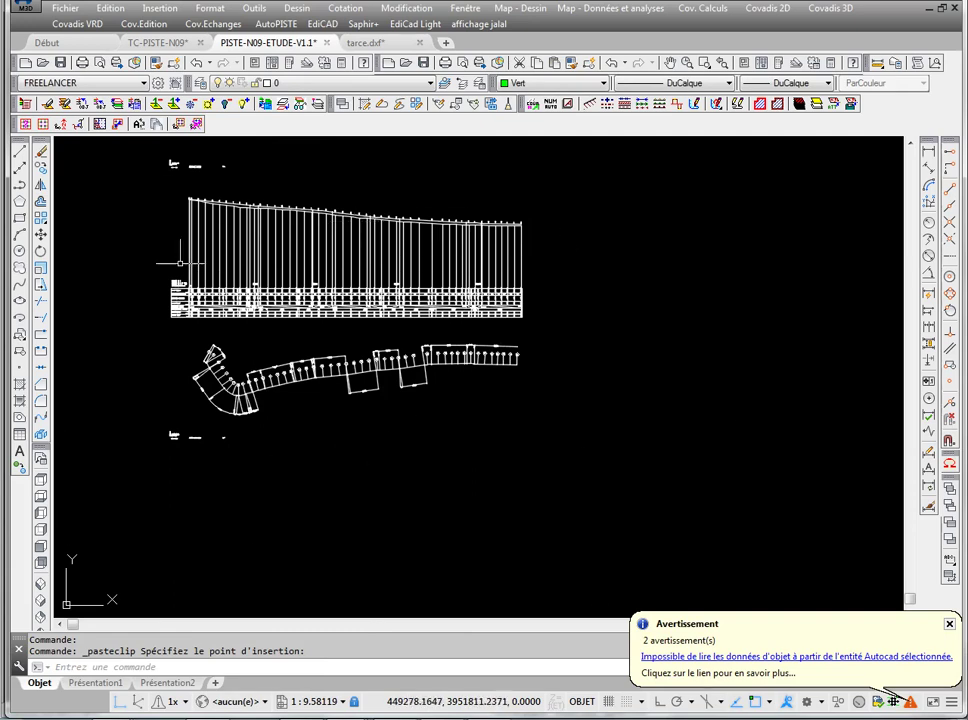
Return to Piste and close the print preview of the combined drawing.
key("Escape")
key("Escape")
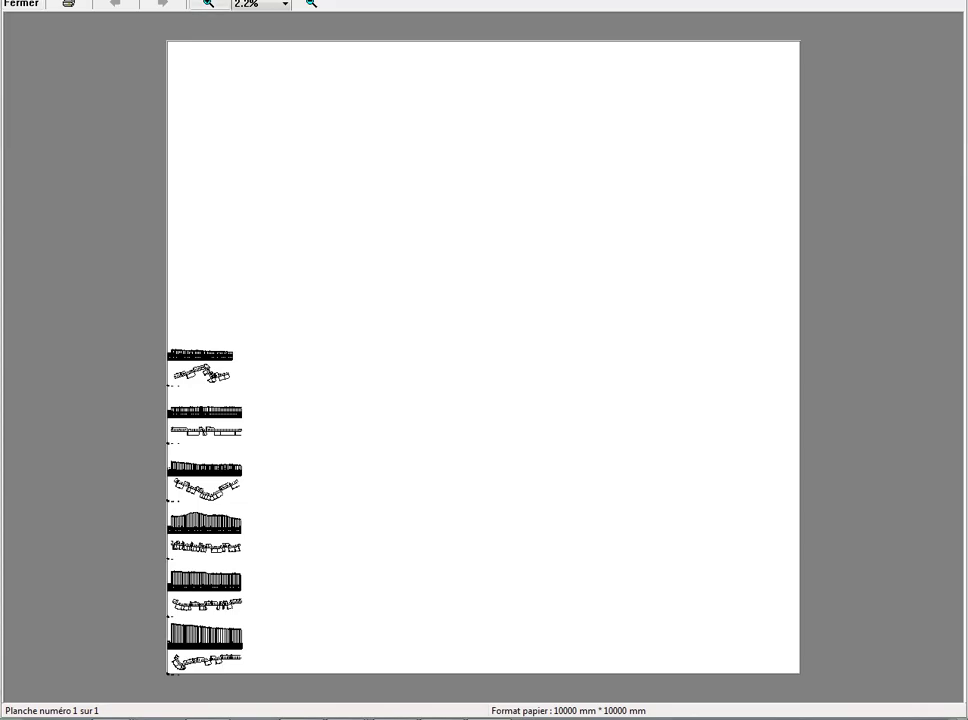
left_click(22, 4)
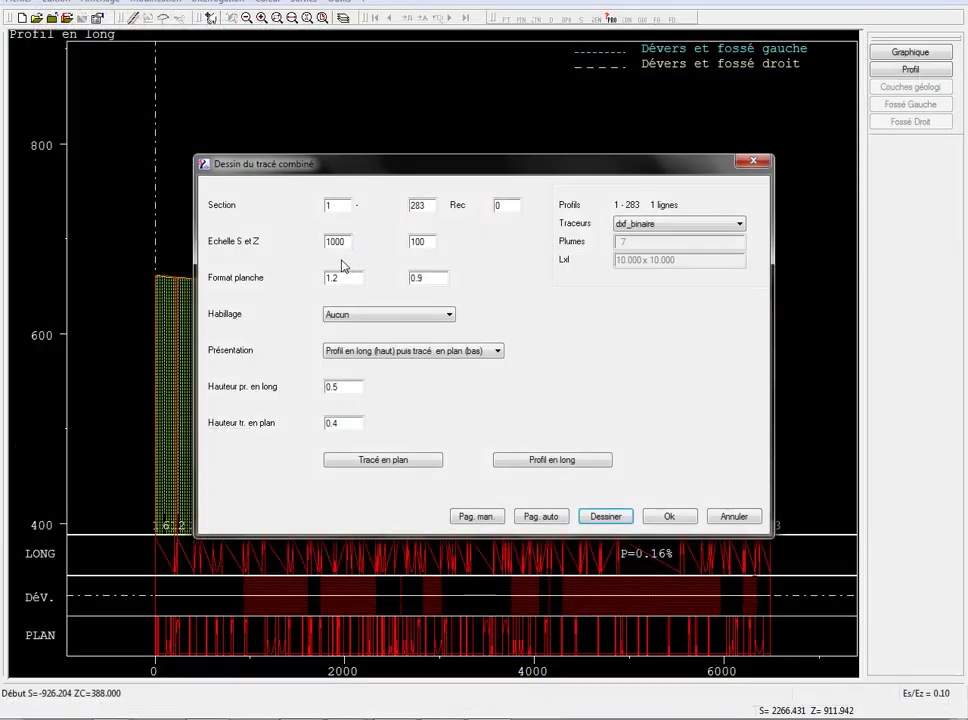
left_click(383, 460)
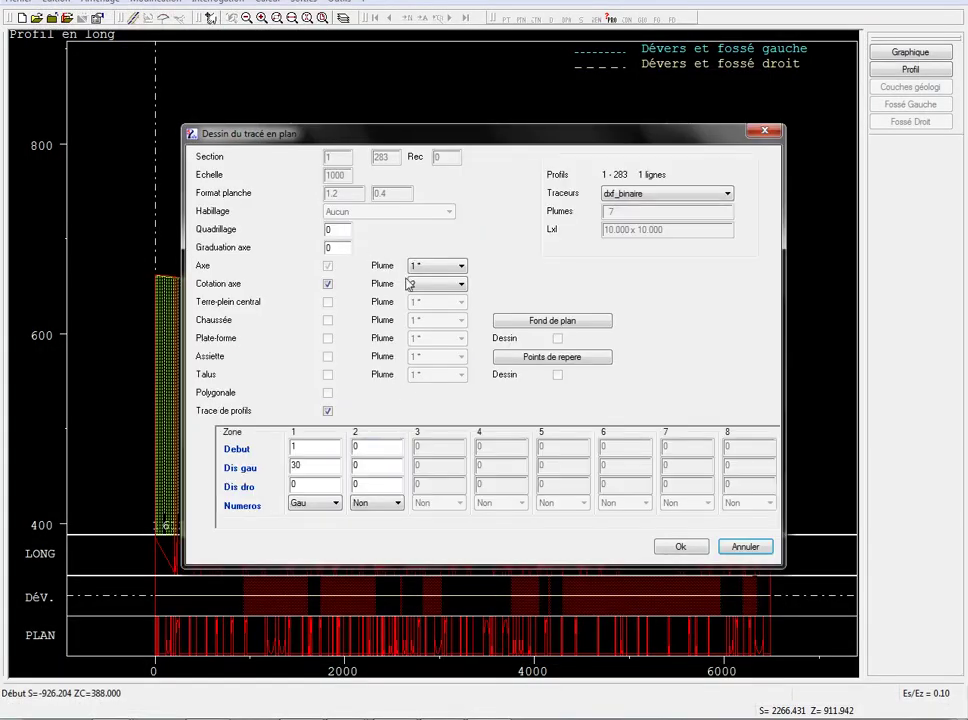
left_click(545, 321)
left_click(362, 333)
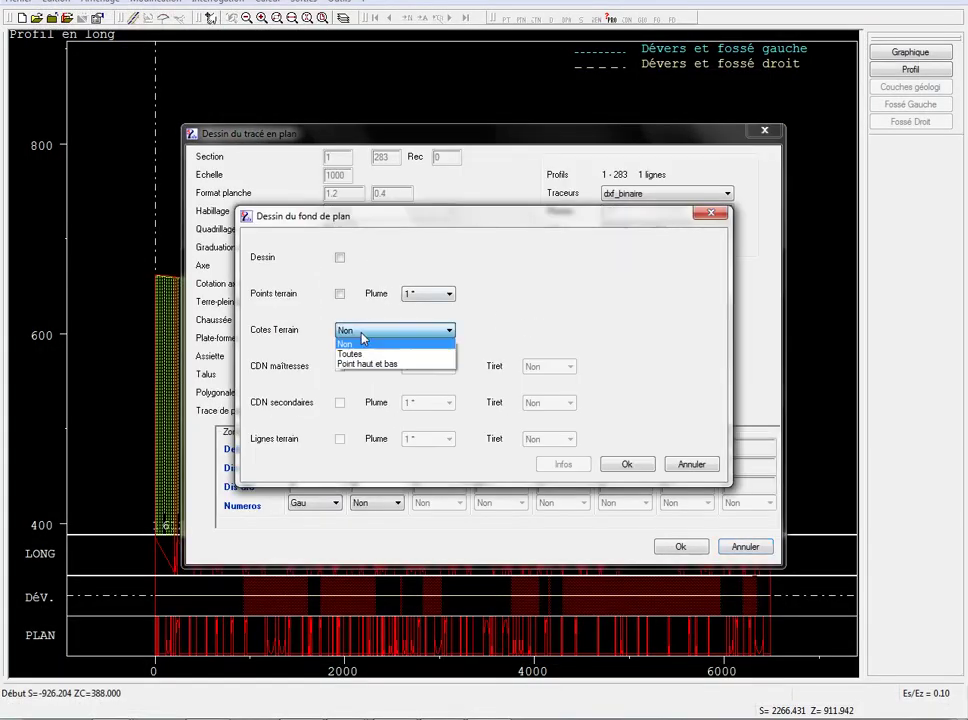
left_click(355, 354)
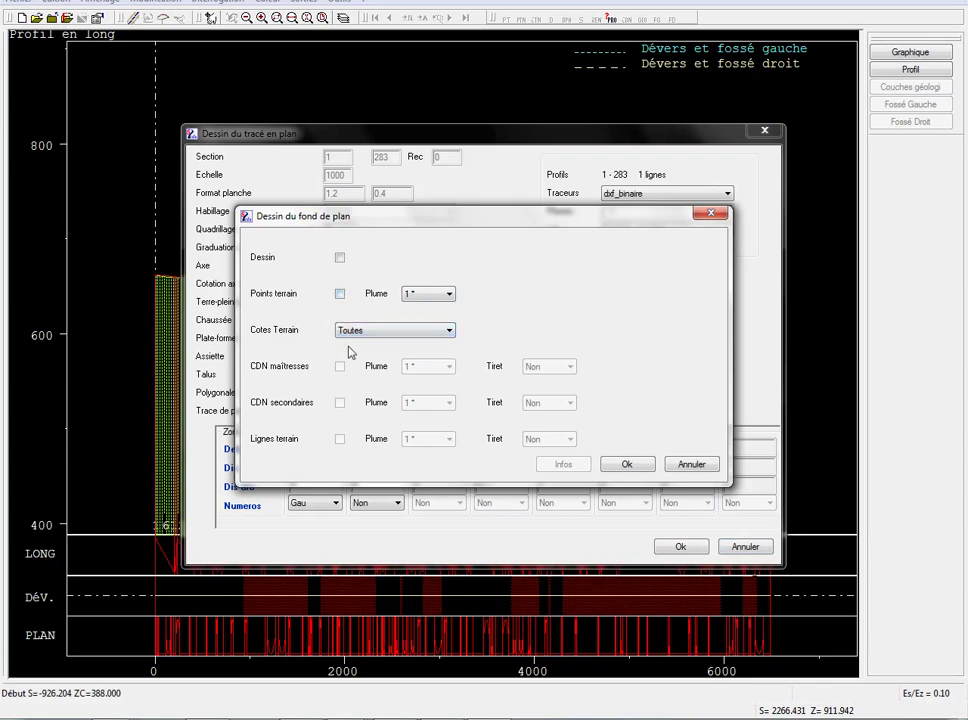
key("Return")
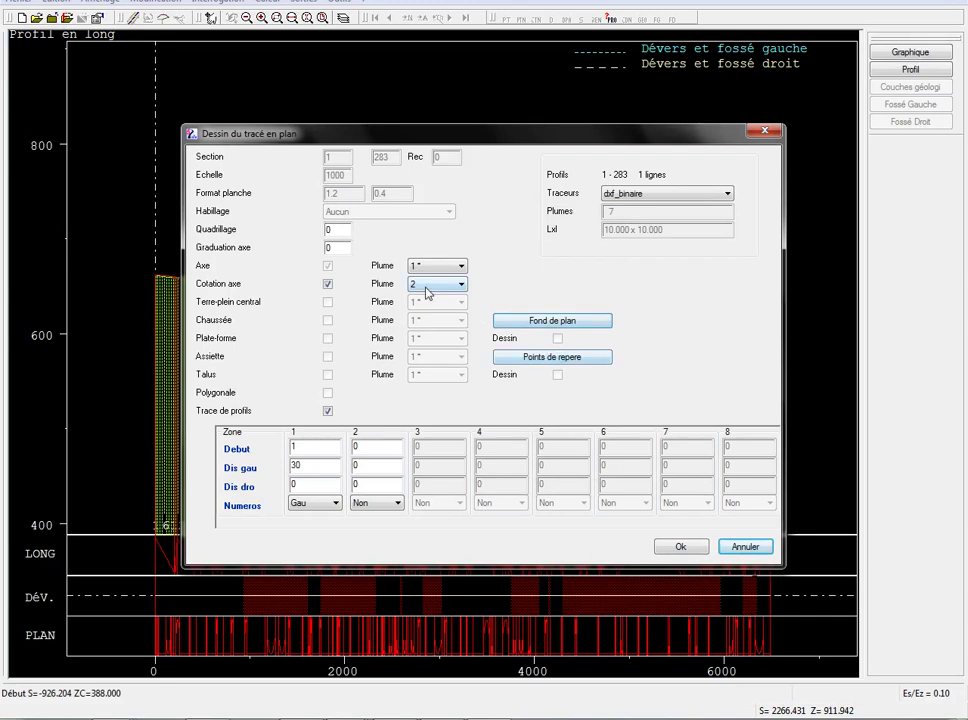
left_click(745, 546)
Set the combined drawing's sheet dressing to Cadre et titre and repaginate it automatically with the proposed comparison plane.
left_click(371, 315)
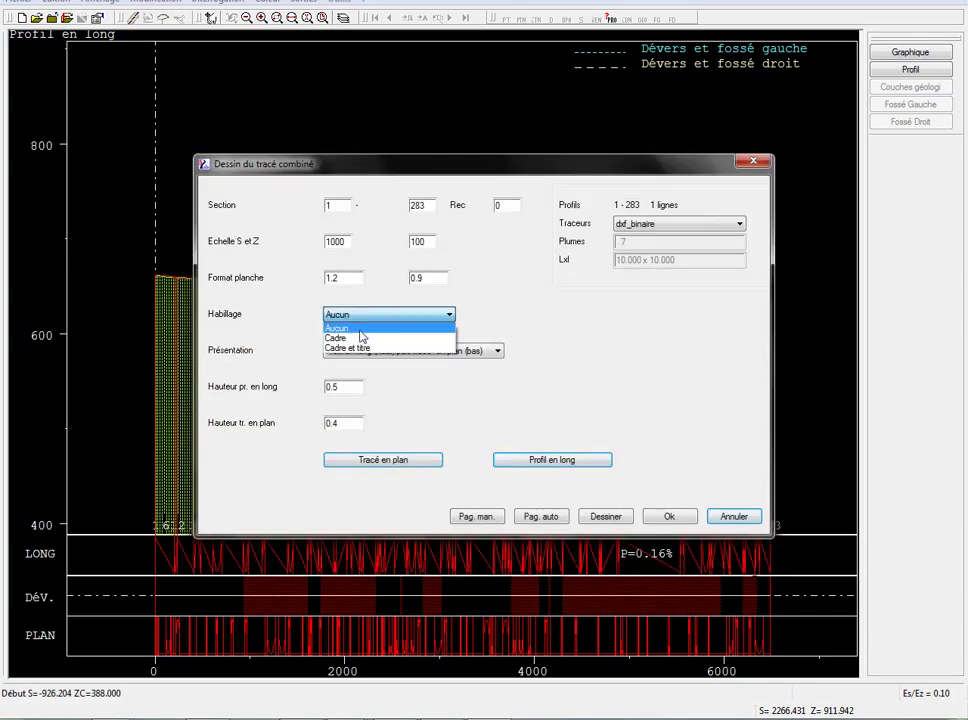
left_click(355, 348)
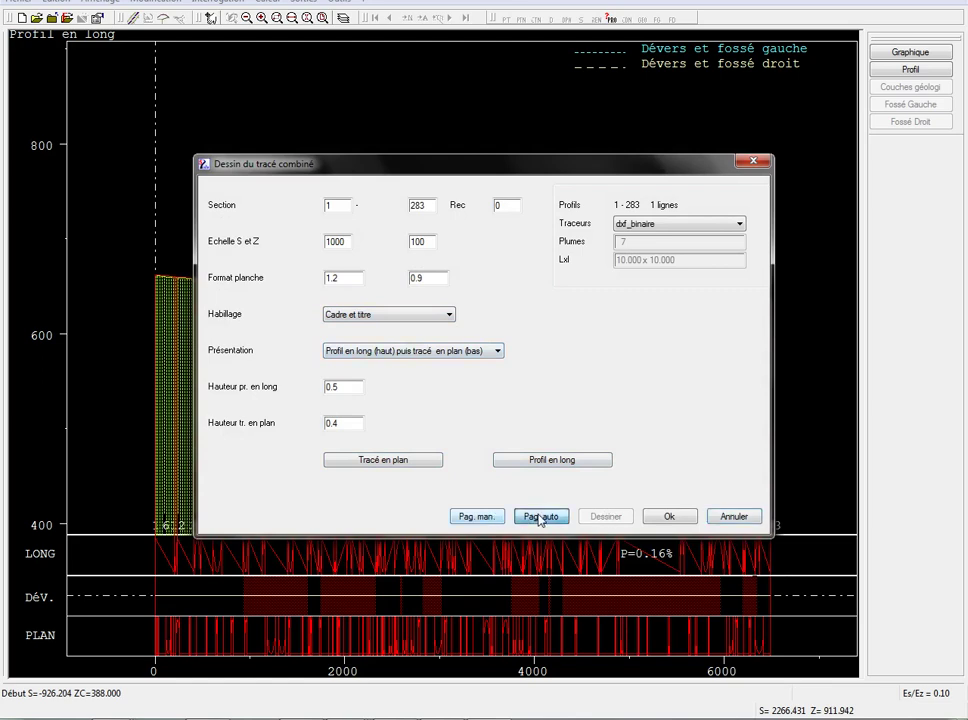
left_click(478, 517)
mouse_move(676, 318)
left_mouse_down()
mouse_move(677, 389)
mouse_move(677, 318)
left_mouse_up()
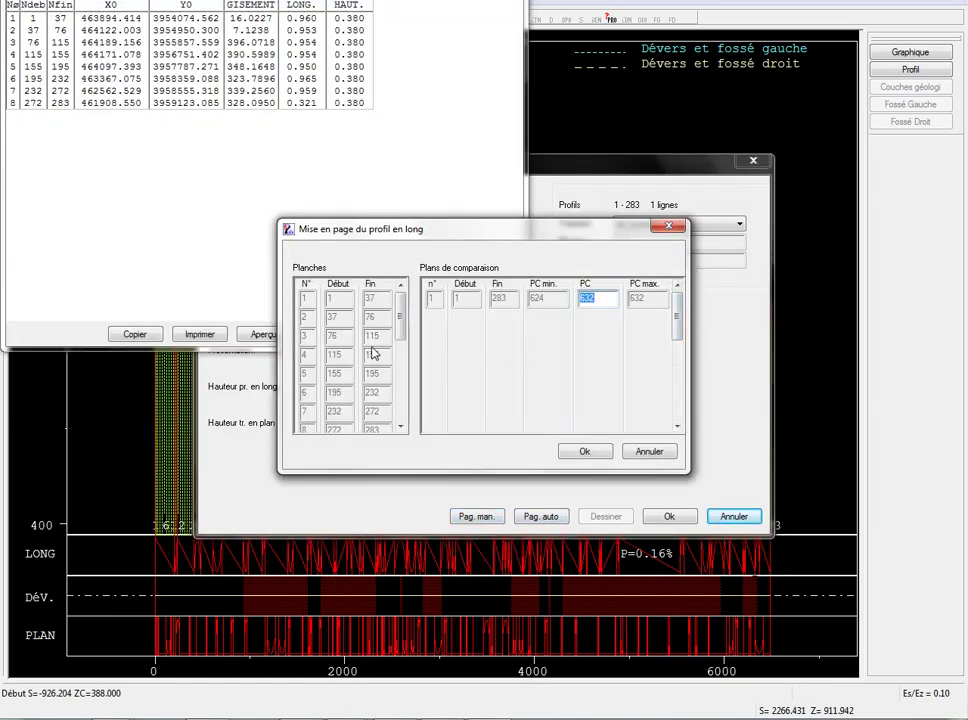
left_click(649, 451)
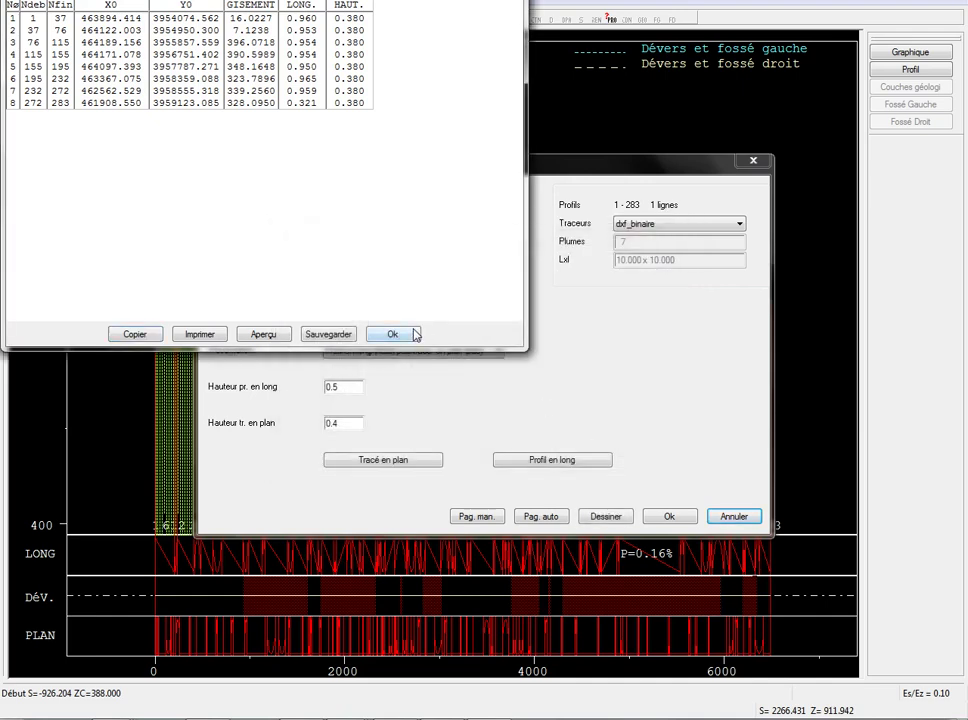
left_click(414, 334)
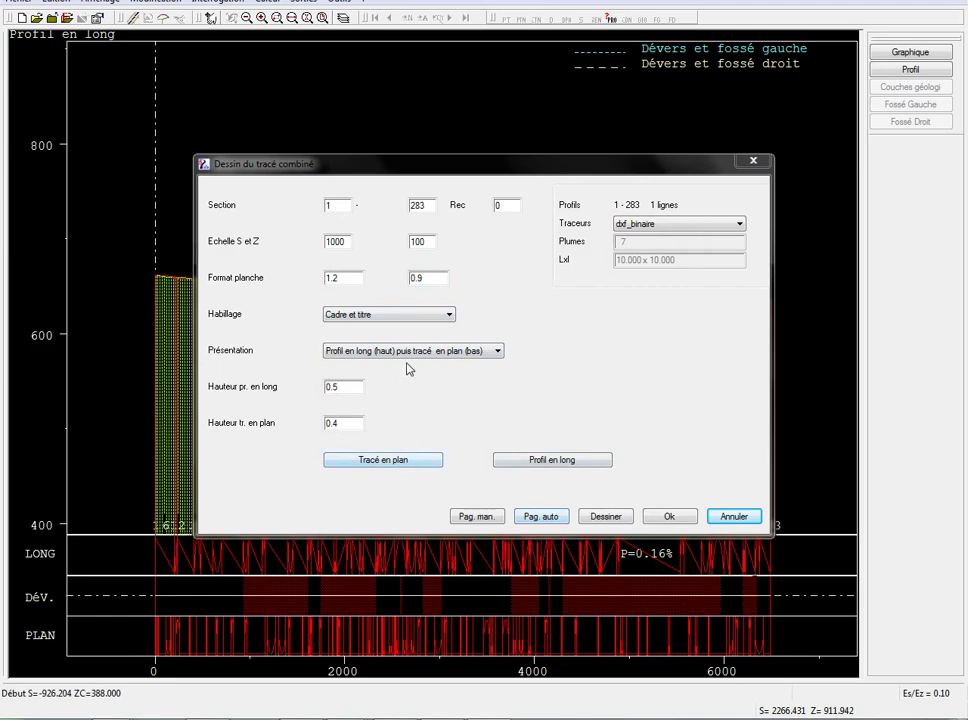
Set the combined drawing's Habillage to Cadre, repaginate automatically, and accept the comparison plane at 632.
left_click(406, 322)
left_click(360, 337)
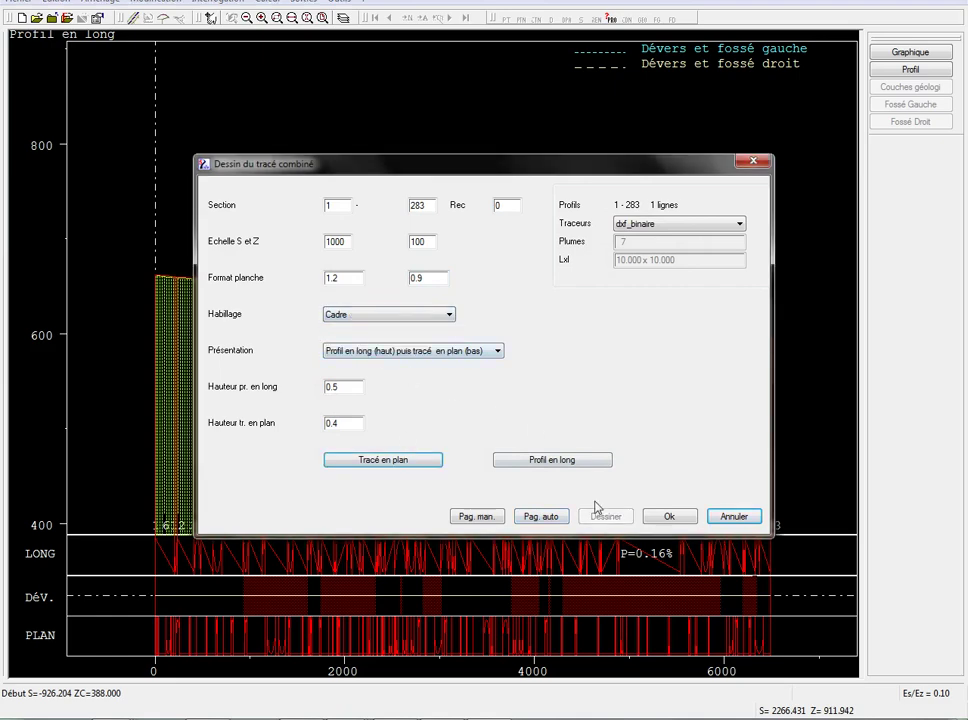
left_click(600, 512)
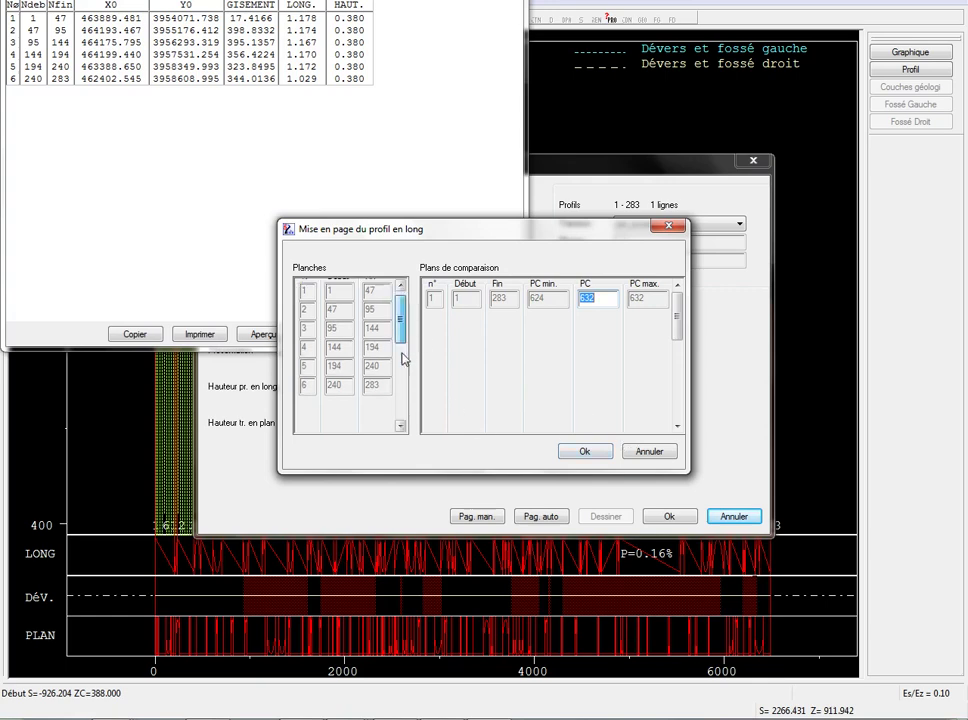
left_click(584, 451)
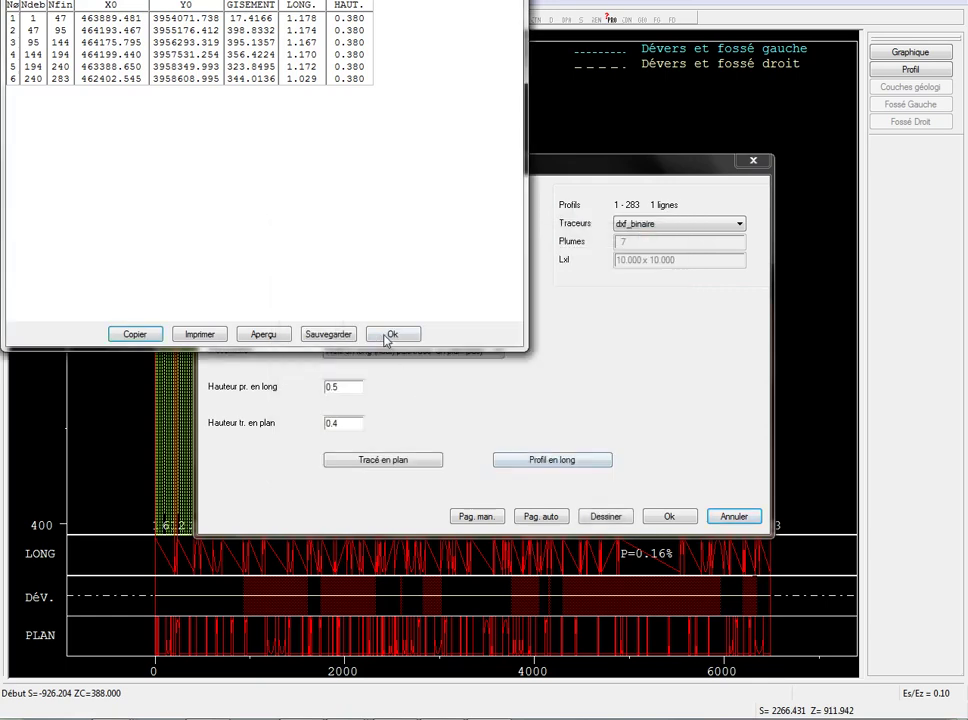
left_click(388, 334)
Try the Cadre et titre dressing with automatic pagination, cancel the profile page setup, and close the sheet list.
left_click(387, 354)
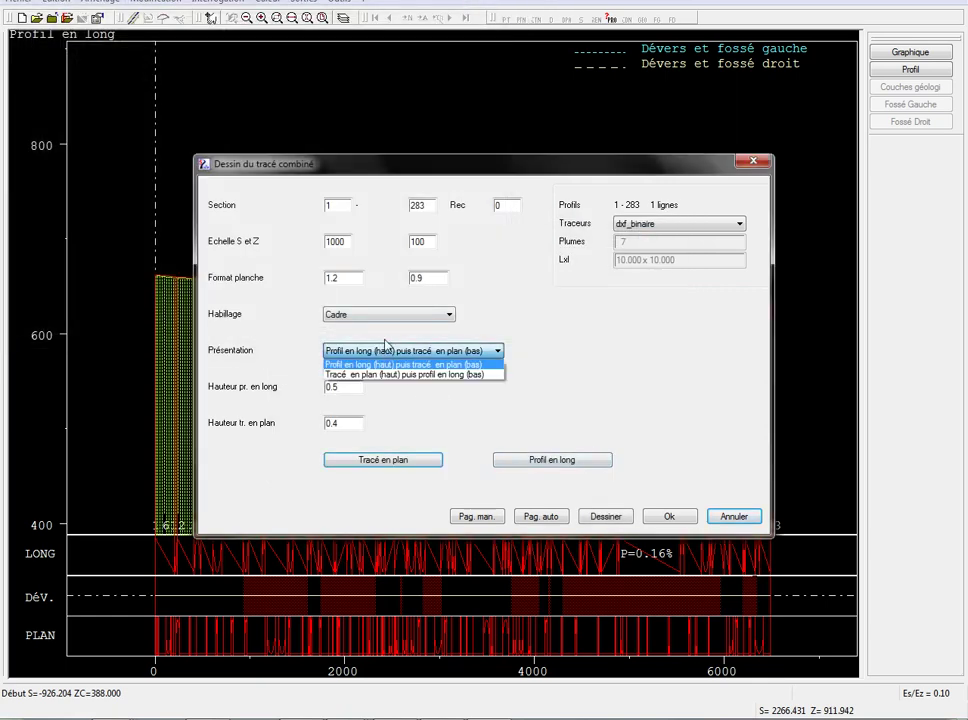
left_click(381, 320)
left_click(384, 318)
left_click(365, 348)
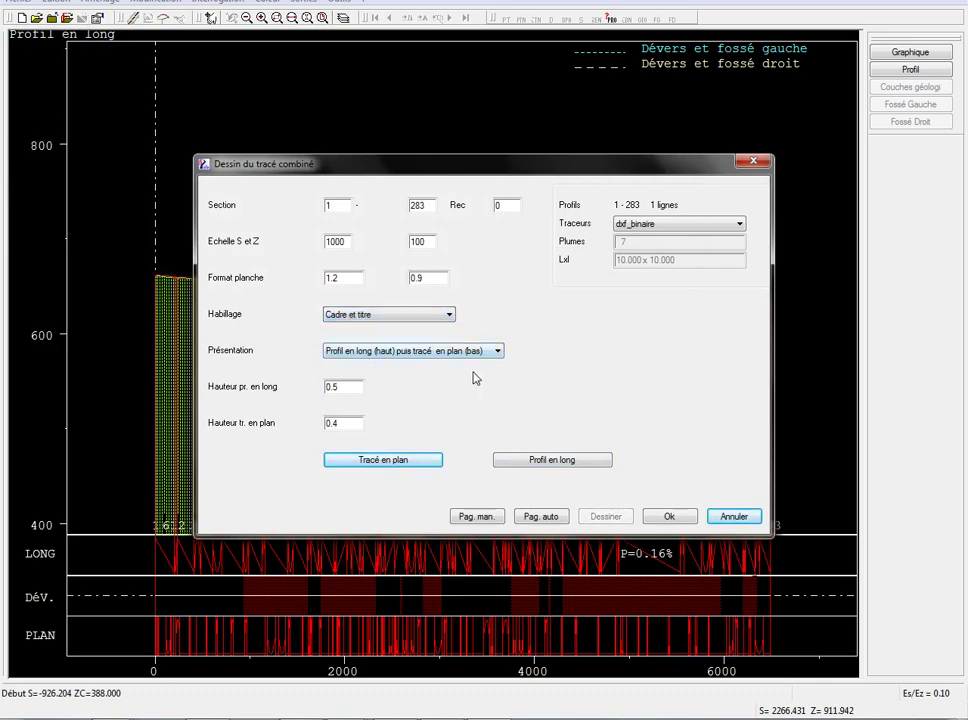
left_click(384, 318)
left_click(388, 348)
left_click(545, 518)
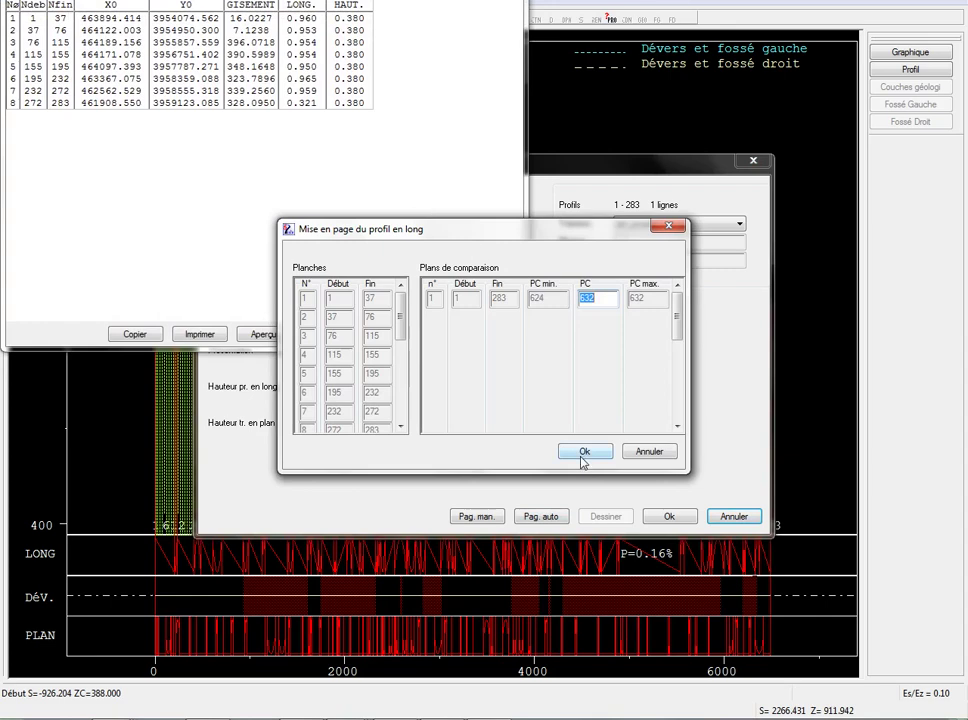
left_click_drag(403, 313, 401, 367)
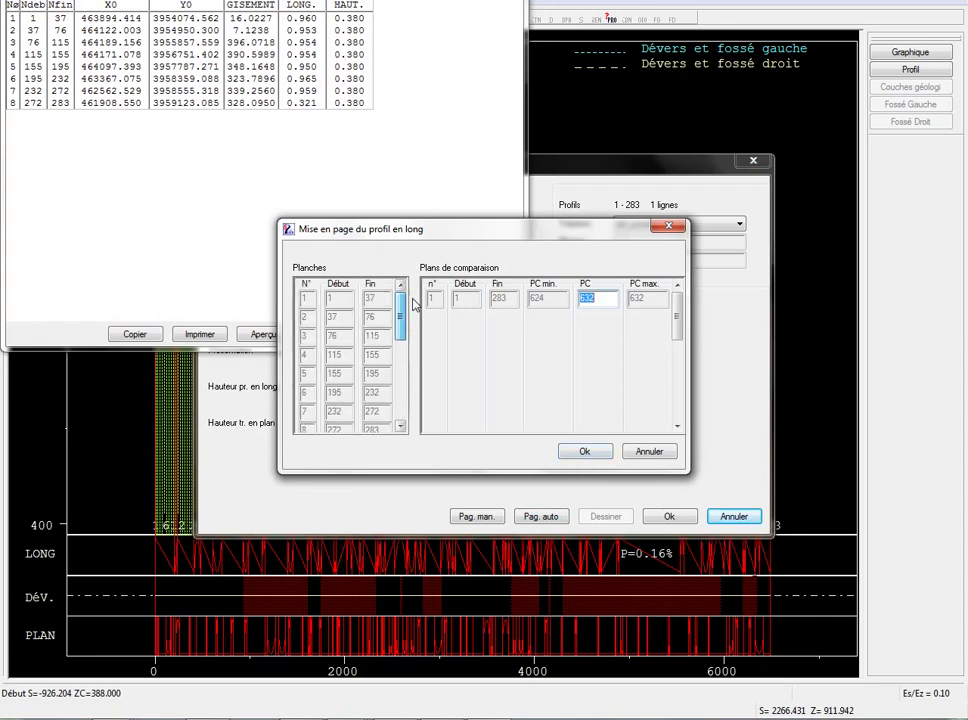
left_click(650, 452)
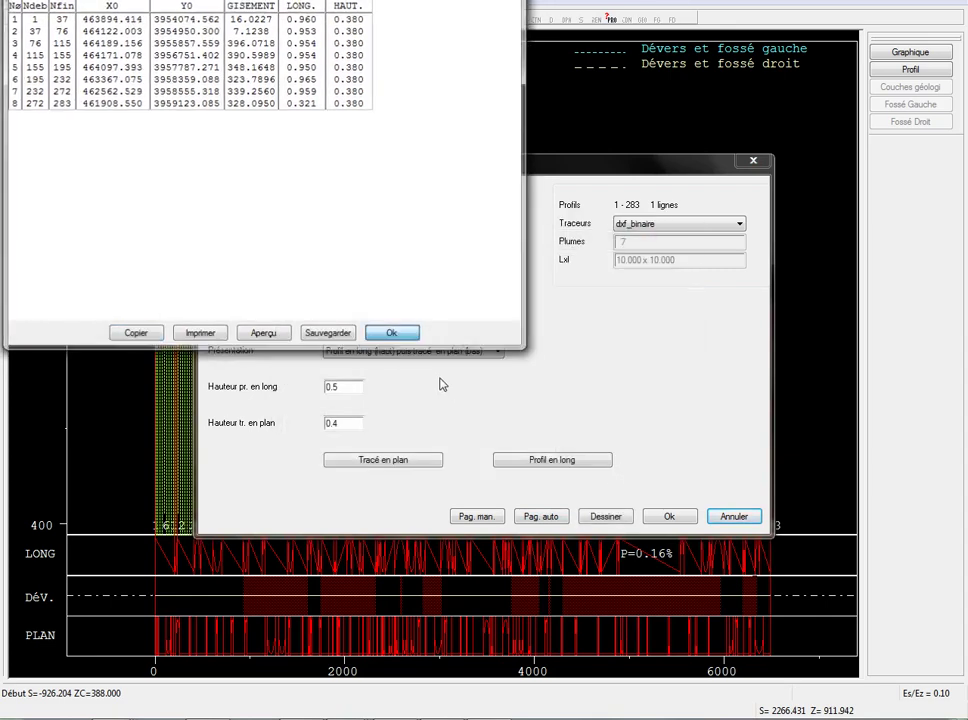
left_click(389, 333)
Set the sheet dressing to Cadre and paginate the combined drawing automatically with comparison plane 632.
left_click(369, 316)
left_click(360, 338)
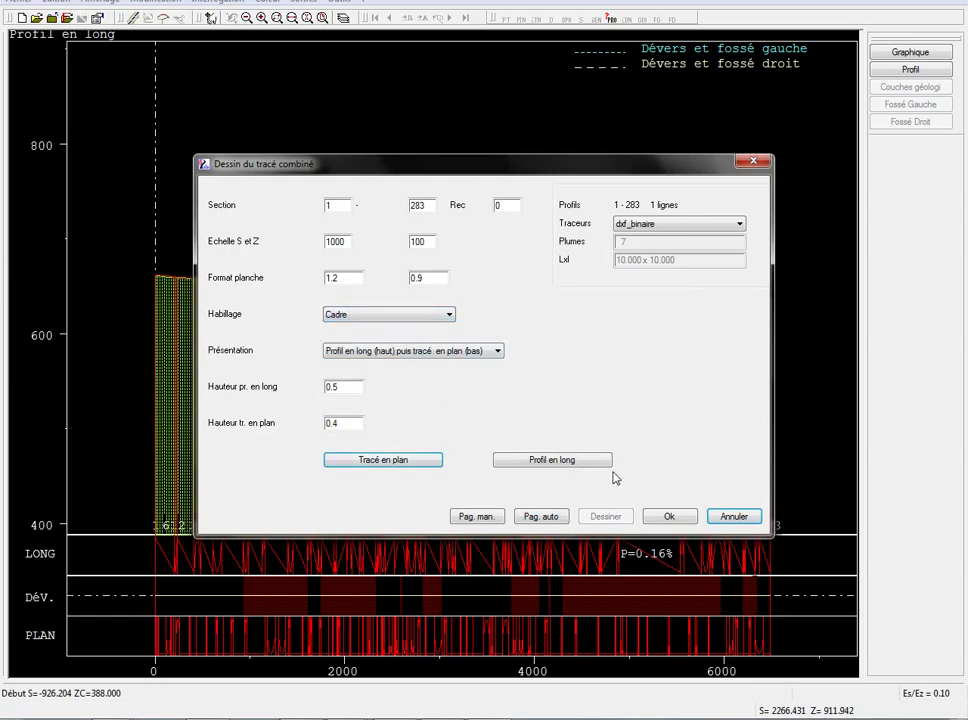
left_click(541, 517)
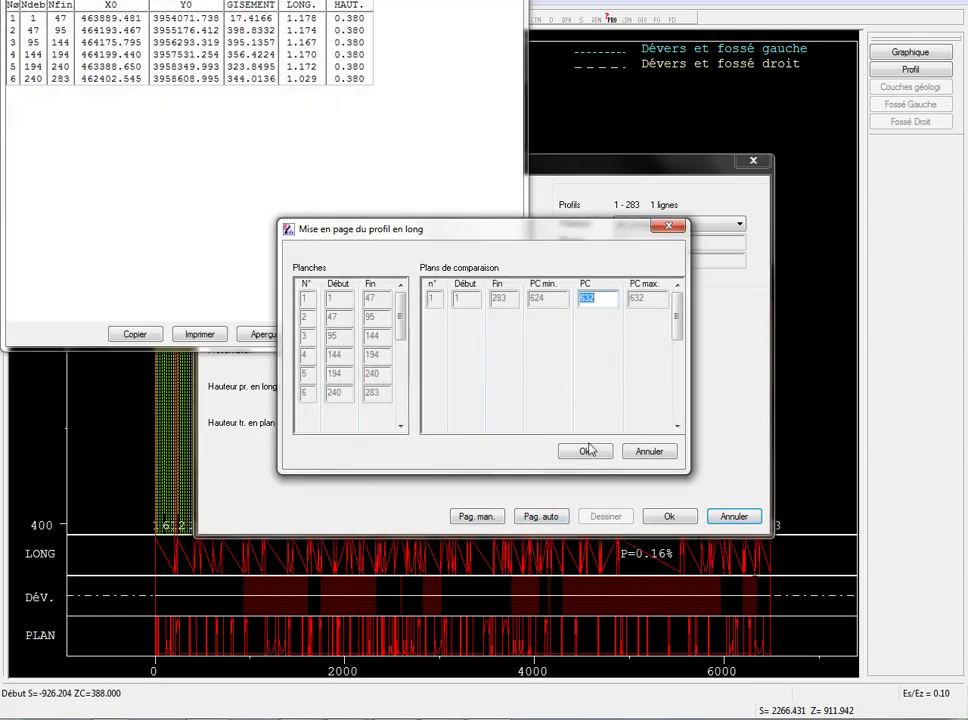
left_click(590, 451)
left_click(391, 333)
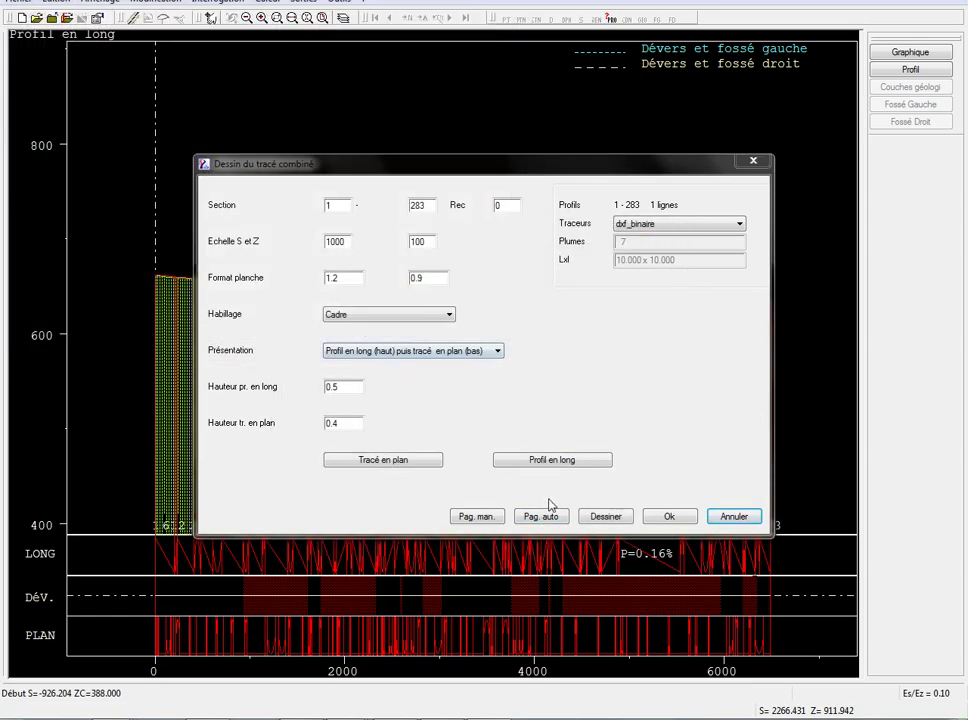
Draw the combined sheets to the DXF plotter, and close the open tarce.dxf in Covadis without saving its changes.
left_click(606, 516)
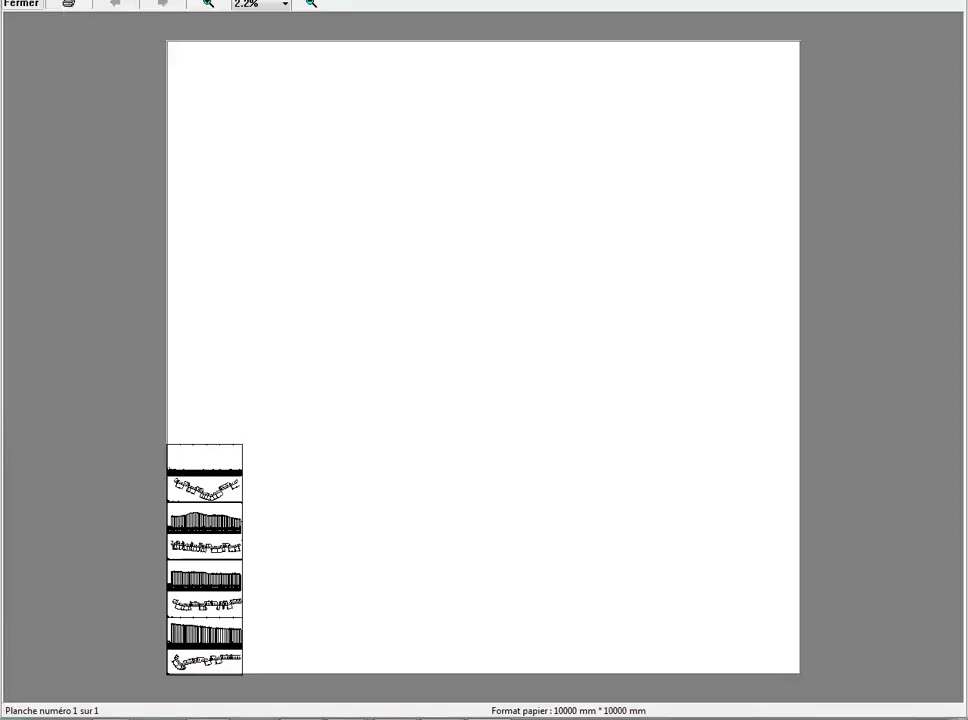
left_click(538, 631)
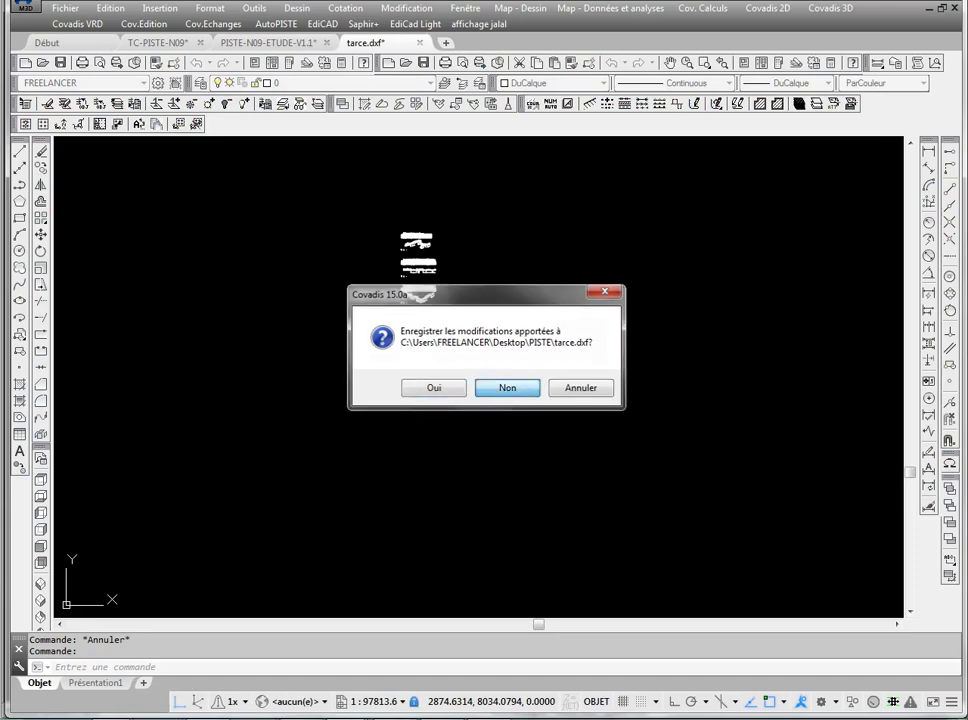
key("Return")
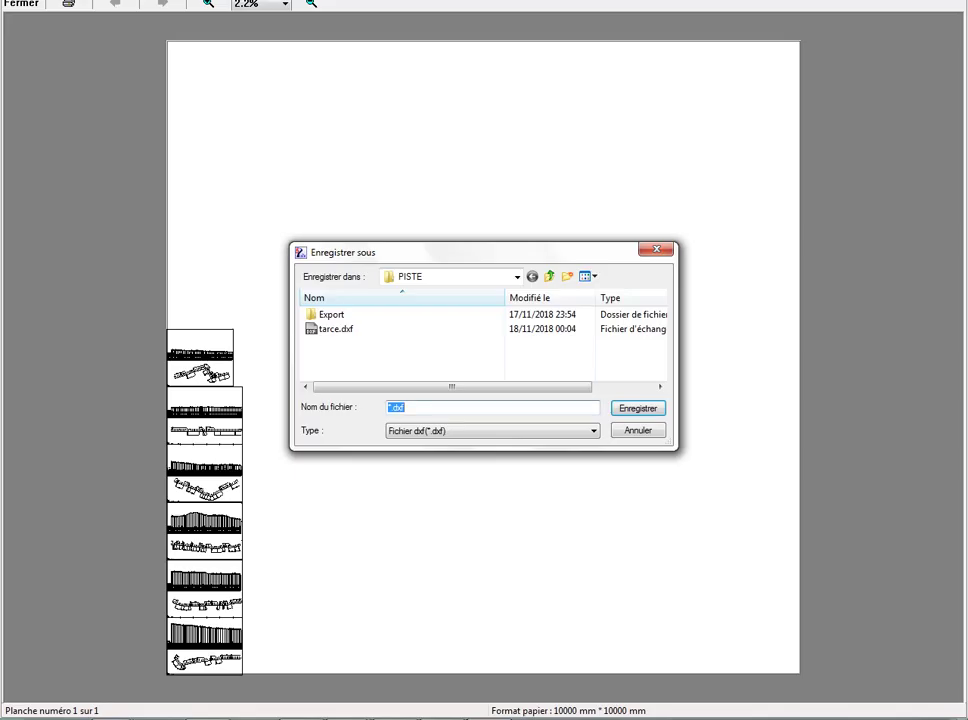
Save the framed sheets over the existing tarce.dxf in the PISTE folder and close the print preview.
double_click(326, 330)
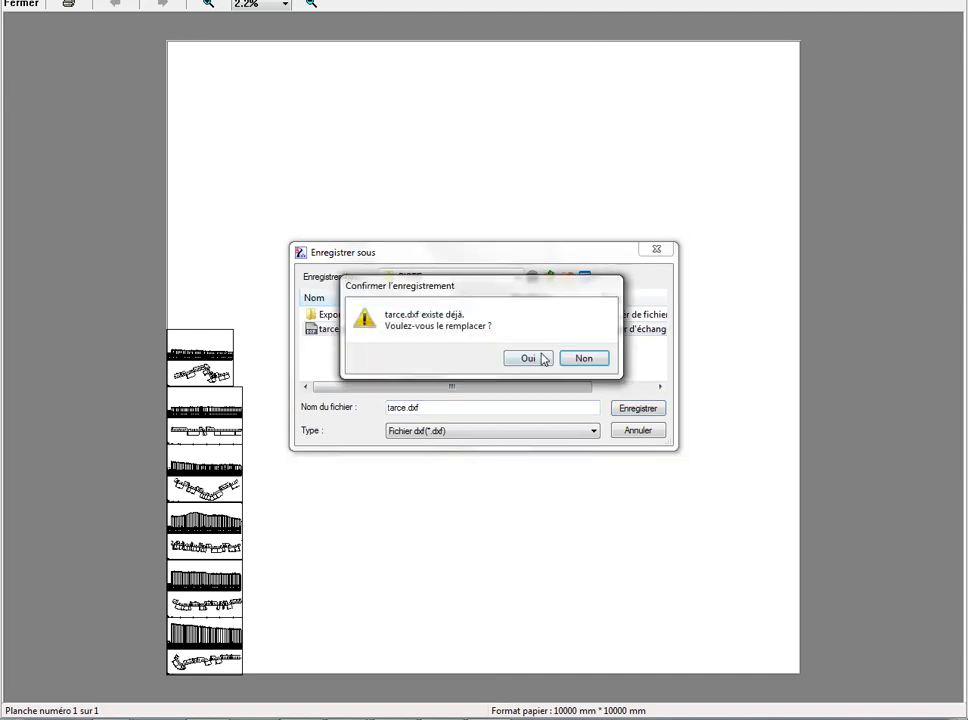
left_click(543, 359)
left_click(501, 400)
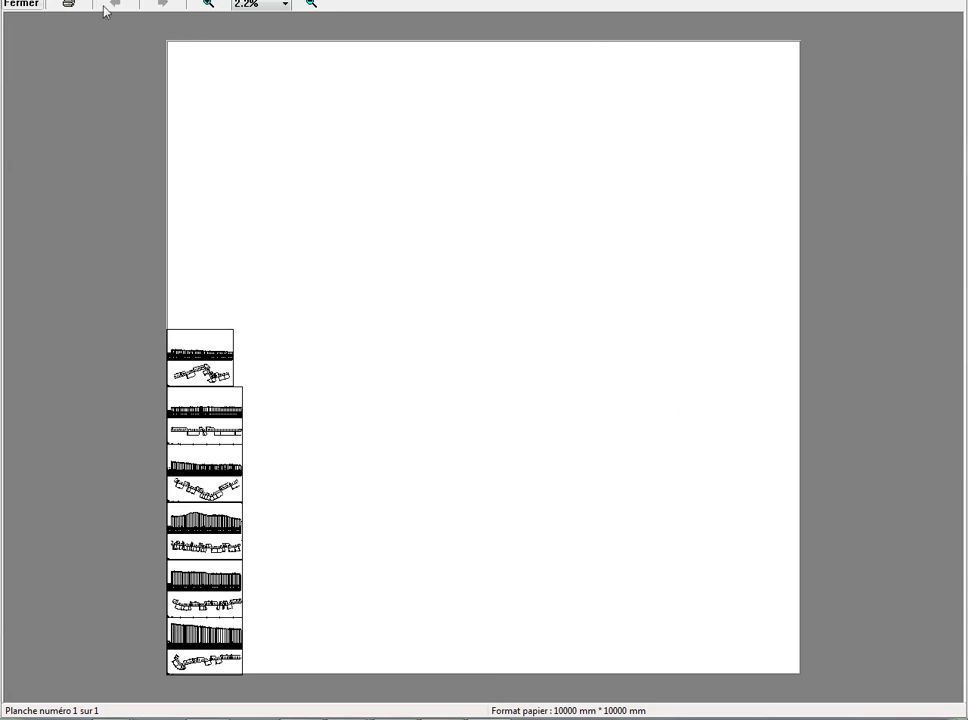
key("Escape")
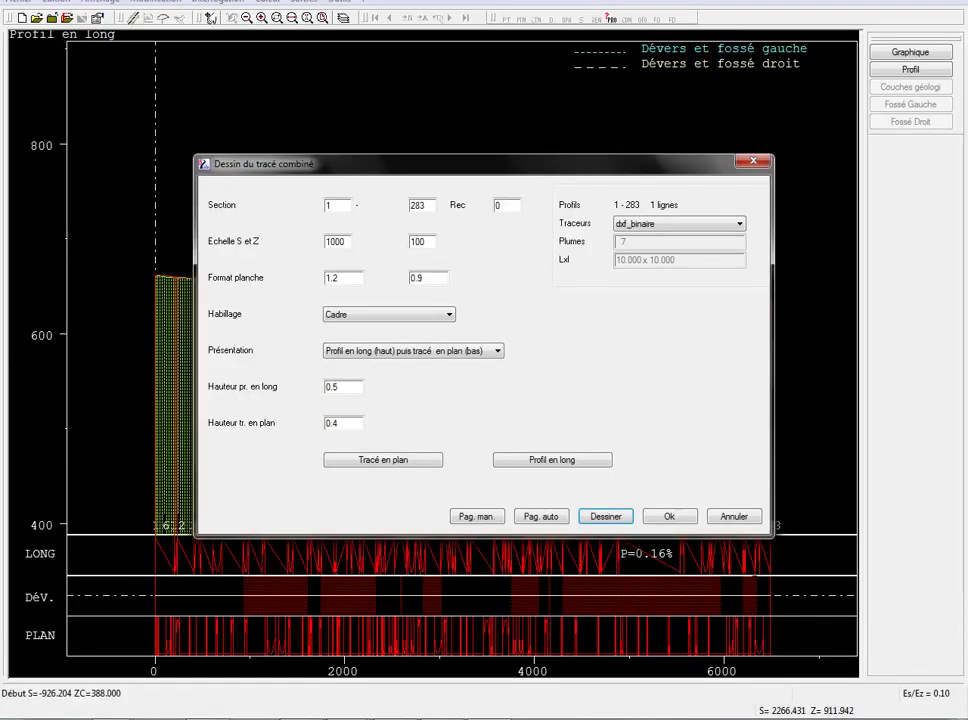
Switch to Covadis and delete the whole stack of previously pasted unframed sheets from the PISTE-N09-ETUDE-V1.1 drawing.
left_click(443, 633)
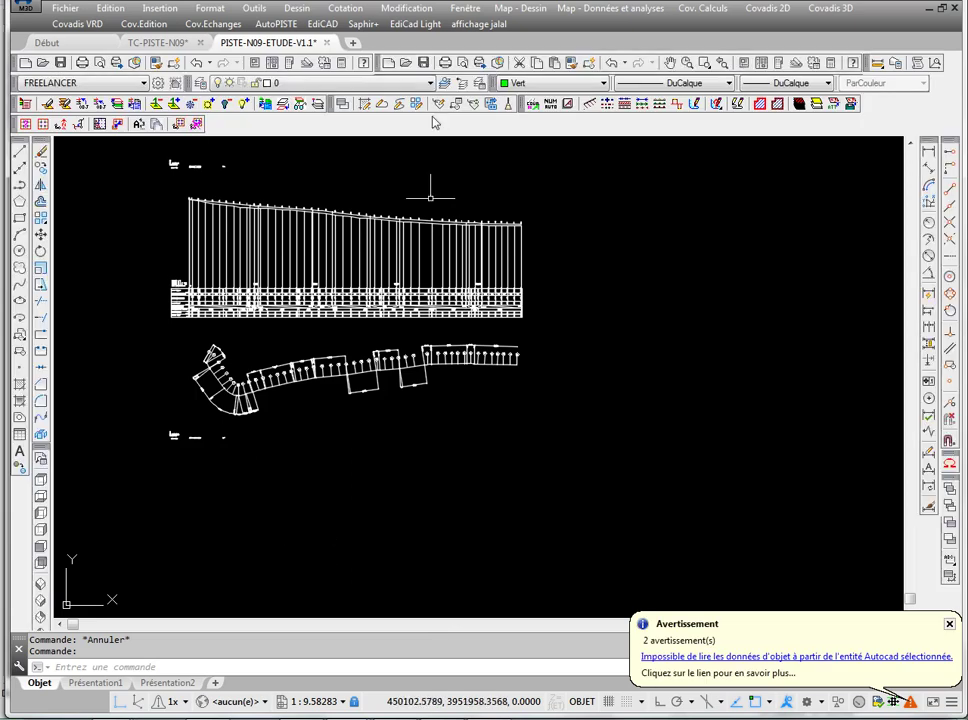
scroll(430, 197, "down", 5)
key("Escape")
middle_click_drag(421, 249, 283, 504)
scroll(230, 241, "down", 3)
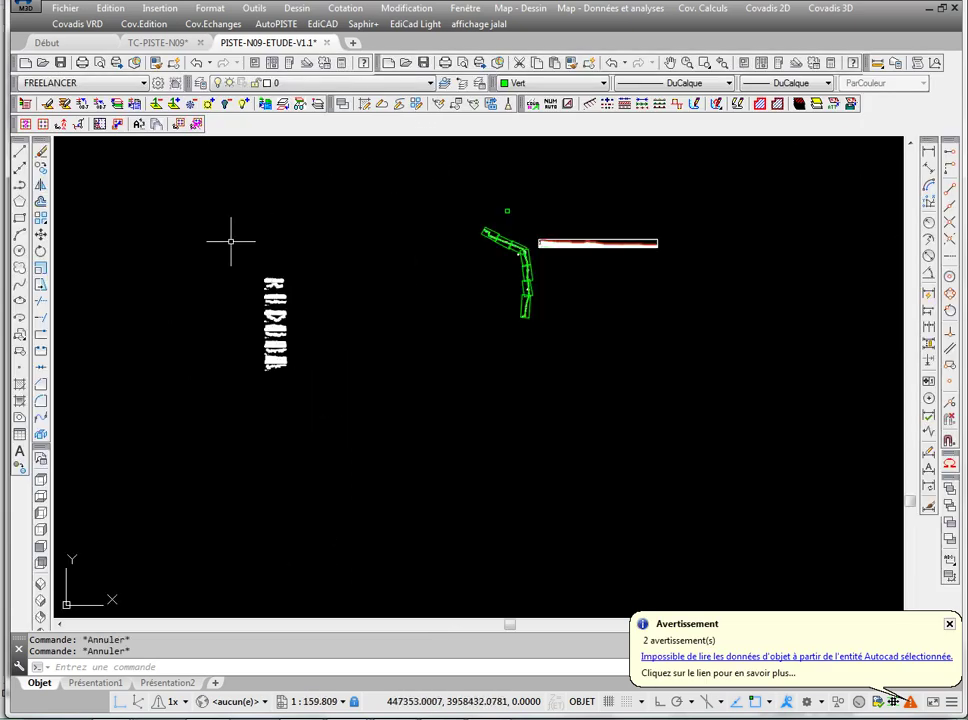
left_click(230, 241)
left_click(362, 452)
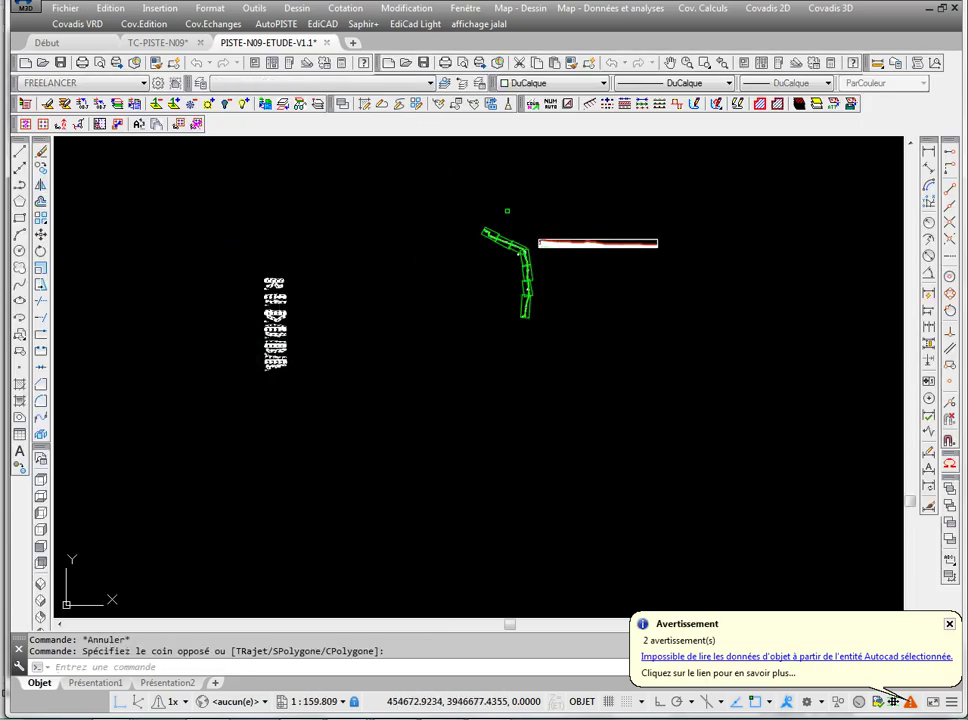
key("Delete")
Open the re-exported tarce.dxf from the PISTE folder and fit the whole drawing in view.
key("Up")
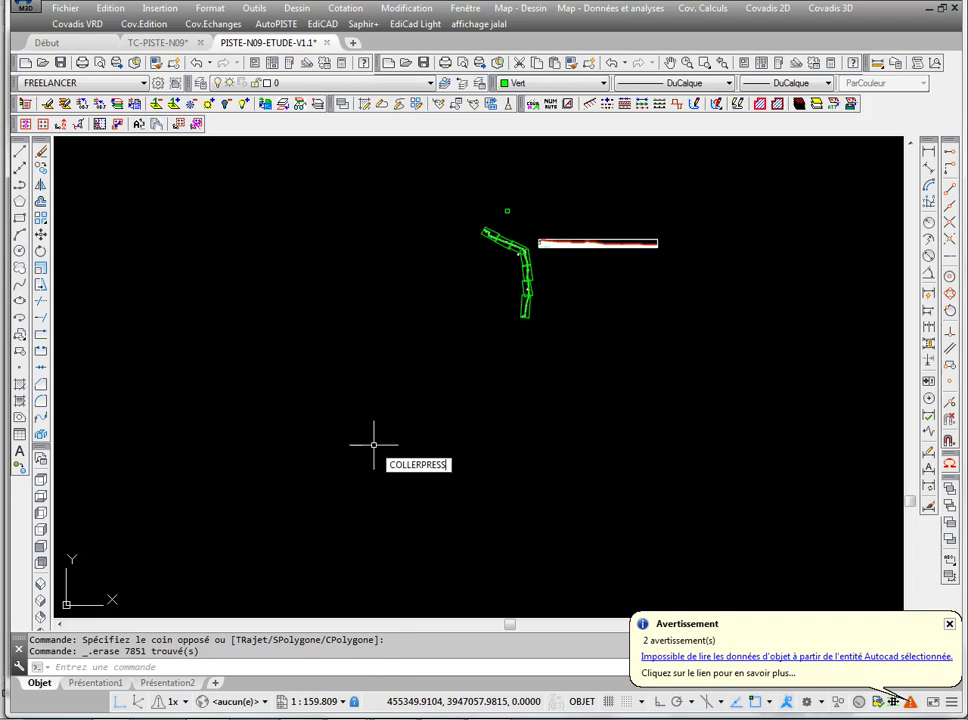
key("Return")
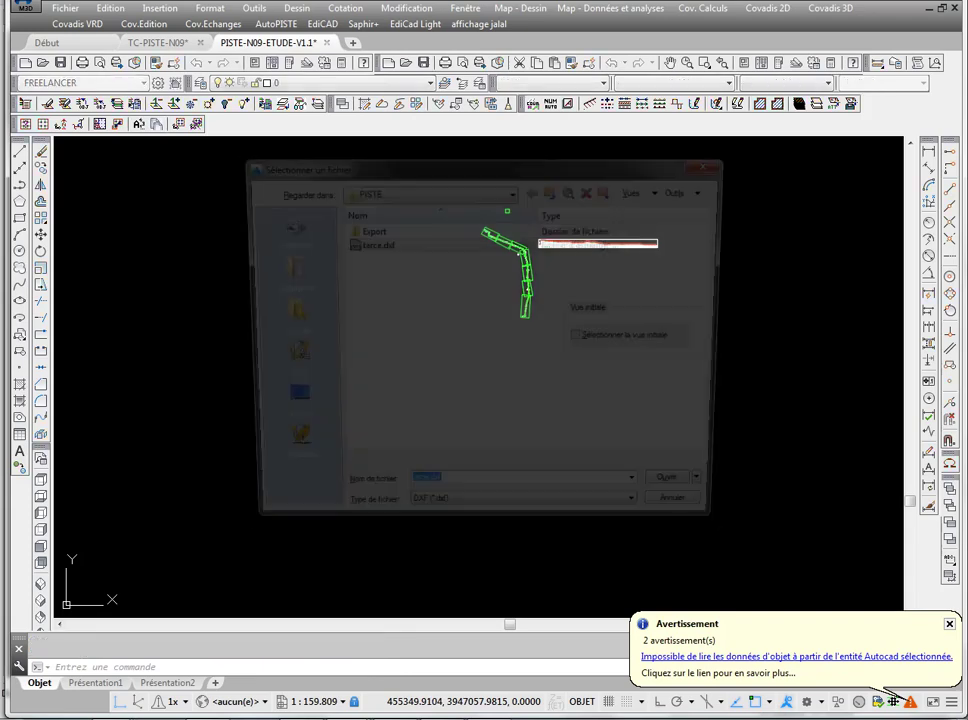
double_click(372, 246)
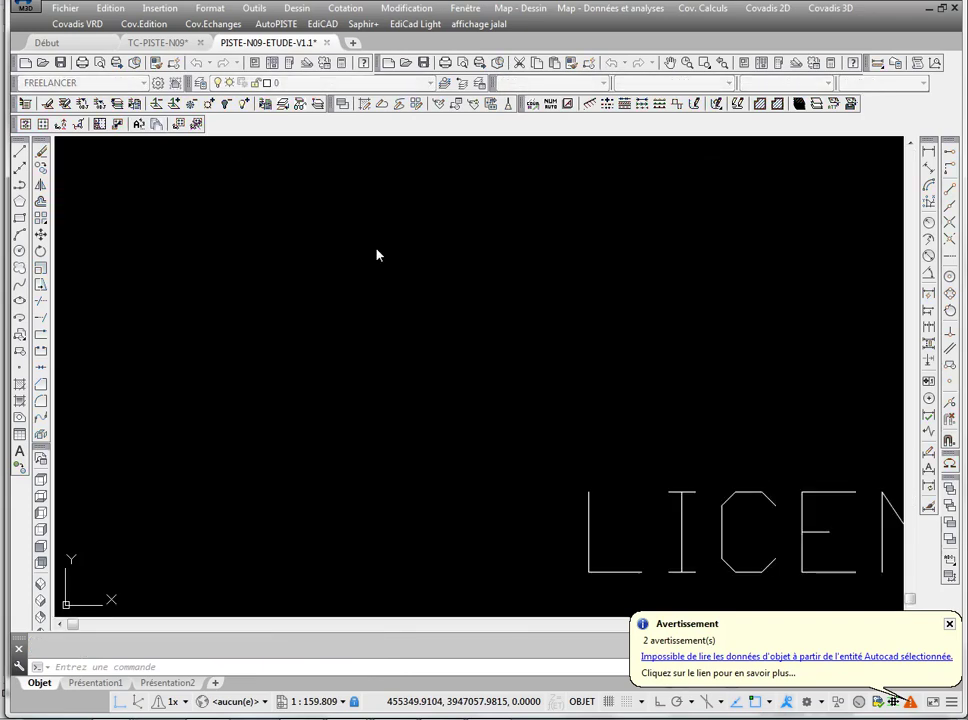
middle_click(447, 307)
middle_click(447, 307)
Examine the frames around the stacked sheets in tarce.dxf, including the borders between neighbouring sheets and the corner text.
scroll(468, 312, "up", 4)
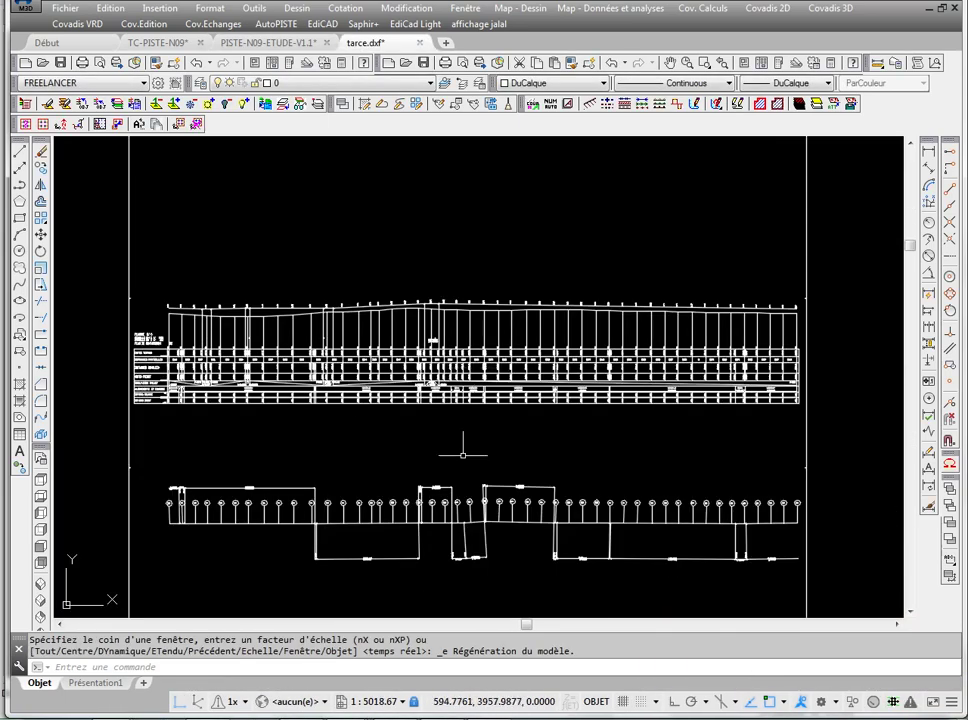
scroll(365, 383, "up", 15)
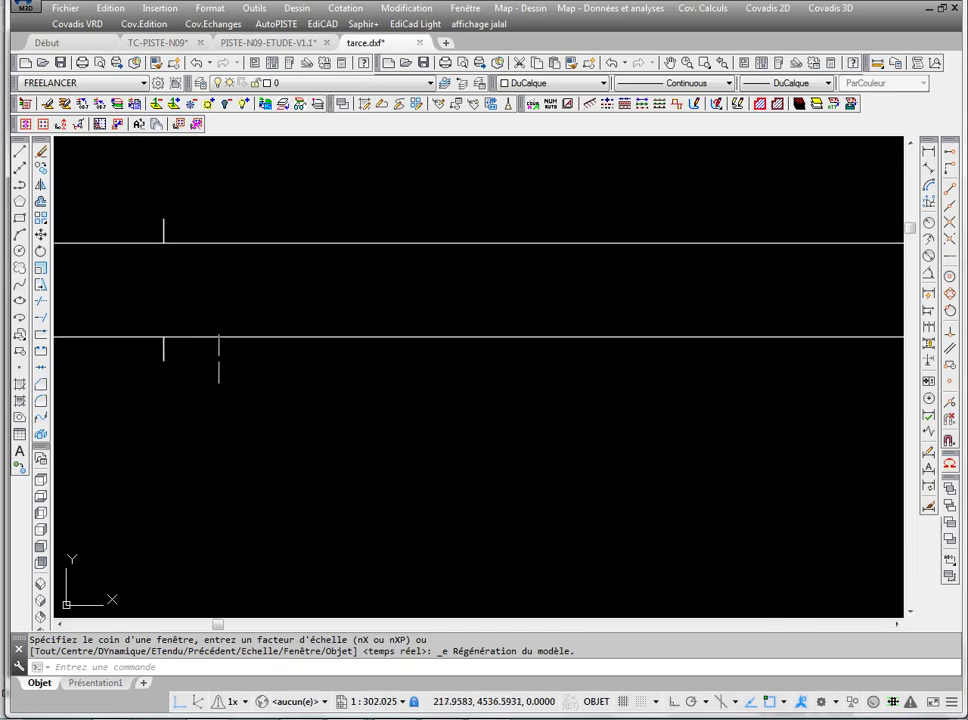
scroll(394, 391, "down", 15)
mouse_move(542, 438)
middle_mouse_down()
mouse_move(438, 393)
mouse_move(300, 380)
middle_mouse_up()
scroll(116, 443, "down", 2)
scroll(207, 378, "down", 2)
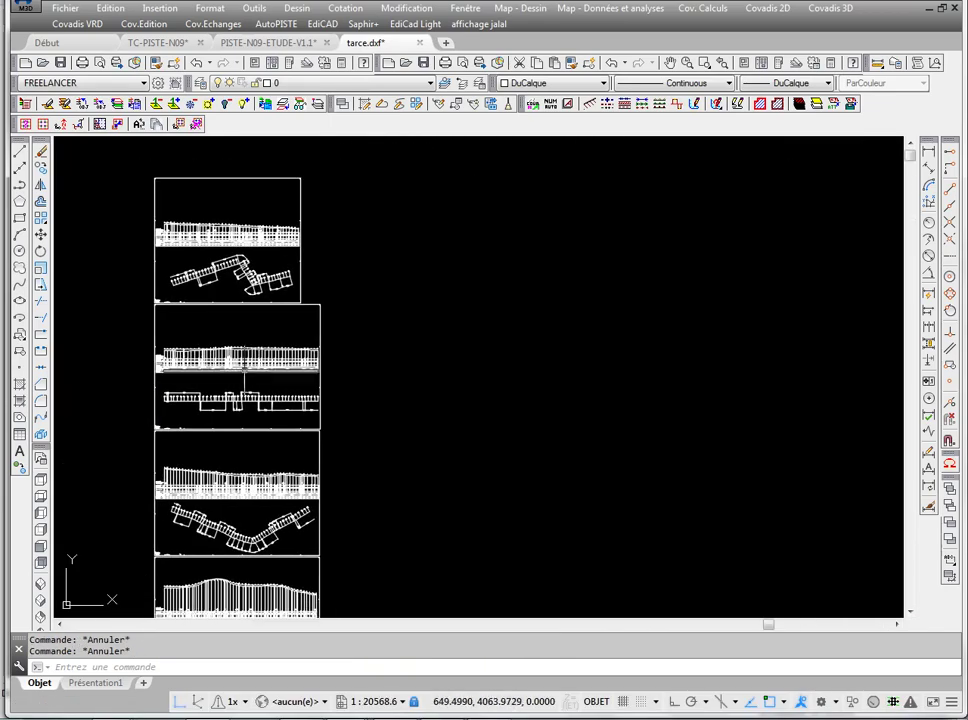
scroll(290, 346, "up", 4)
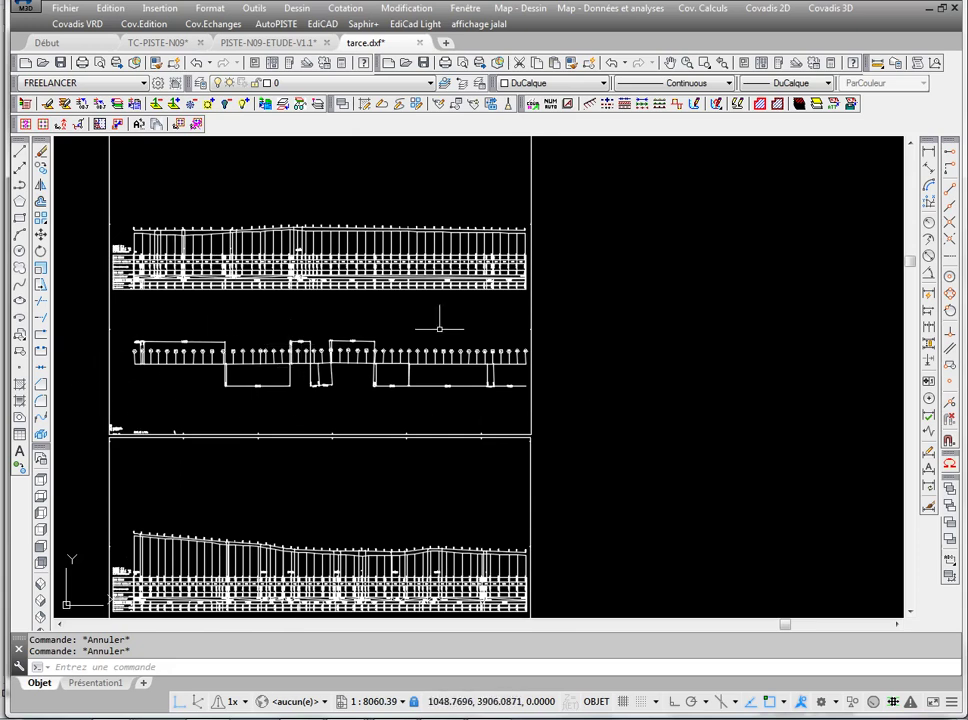
middle_click_drag(147, 316, 315, 296)
scroll(335, 378, "up", 2)
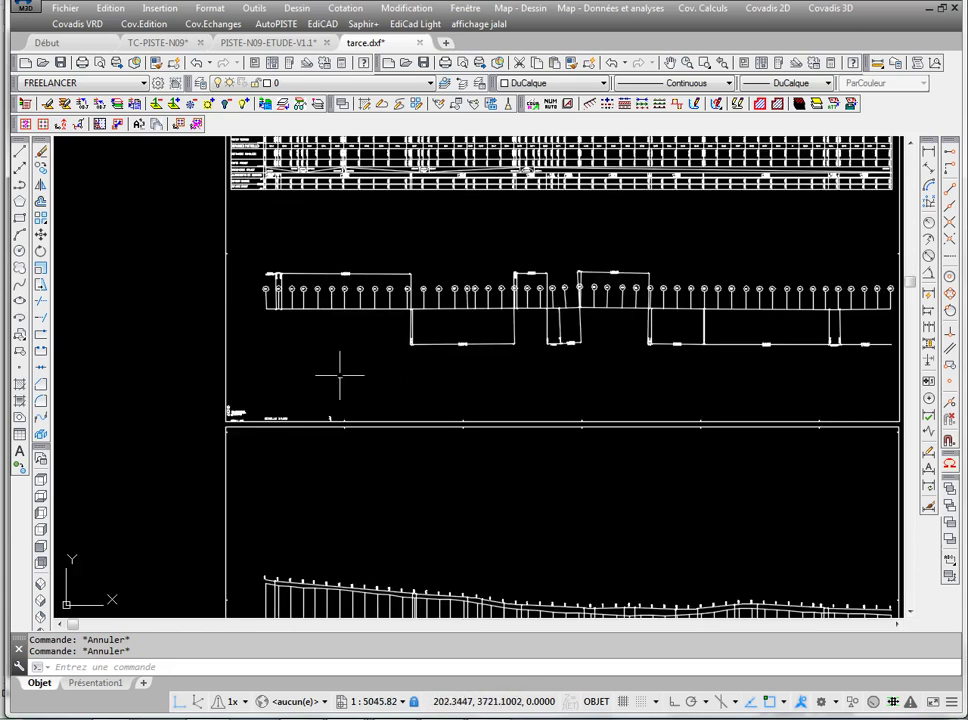
Examine the profile and plan views within their frames, from the upper sheets down to the lowest sheet of the stack.
scroll(501, 346, "down", 2)
middle_click_drag(501, 346, 292, 340)
scroll(290, 338, "down", 2)
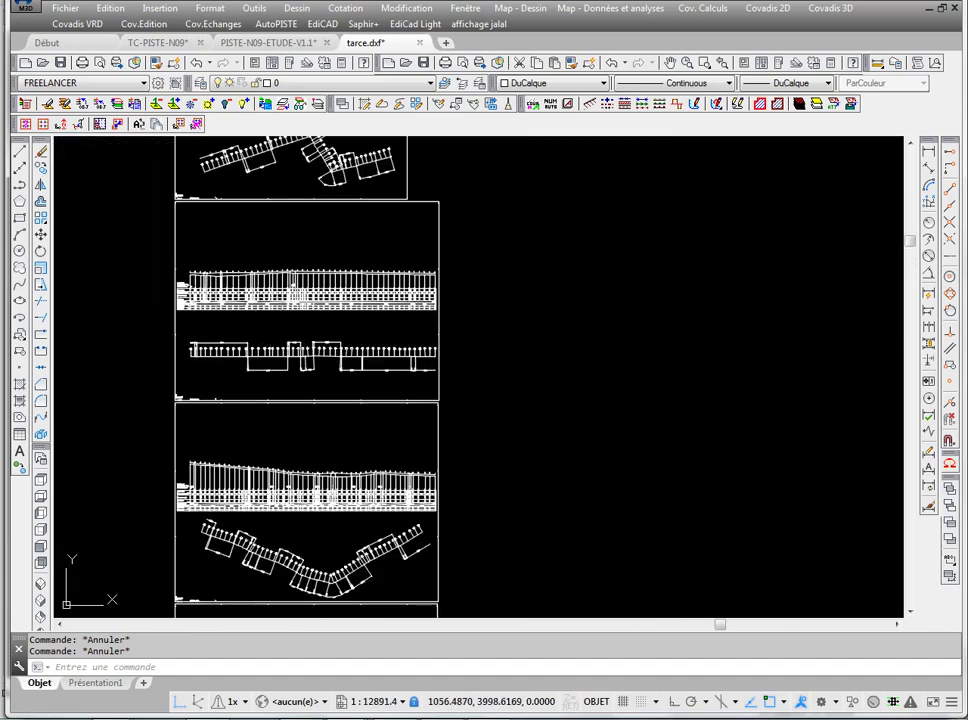
scroll(381, 268, "down", 2)
scroll(383, 331, "up", 10)
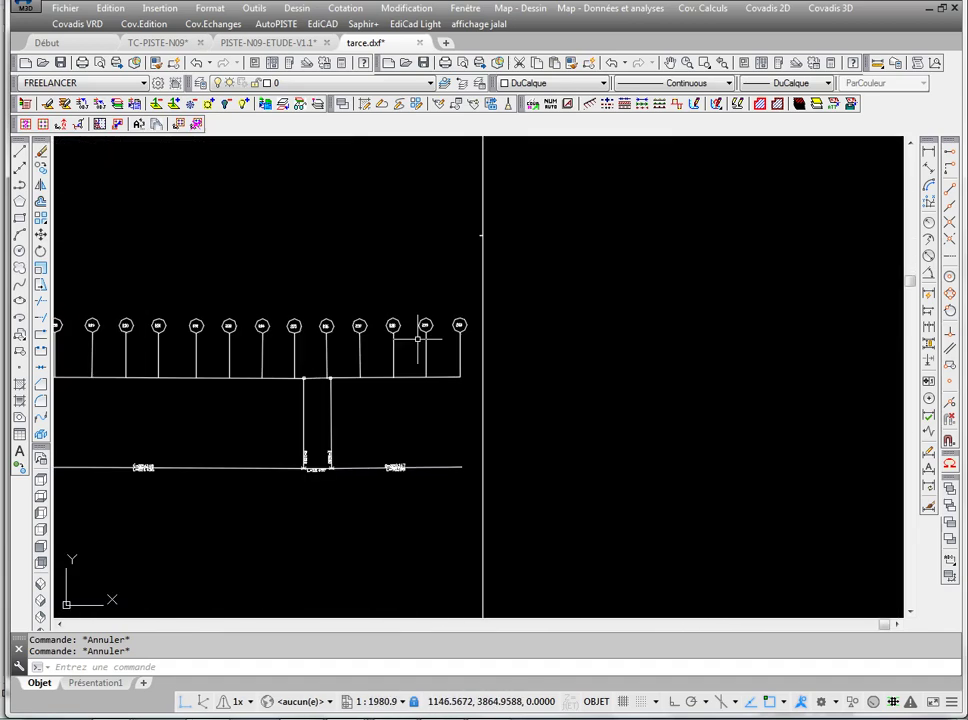
scroll(383, 331, "down", 6)
middle_click_drag(167, 347, 317, 319)
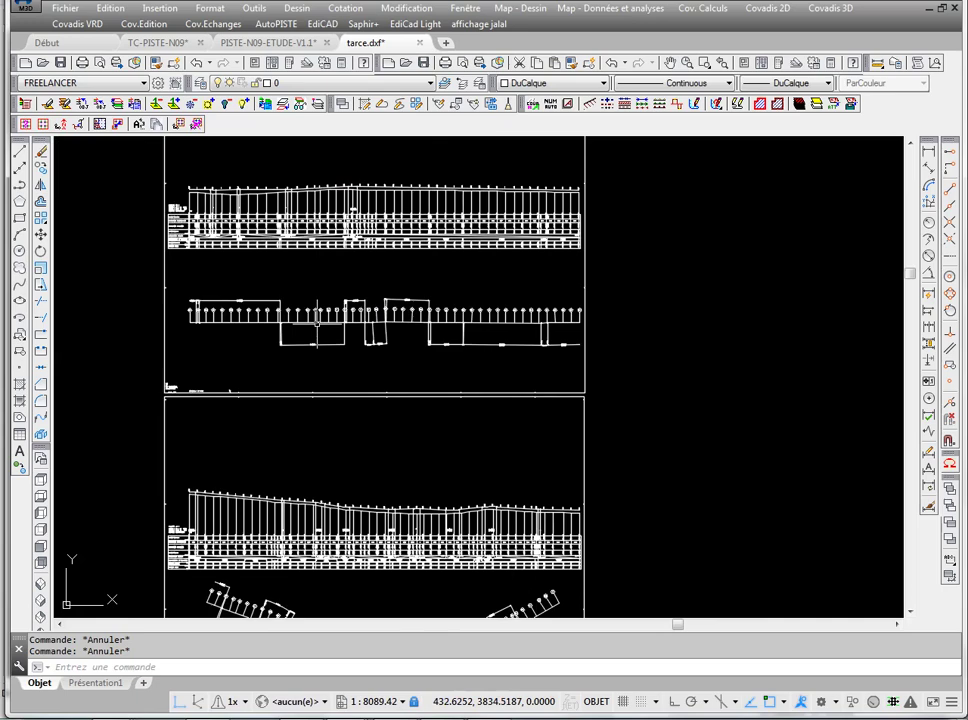
scroll(262, 400, "down", 6)
middle_click_drag(262, 530, 262, 446)
scroll(262, 446, "up", 10)
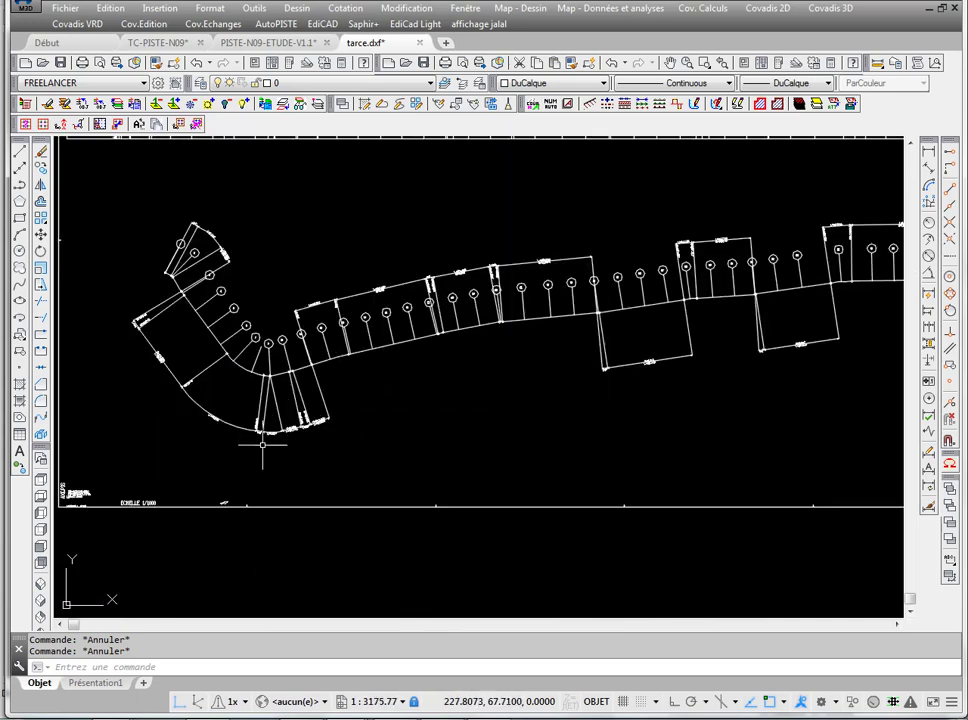
scroll(265, 415, "down", 4)
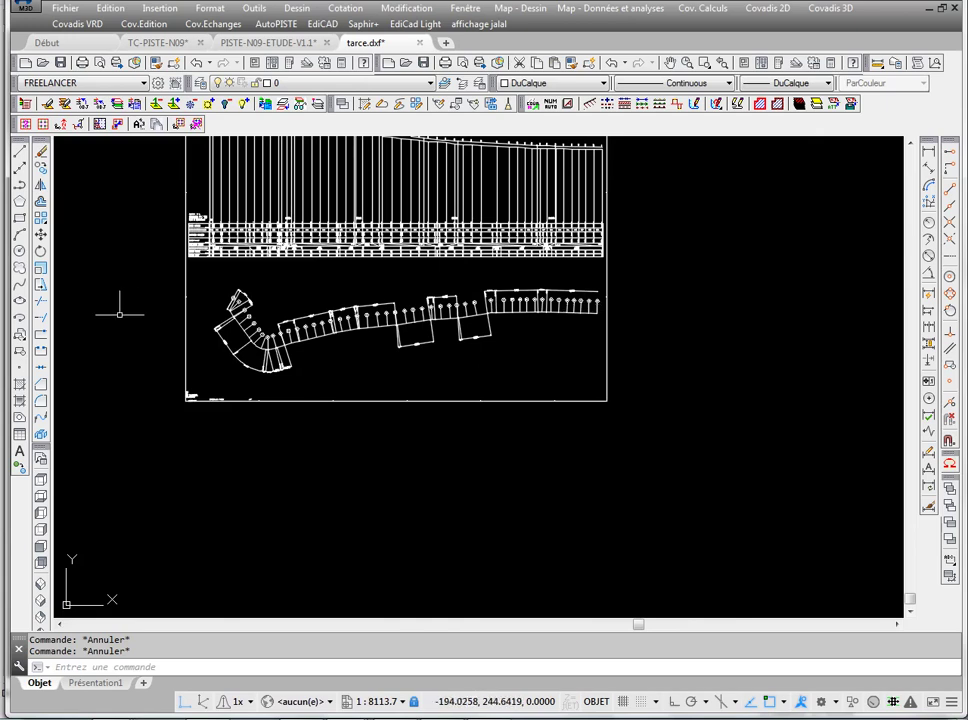
middle_click_drag(460, 276, 462, 305)
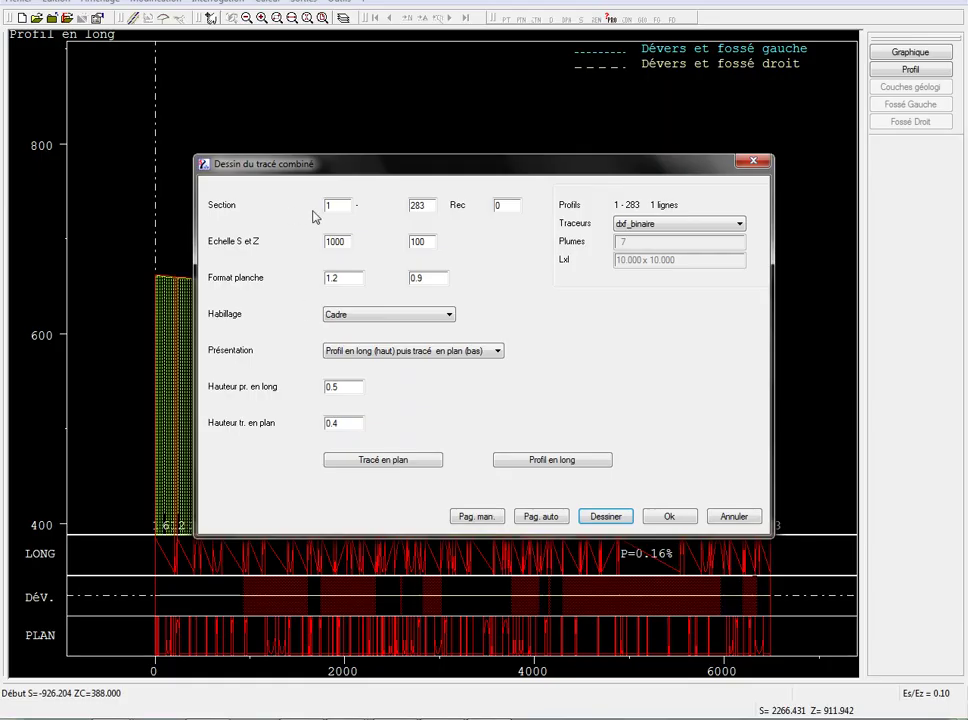
Return to Piste and close the Dessin du tracé combiné dialog.
key("Escape")
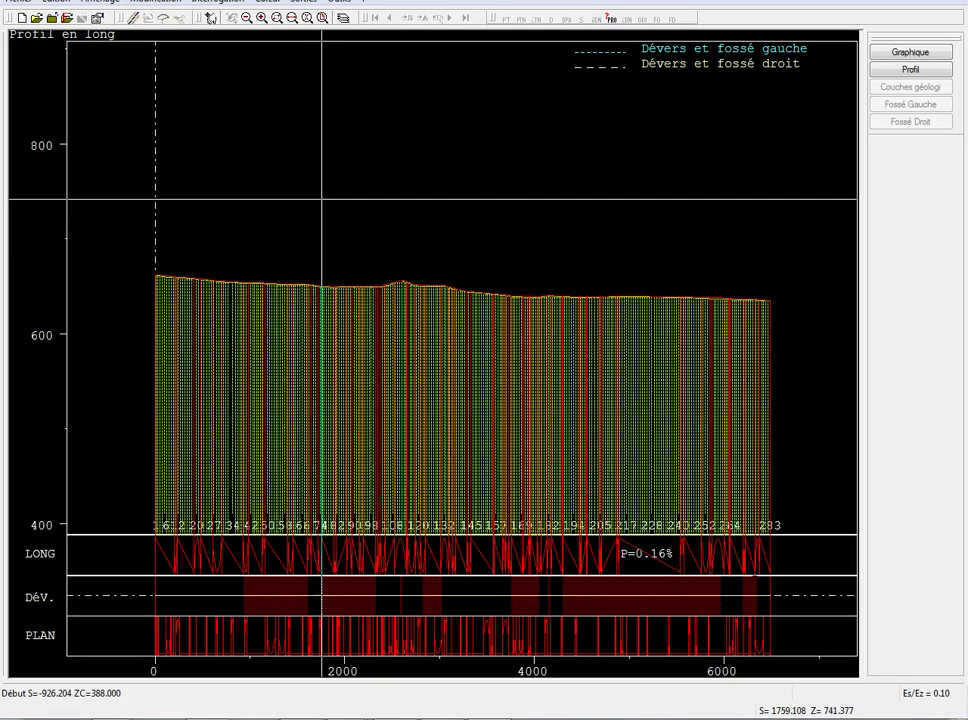
Open the plan alignment drawing settings (Dessin du tracé en plan) and try automatic pagination on the existing sheet format.
left_click(302, 1)
mouse_move(318, 48)
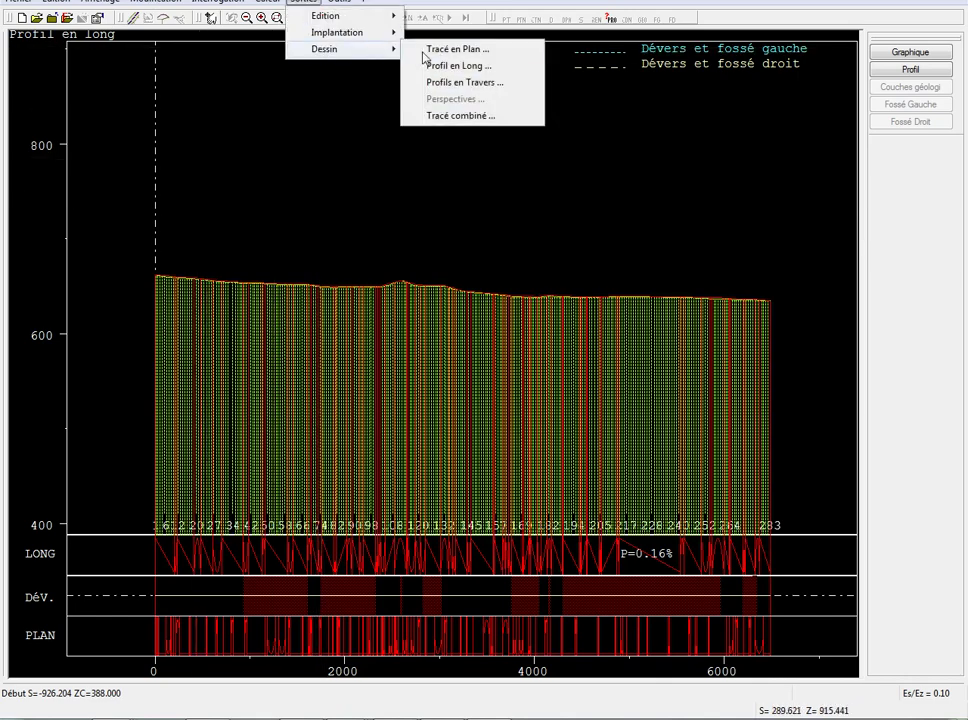
left_click(443, 49)
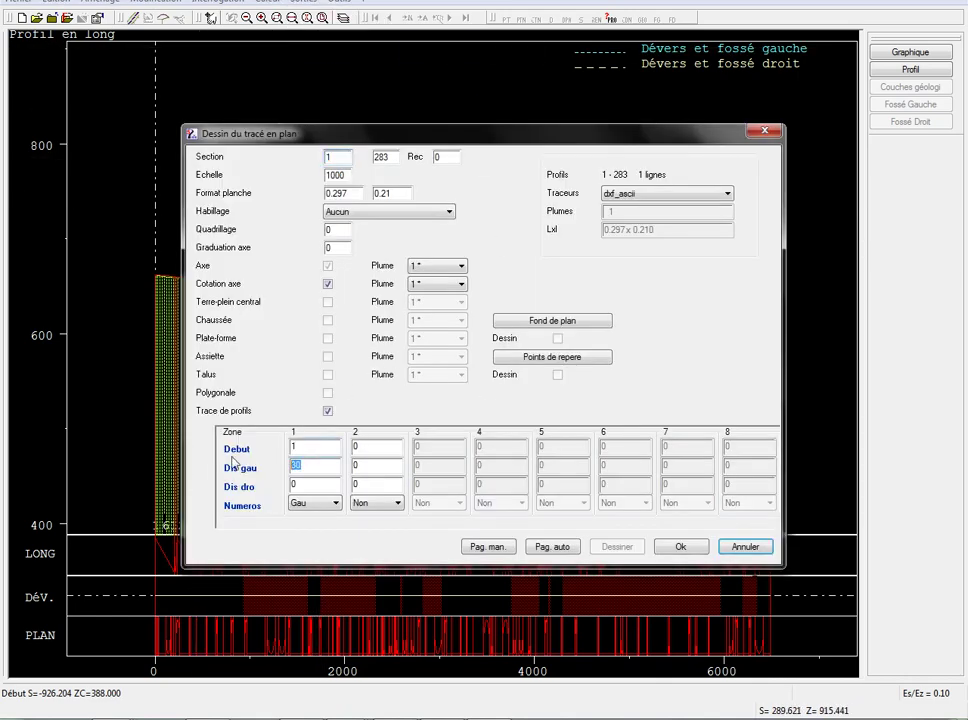
left_click(552, 546)
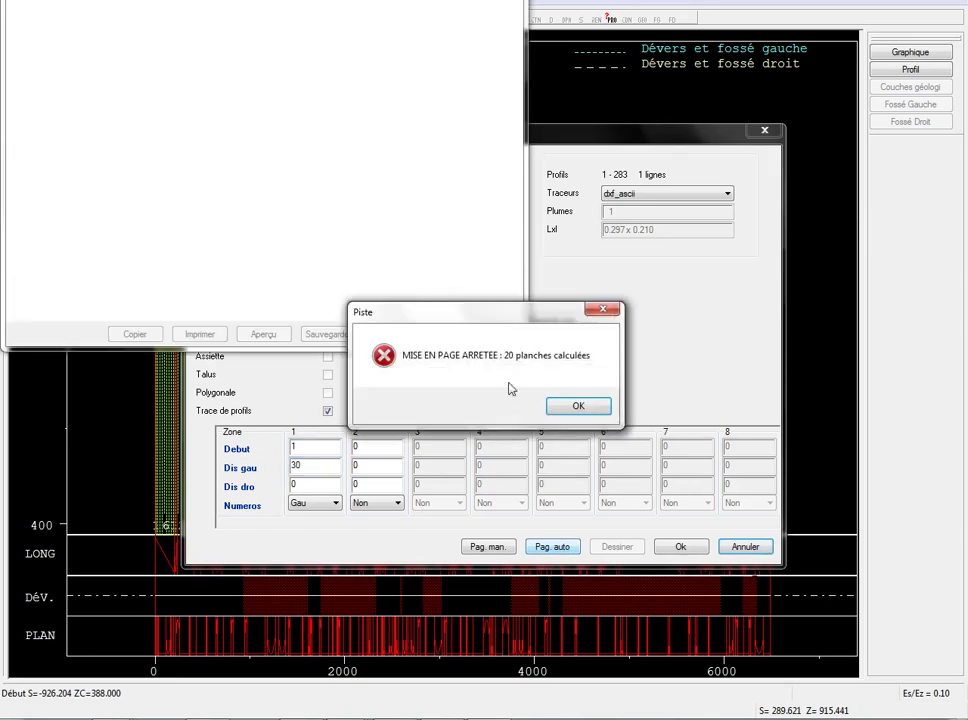
left_click(563, 410)
Set the plotter to dxf_binaire and the sheet format to 10 by 10, and paginate the plan drawing automatically.
left_click(655, 193)
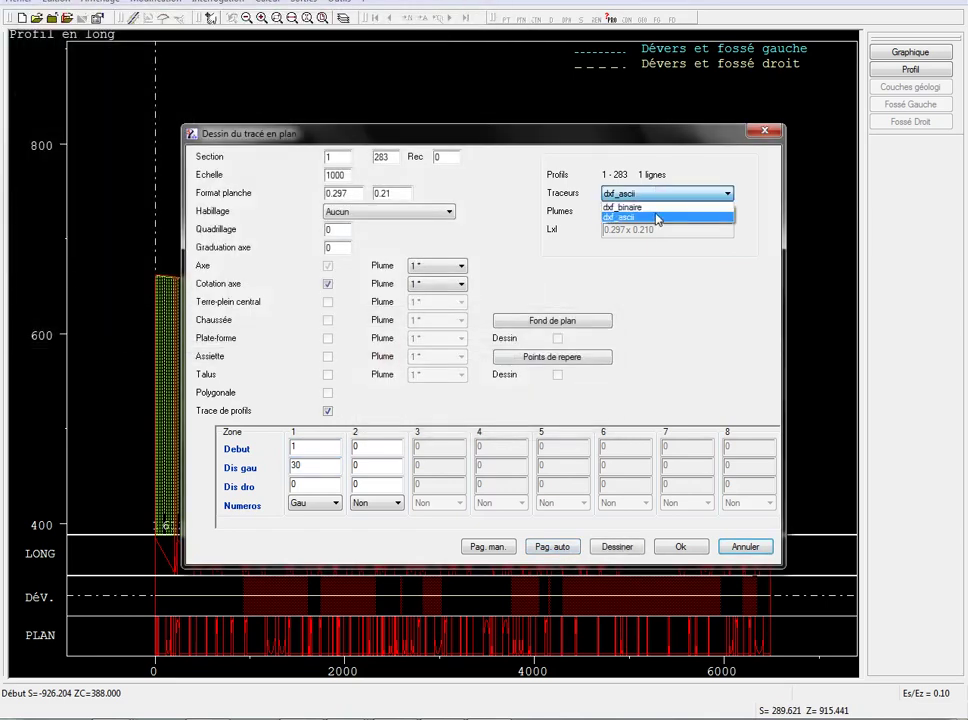
left_click(650, 207)
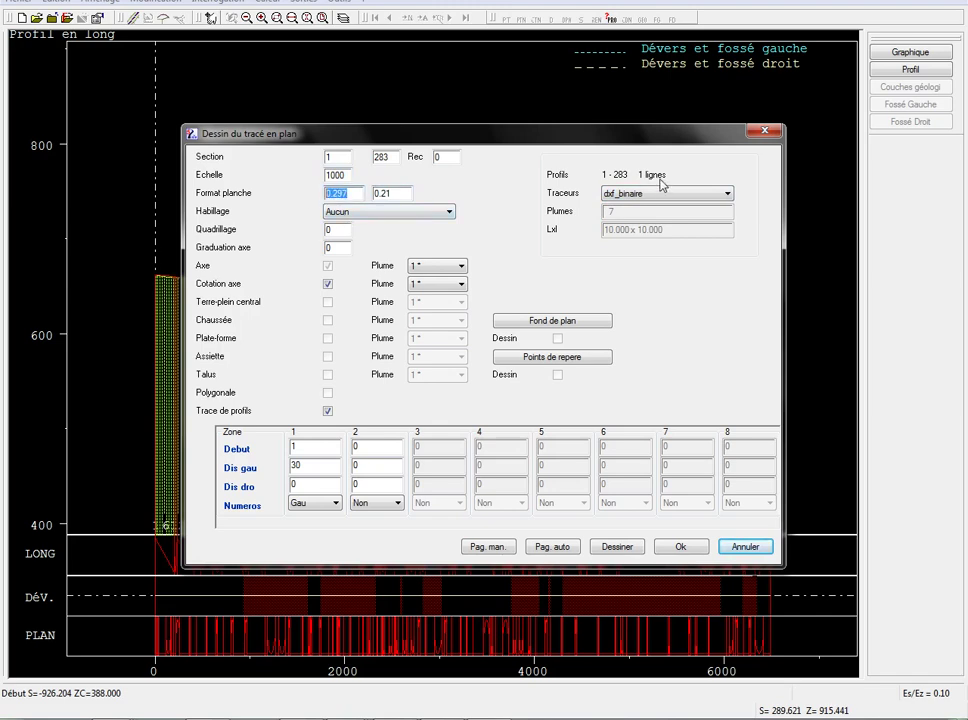
type("10")
key("Tab")
type("10")
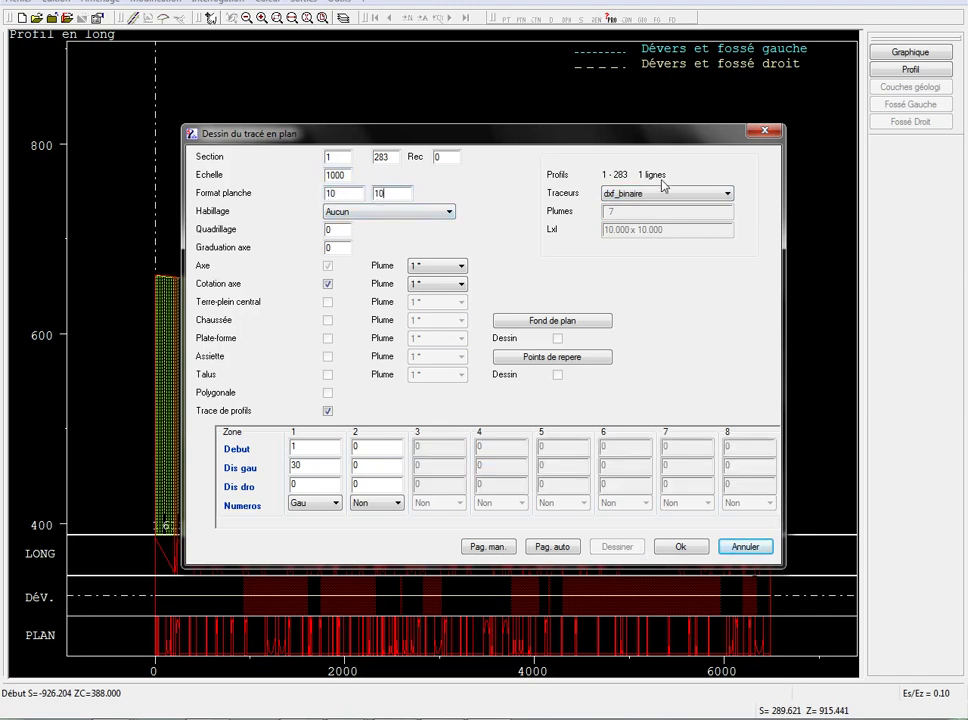
left_click(553, 546)
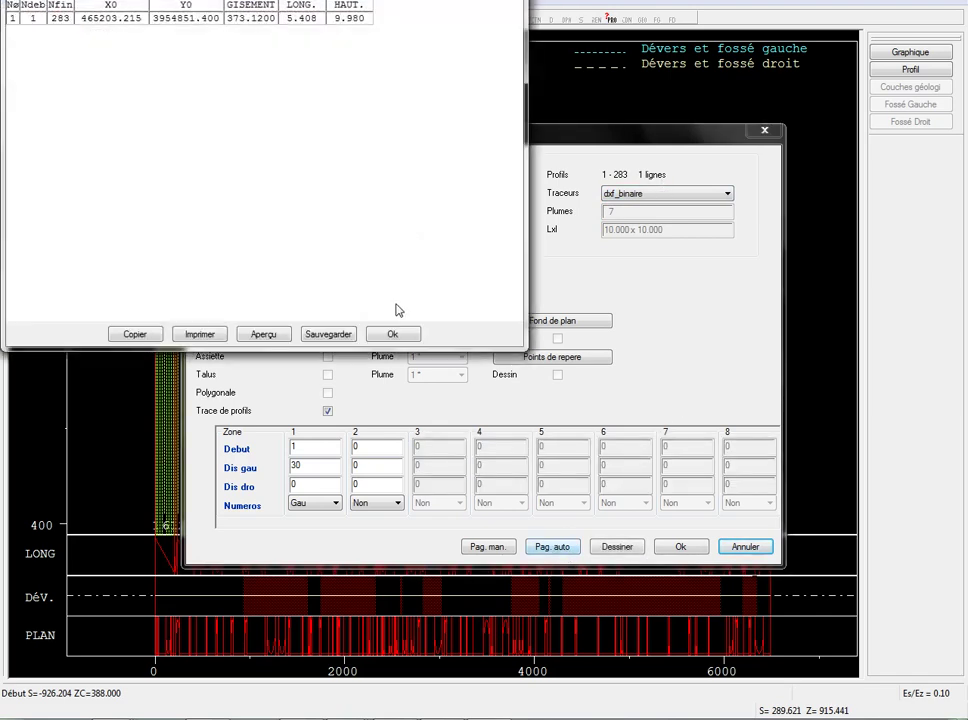
left_click(390, 333)
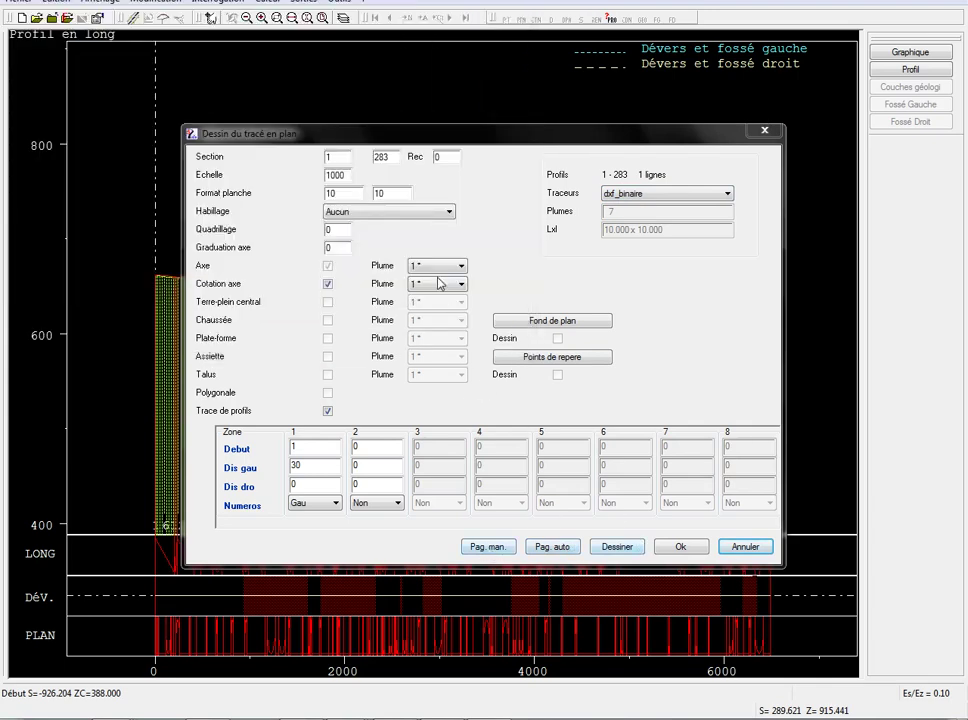
left_click(421, 193)
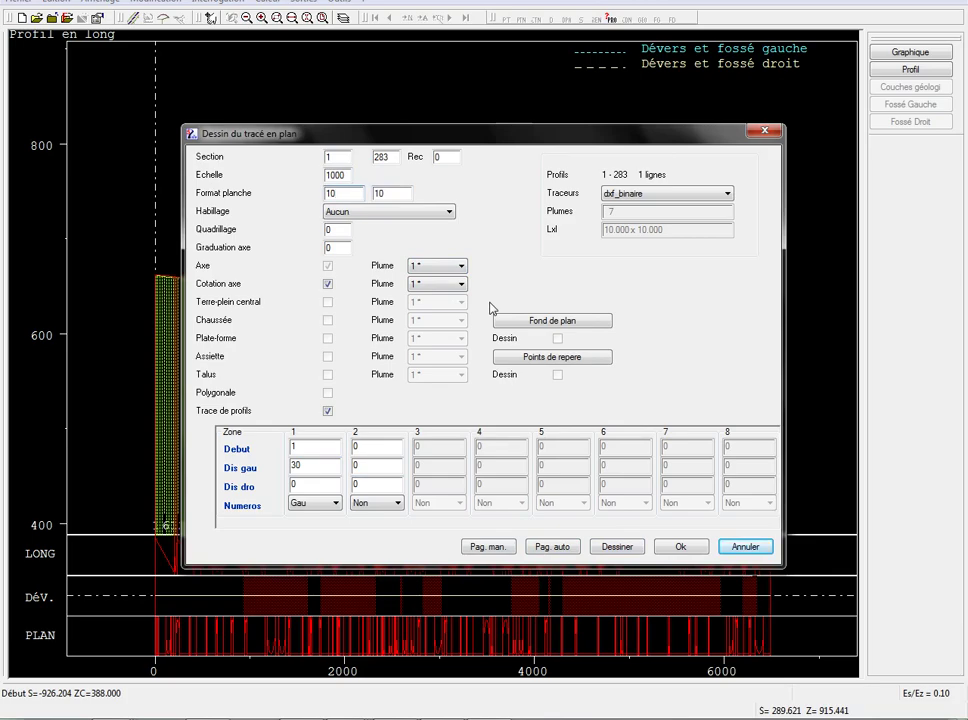
Draw the plan alignment and save it as a DXF file named cotation in the PISTE folder.
left_click(617, 549)
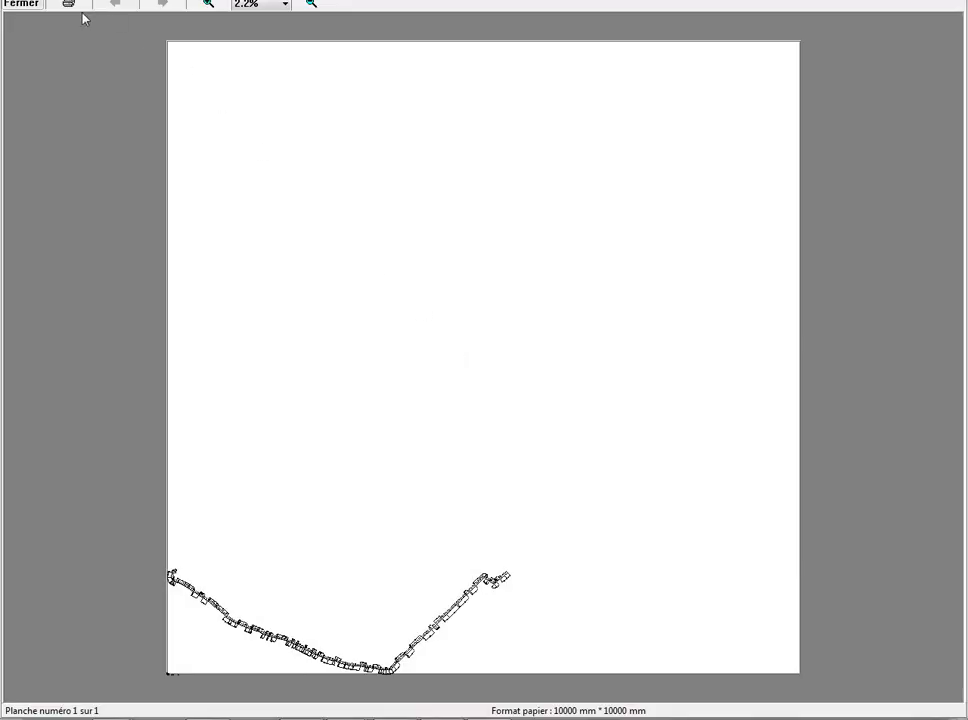
left_click(69, 4)
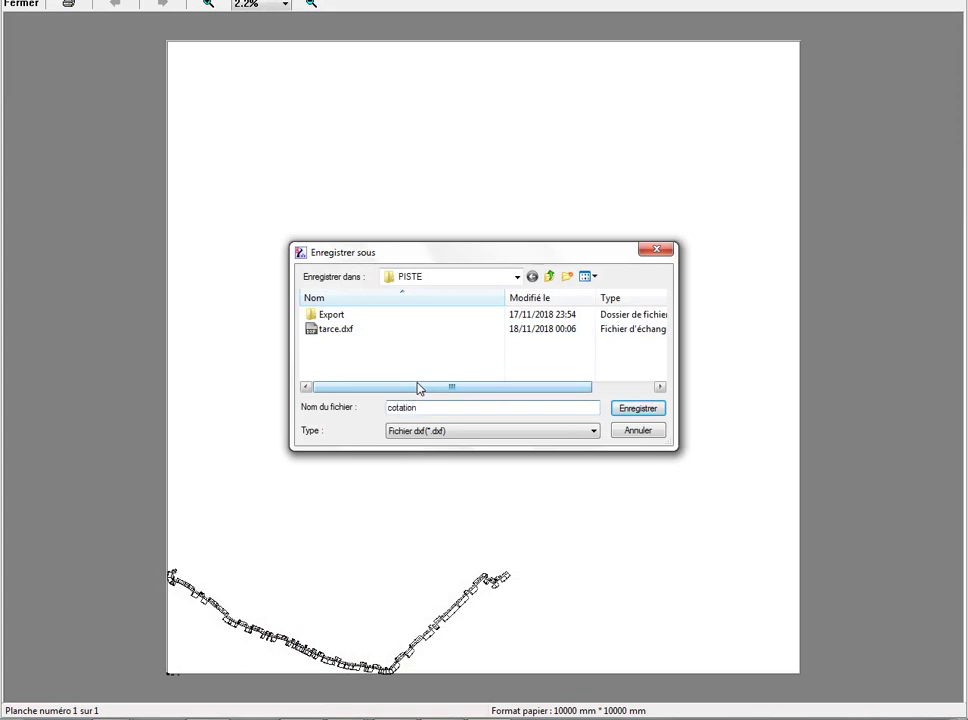
key("Return")
left_click(488, 403)
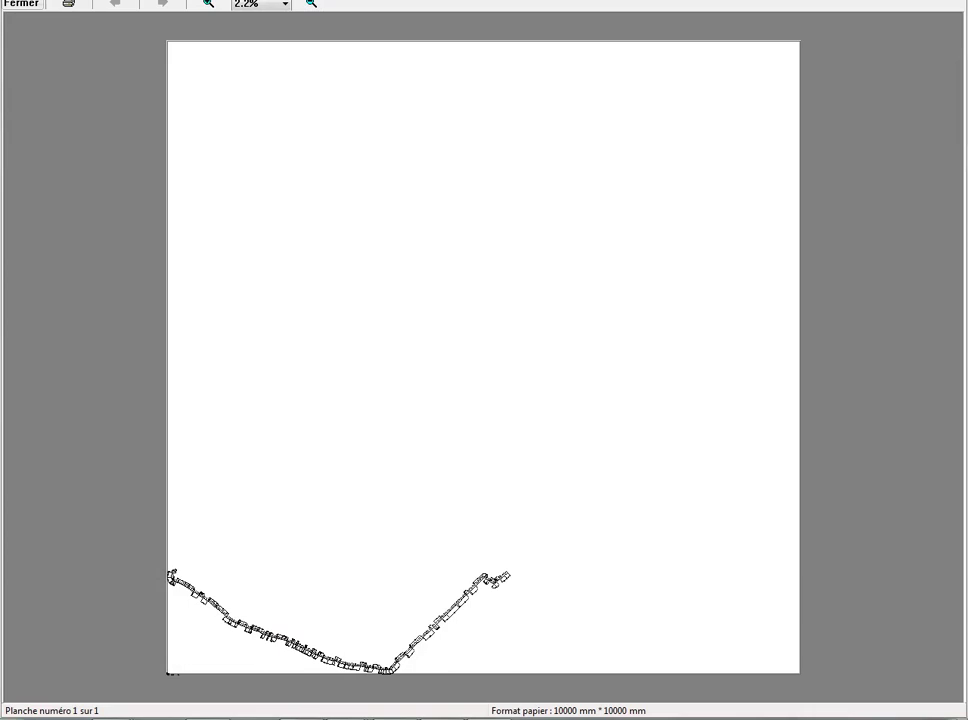
Switch to the Covadis session, open cotation.dxf from the PISTE folder and fit the whole drawing in view.
left_click(361, 661)
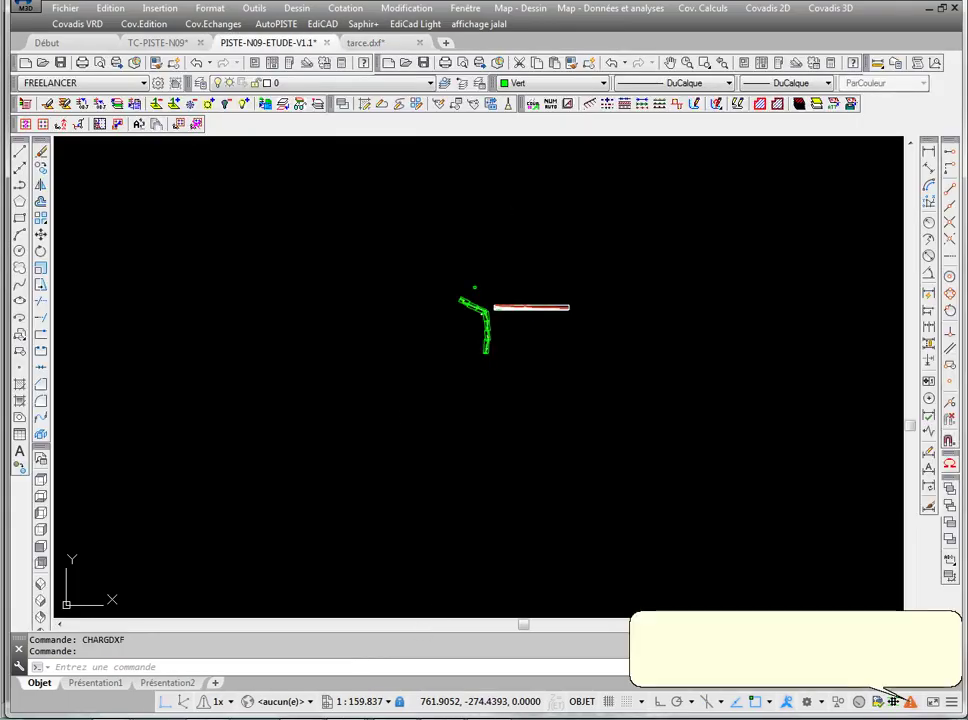
key("Escape")
key("Escape")
key("Up")
key("Return")
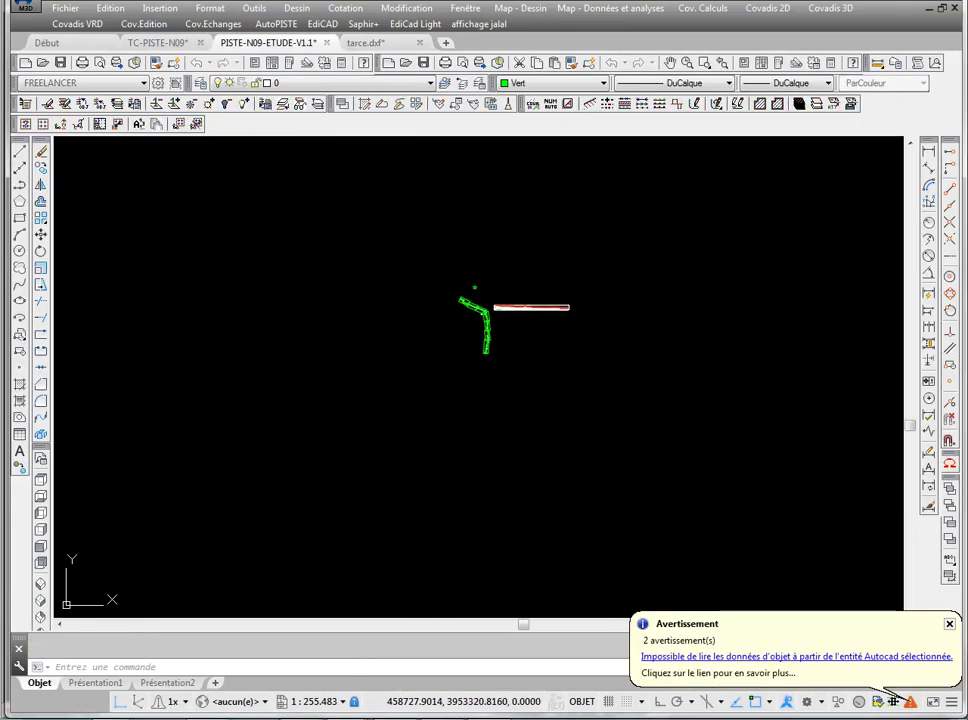
double_click(379, 261)
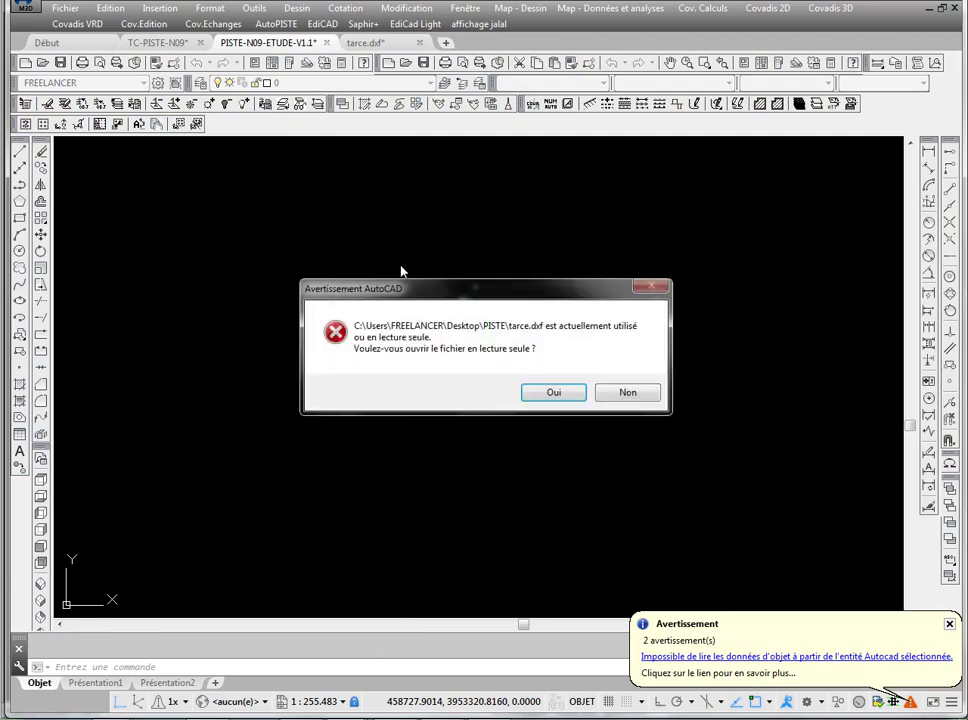
left_click(590, 391)
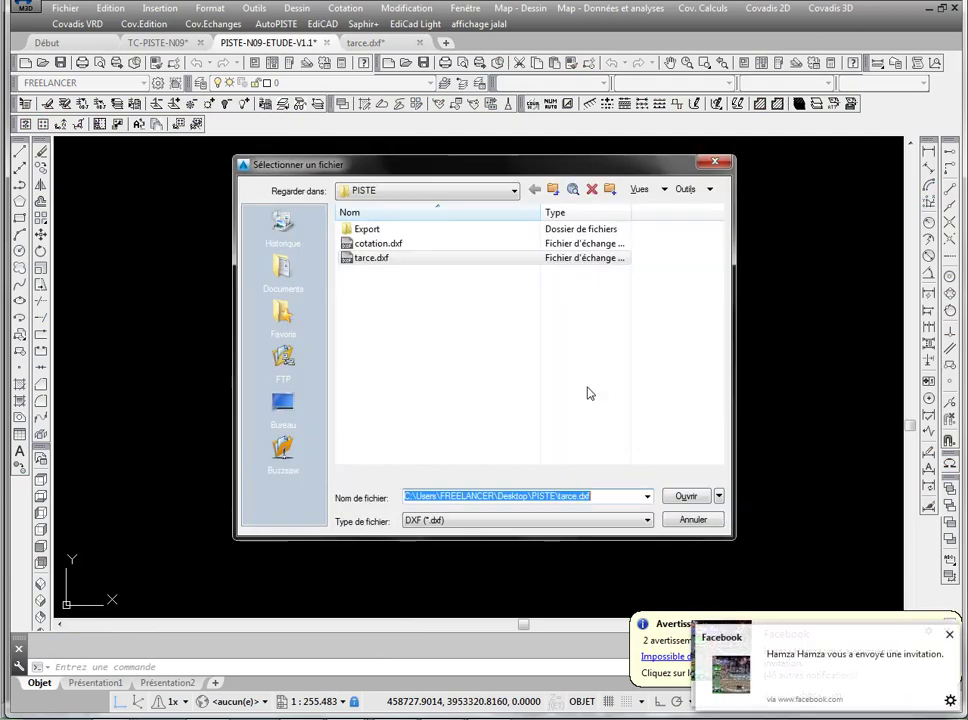
double_click(416, 244)
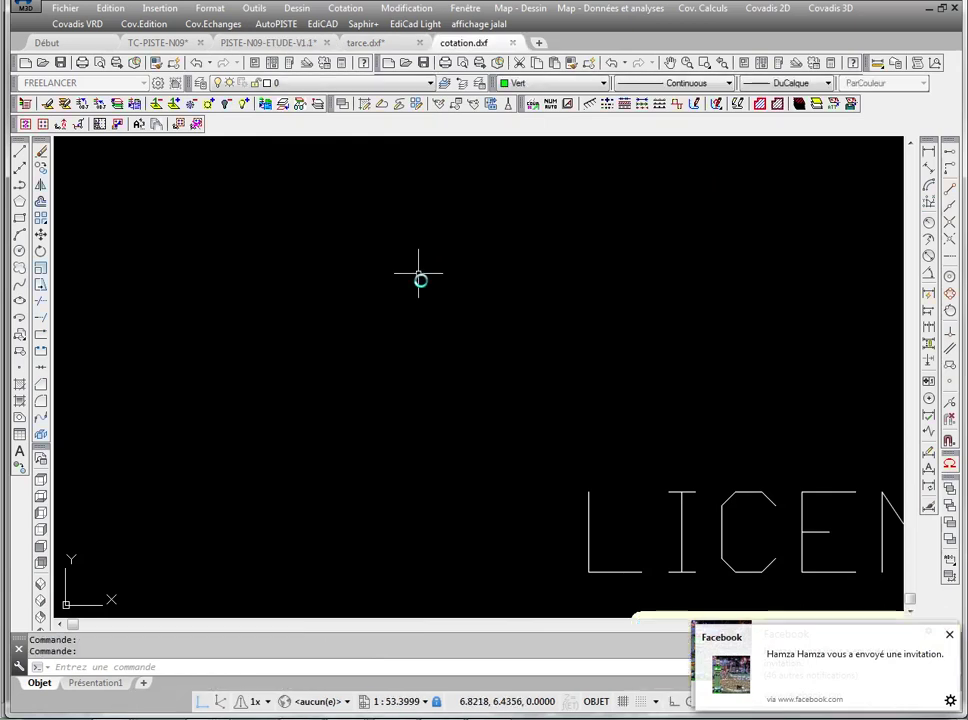
middle_click(420, 277)
middle_click(420, 277)
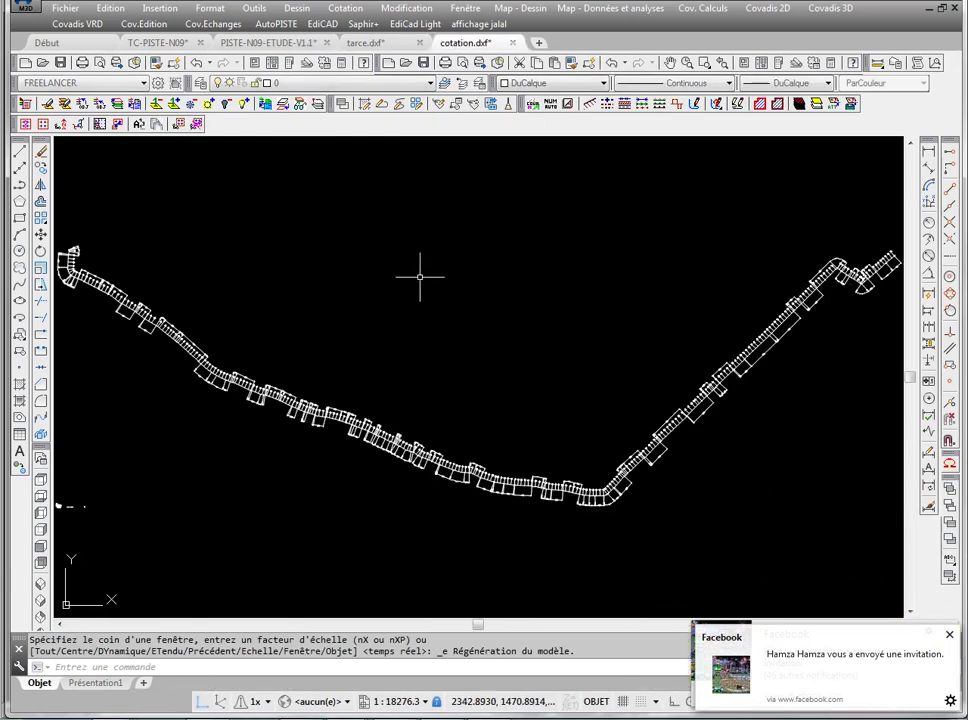
left_click(950, 636)
Delete the small licence text below the start of the dimensioned alignment in cotation.dxf.
scroll(330, 275, "down", 4)
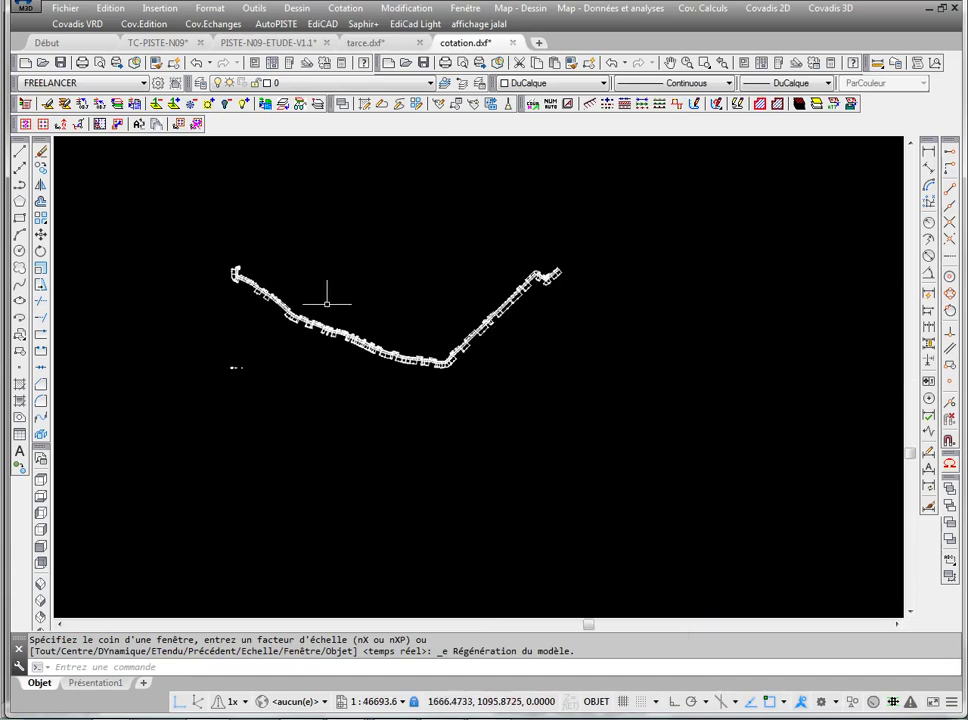
scroll(324, 292, "up", 15)
key("Escape")
scroll(295, 415, "up", 5)
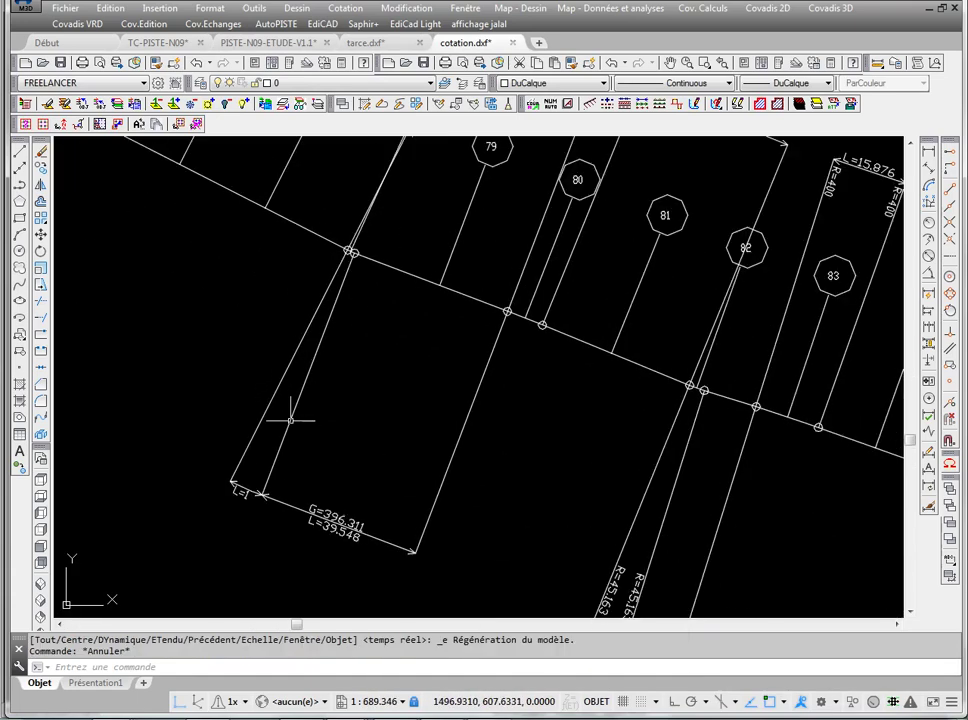
key("Escape")
scroll(299, 404, "down", 20)
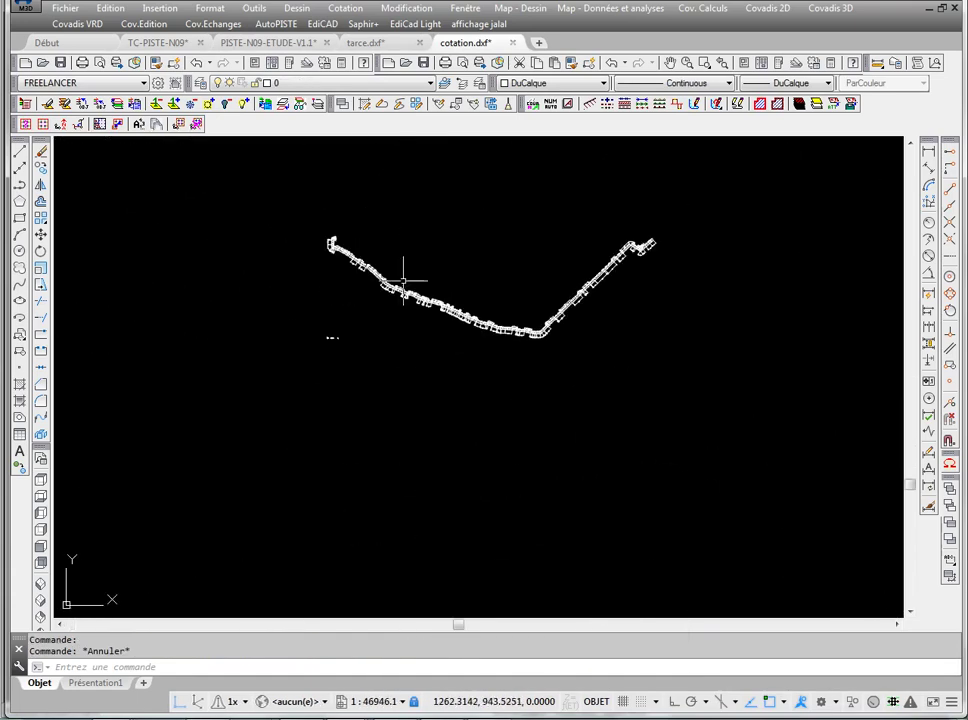
left_click(298, 374)
left_click(340, 388)
key("Delete")
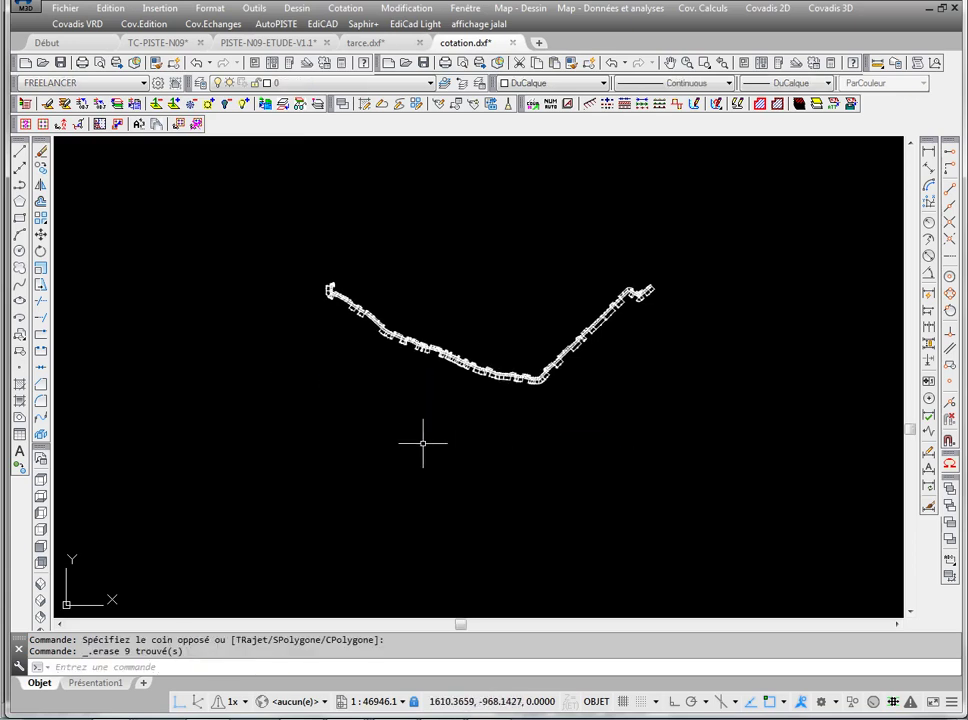
key("Escape")
key("Escape")
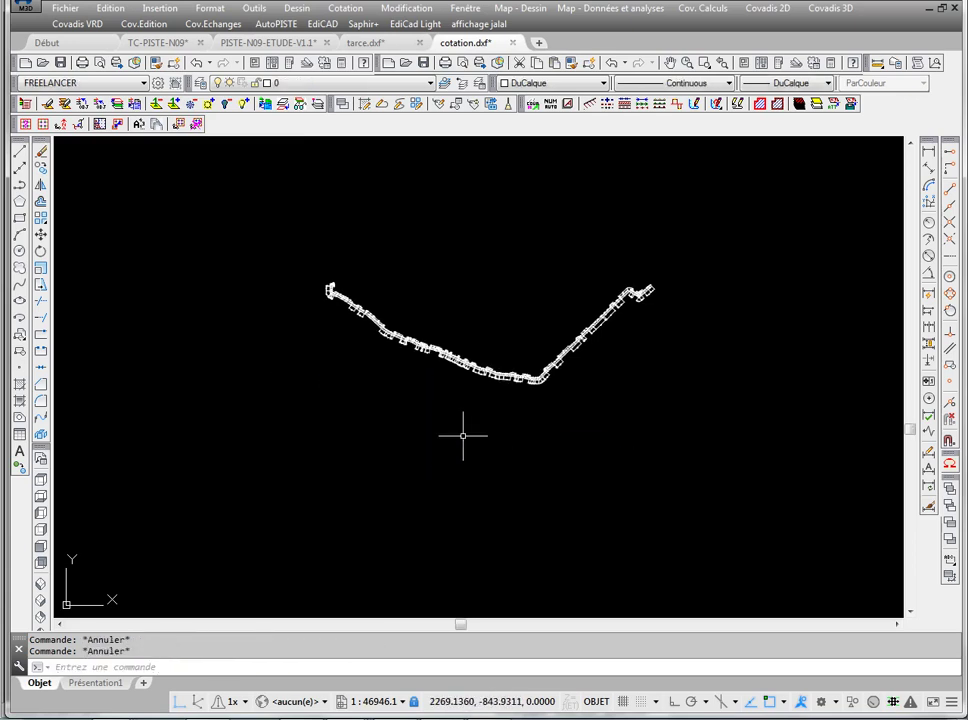
Select the entire dimensioned alignment in cotation.dxf and copy it.
left_click(782, 486)
left_click(260, 210)
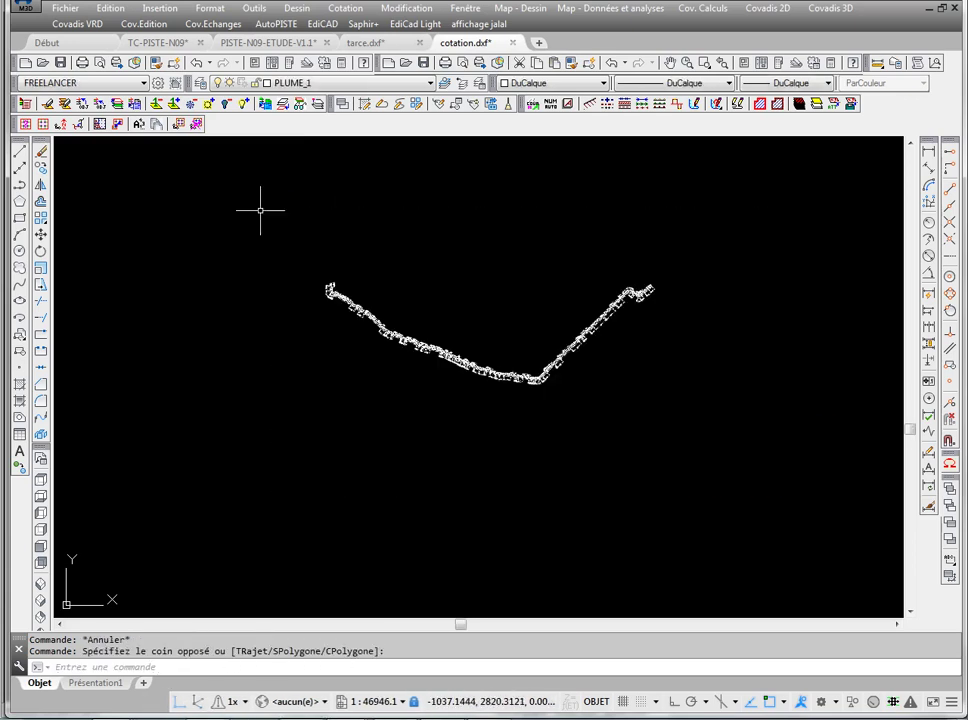
left_click(110, 8)
left_click(290, 82)
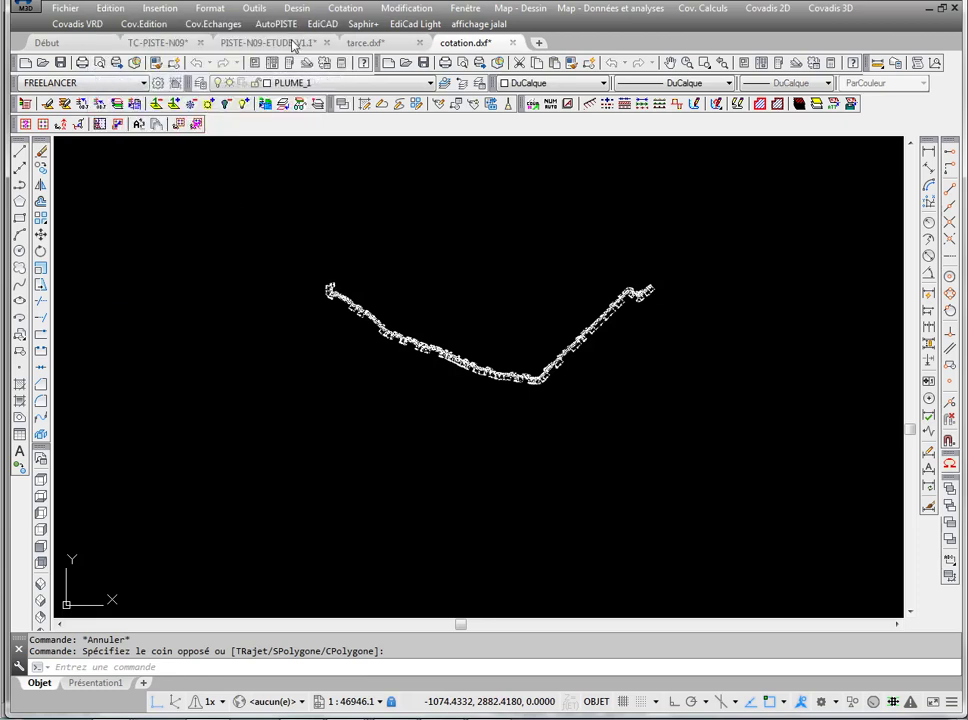
Paste the copied alignment into the PISTE-N09-ETUDE-V1.1 drawing, in the empty area beside the existing green plan.
left_click(292, 45)
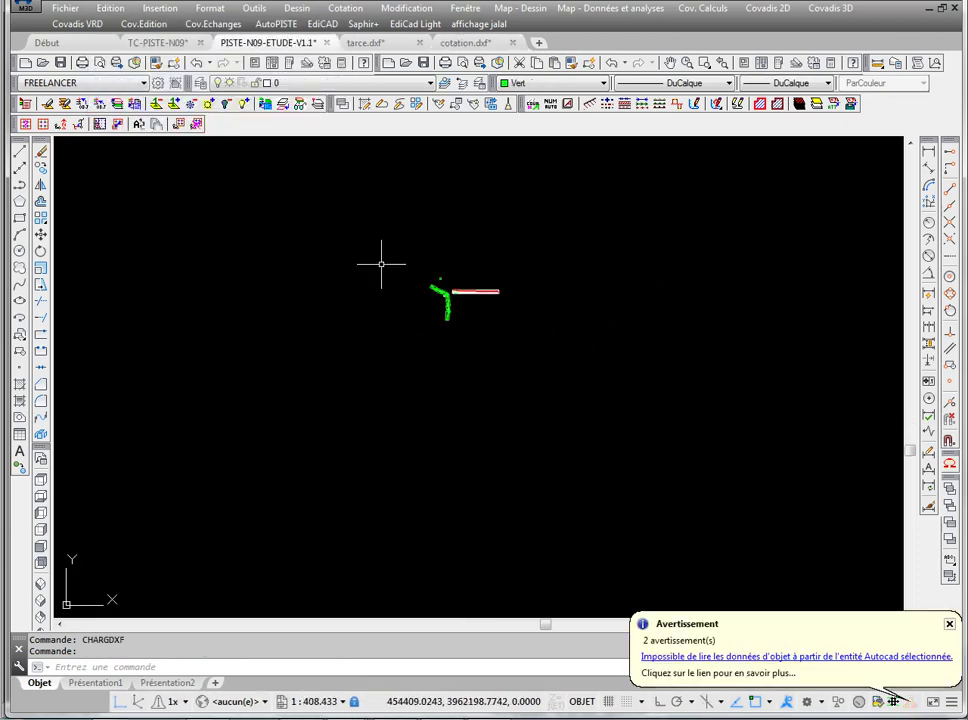
scroll(381, 264, "down", 2)
left_click(110, 8)
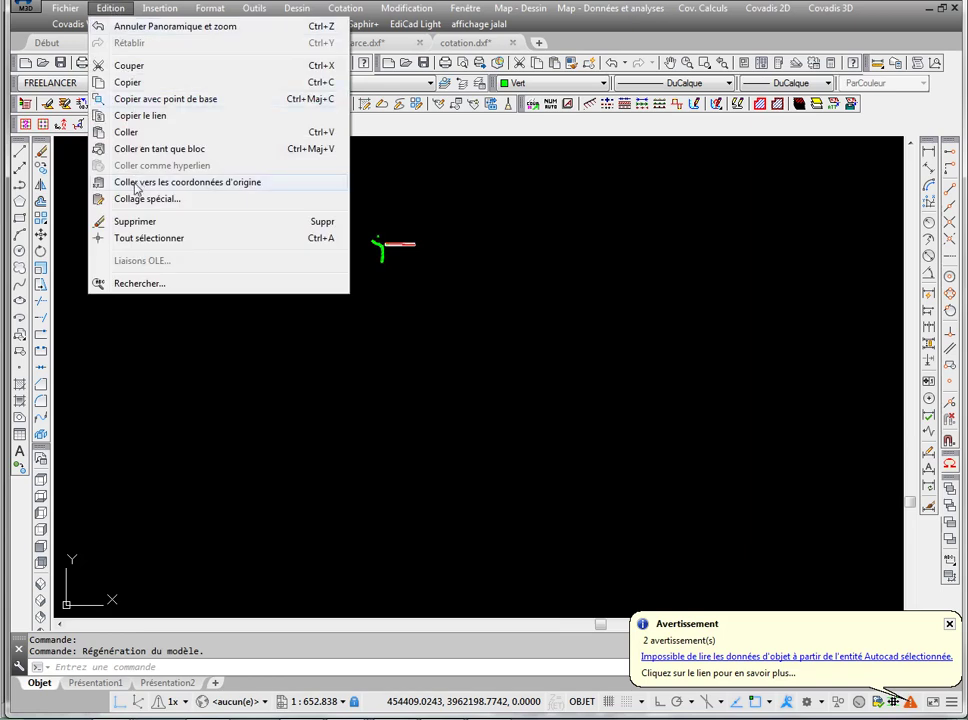
left_click(141, 132)
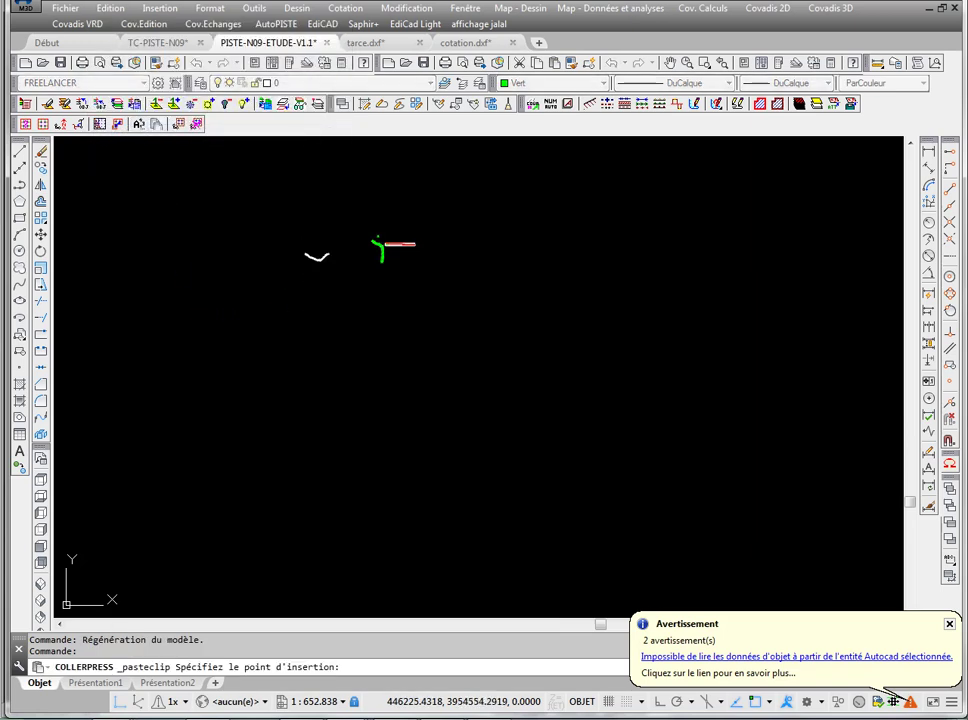
scroll(320, 248, "up", 8)
key("Escape")
scroll(324, 244, "up", 4)
scroll(368, 248, "down", 2)
key("Escape")
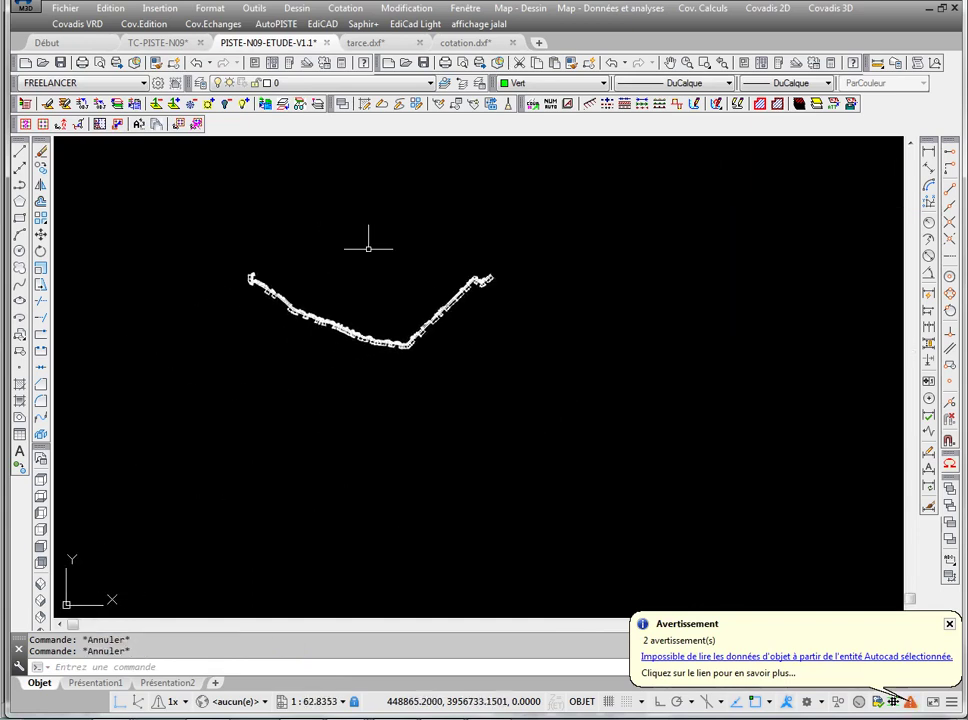
type("align")
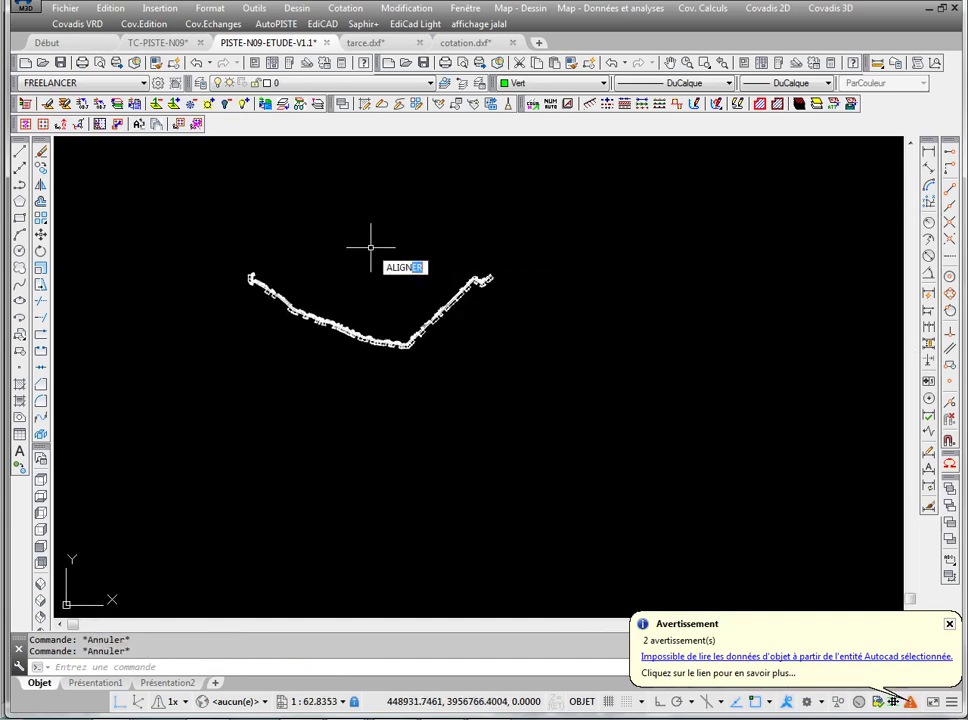
key("Return")
key("Escape")
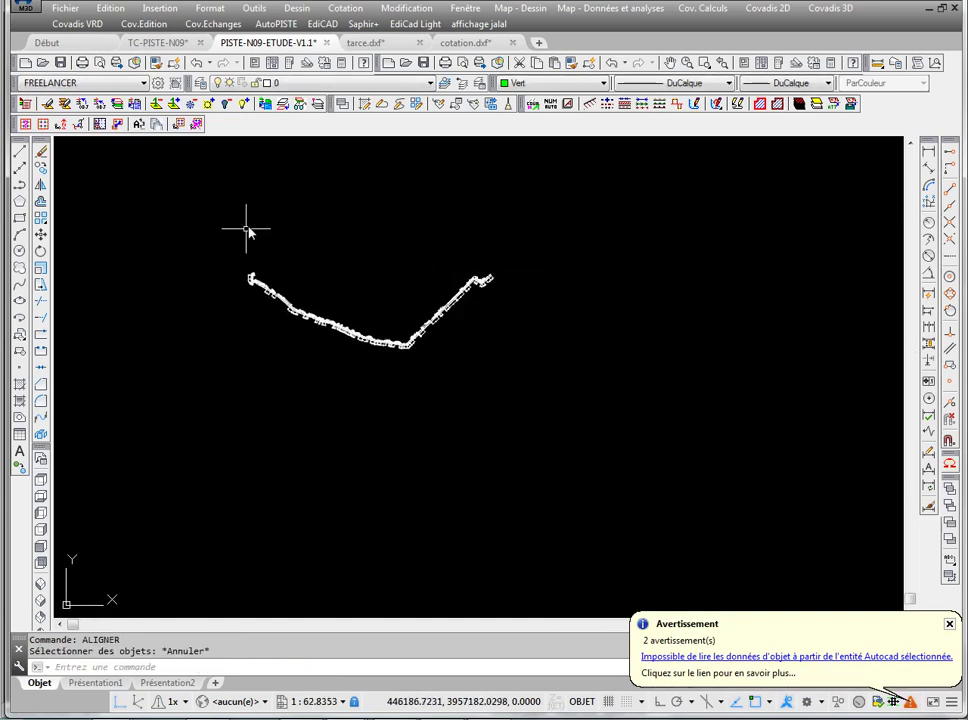
Run the Align command and select the whole pasted alignment with its dimensions and profile numbers as the objects to align.
right_click(248, 226)
left_click(296, 238)
left_click(220, 232)
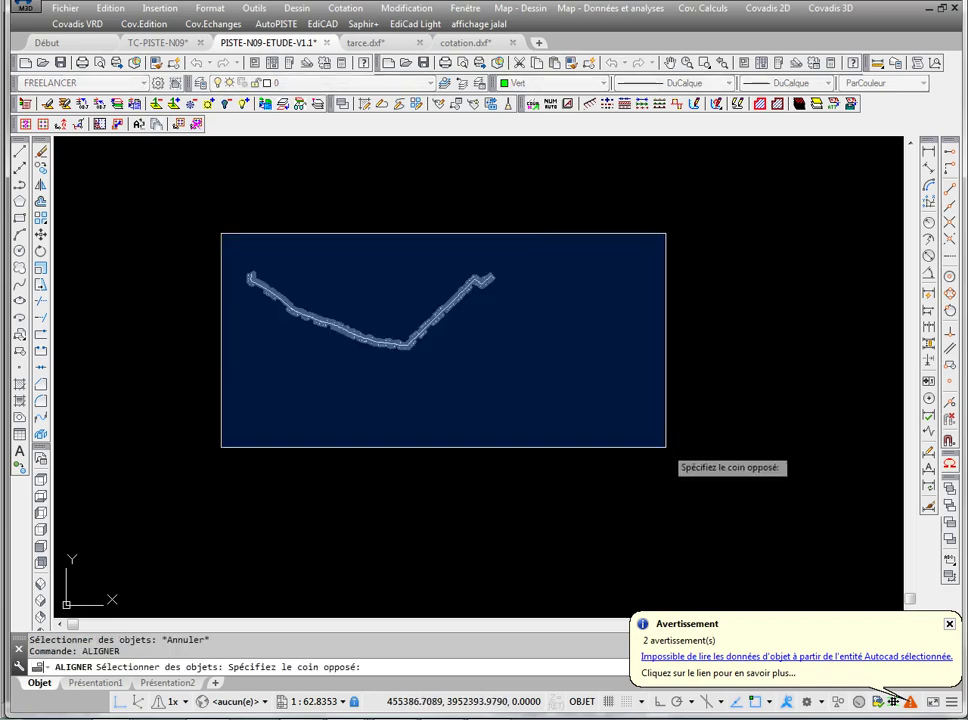
left_click(536, 443)
scroll(476, 286, "up", 4)
scroll(472, 284, "up", 15)
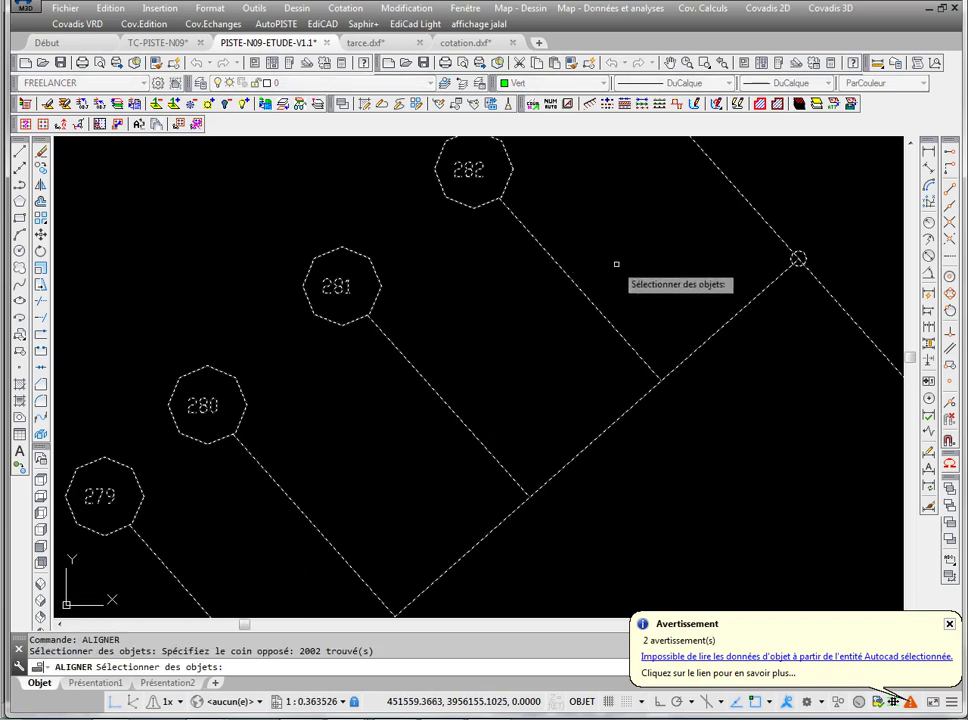
middle_click_drag(616, 264, 385, 430)
scroll(478, 358, "down", 4)
scroll(445, 335, "down", 10)
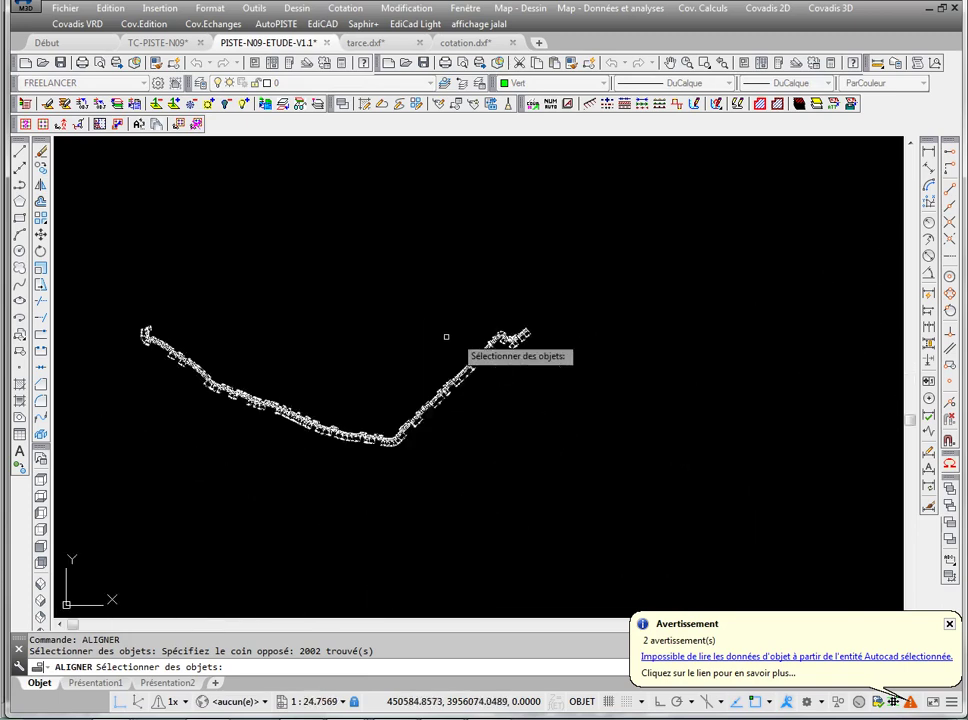
scroll(313, 329, "up", 10)
scroll(455, 266, "up", 10)
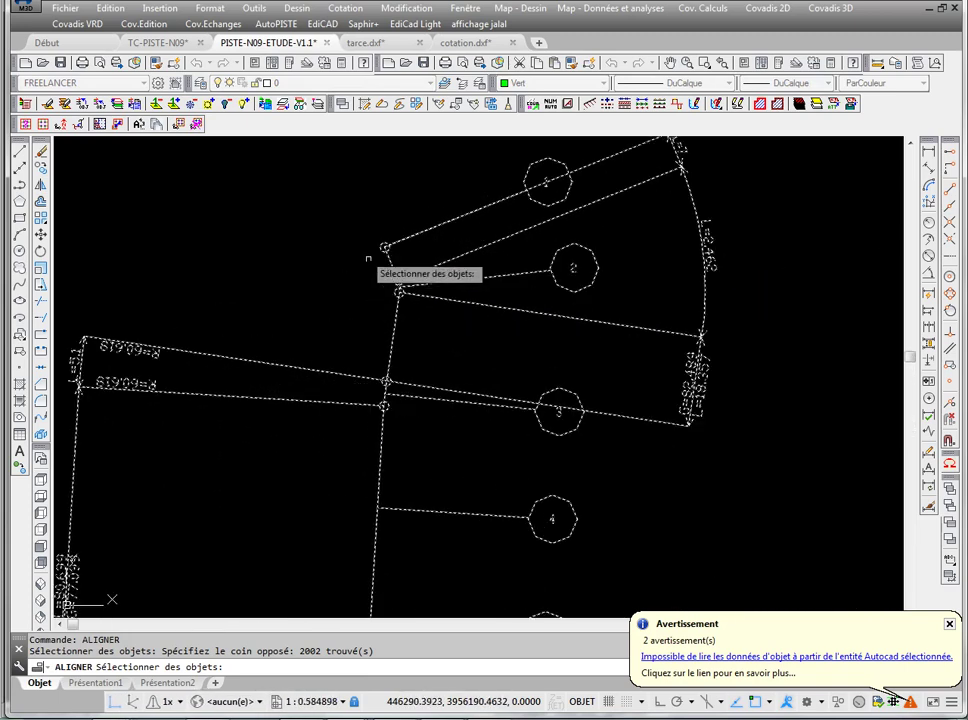
scroll(281, 203, "up", 6)
key("Return")
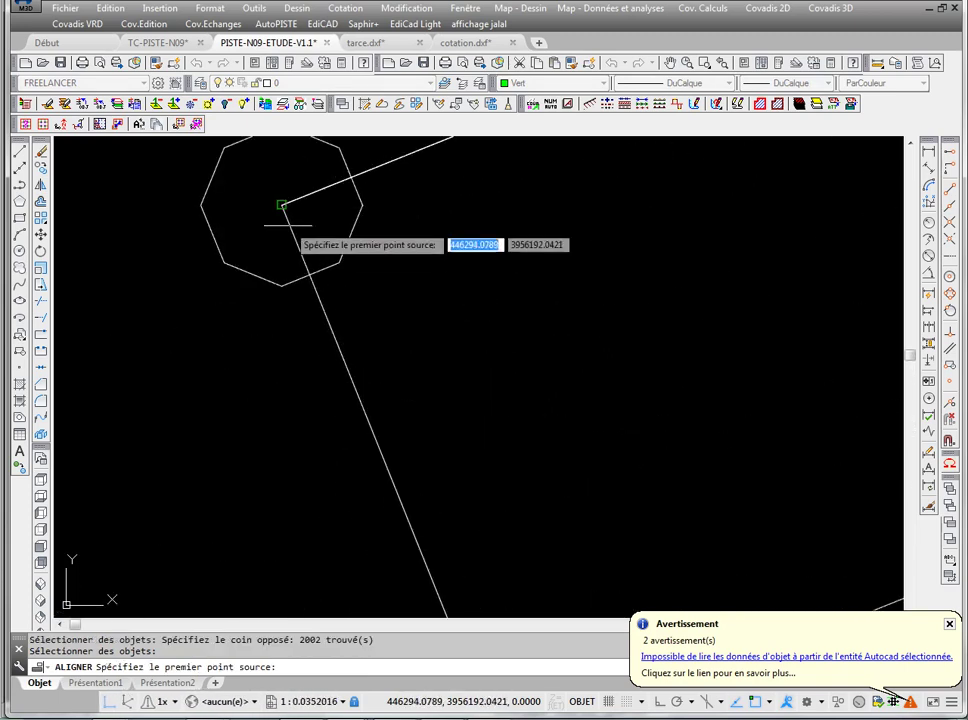
Match the pasted alignment's start point at profile 1 to the existing plan's axis start at PT1, station 0.000.
left_click(287, 231)
scroll(287, 231, "down", 15)
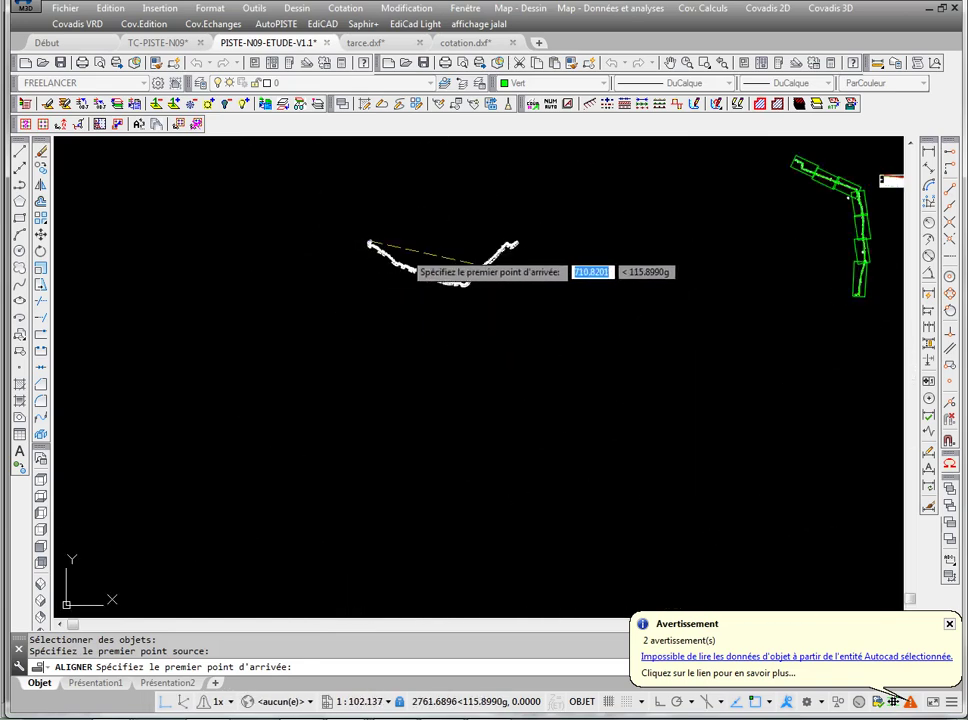
middle_click_drag(400, 255, 211, 391)
scroll(450, 408, "up", 20)
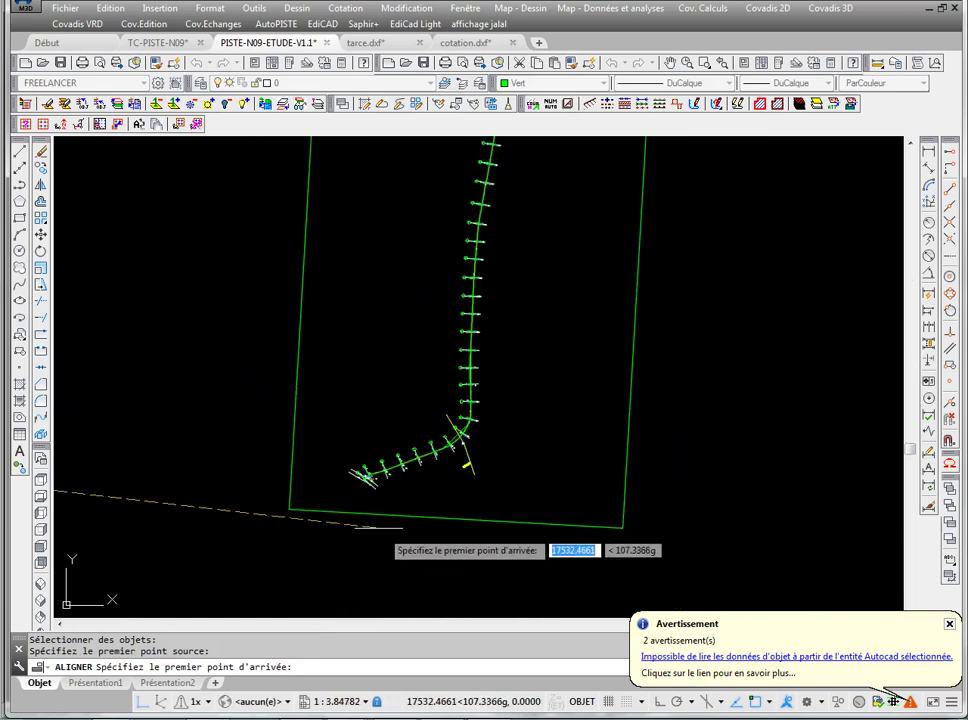
scroll(349, 393, "up", 6)
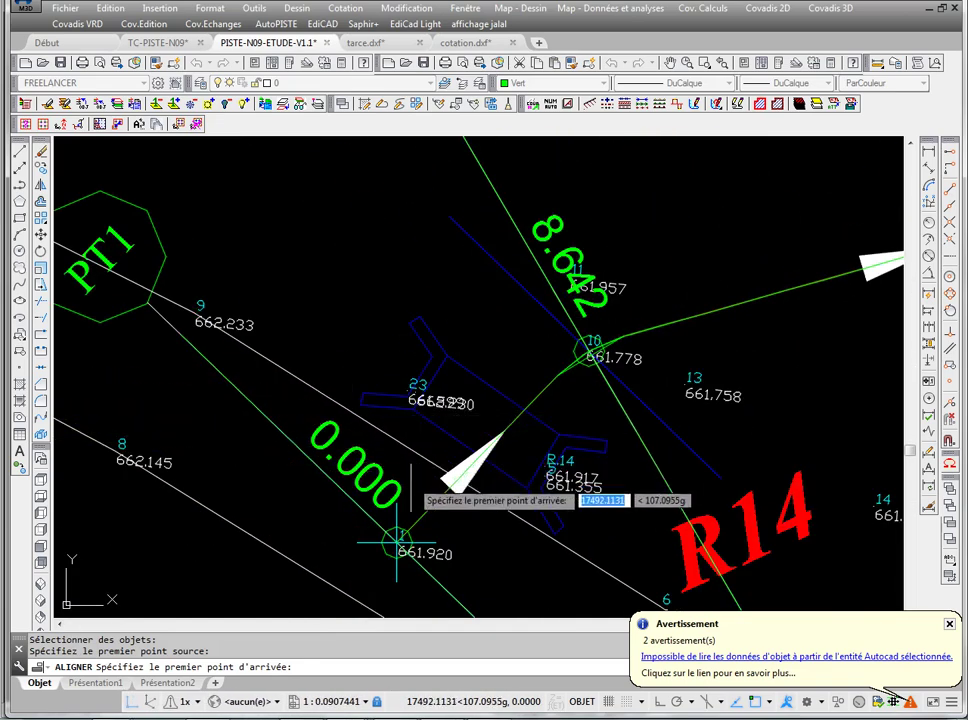
scroll(423, 517, "up", 3)
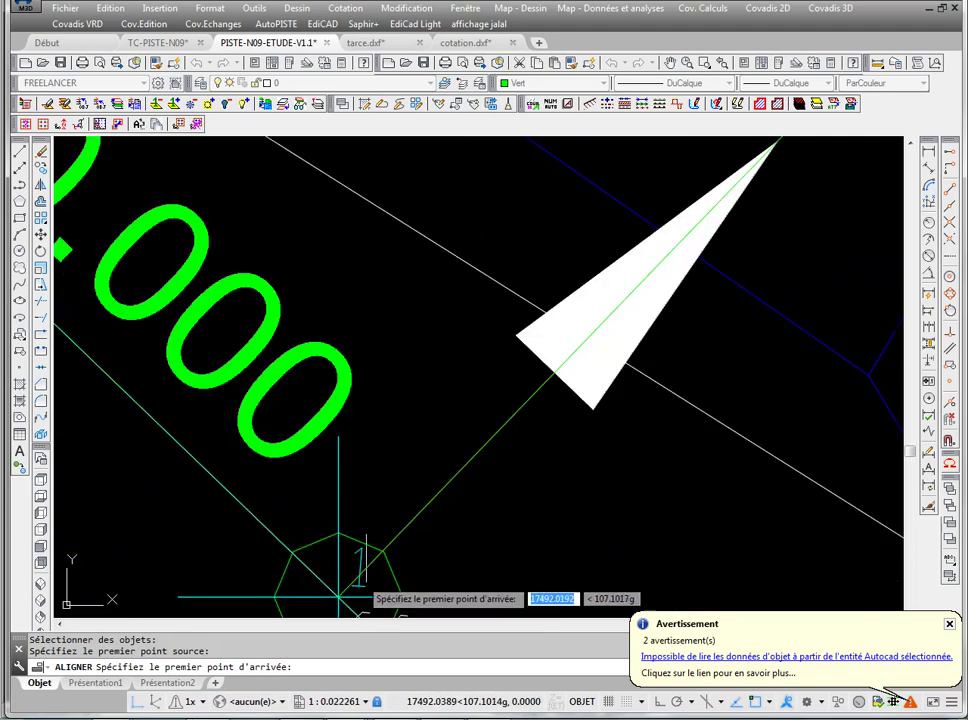